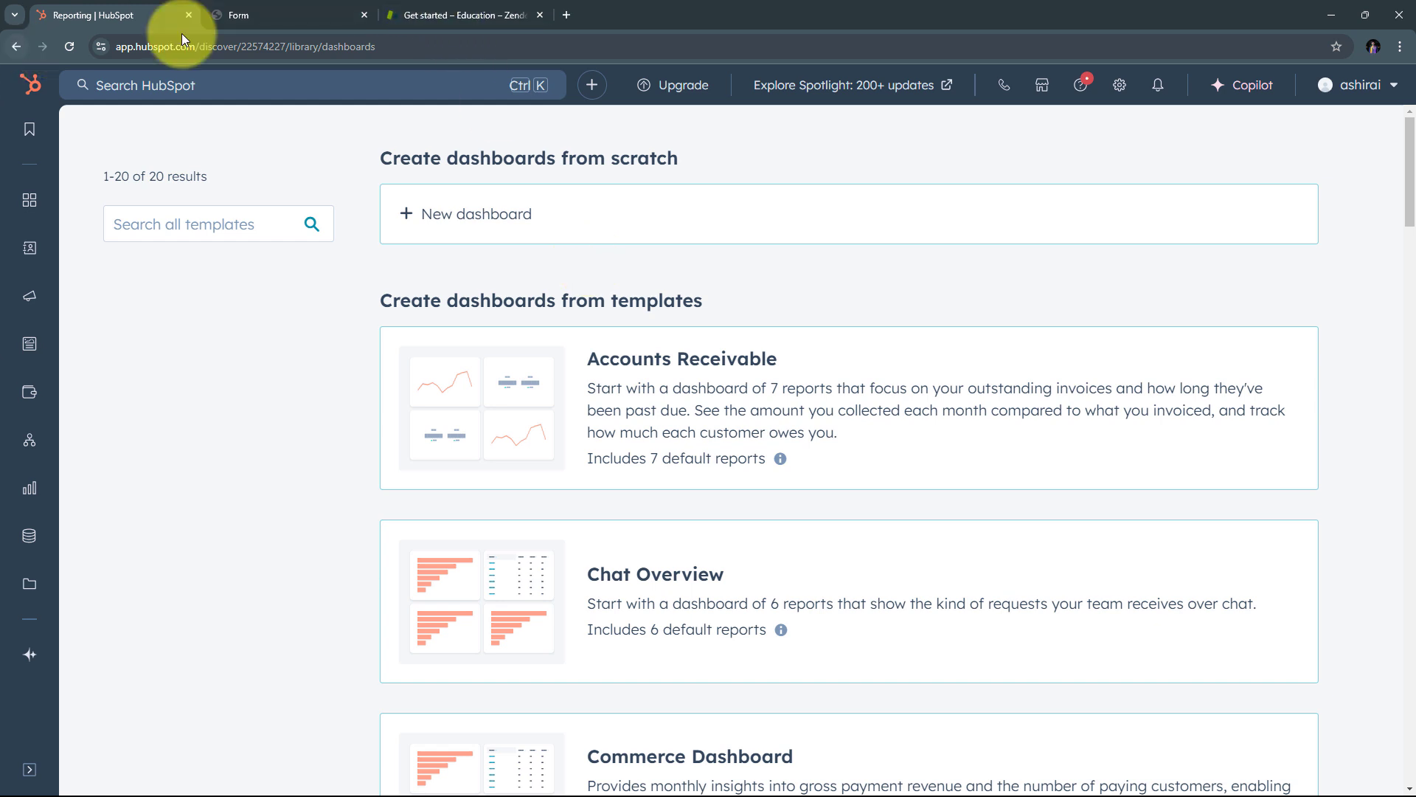
# Step: Switch to the Zendesk trial tab showing the 'Add your team' agent invitation page
pyautogui.click(509, 15)
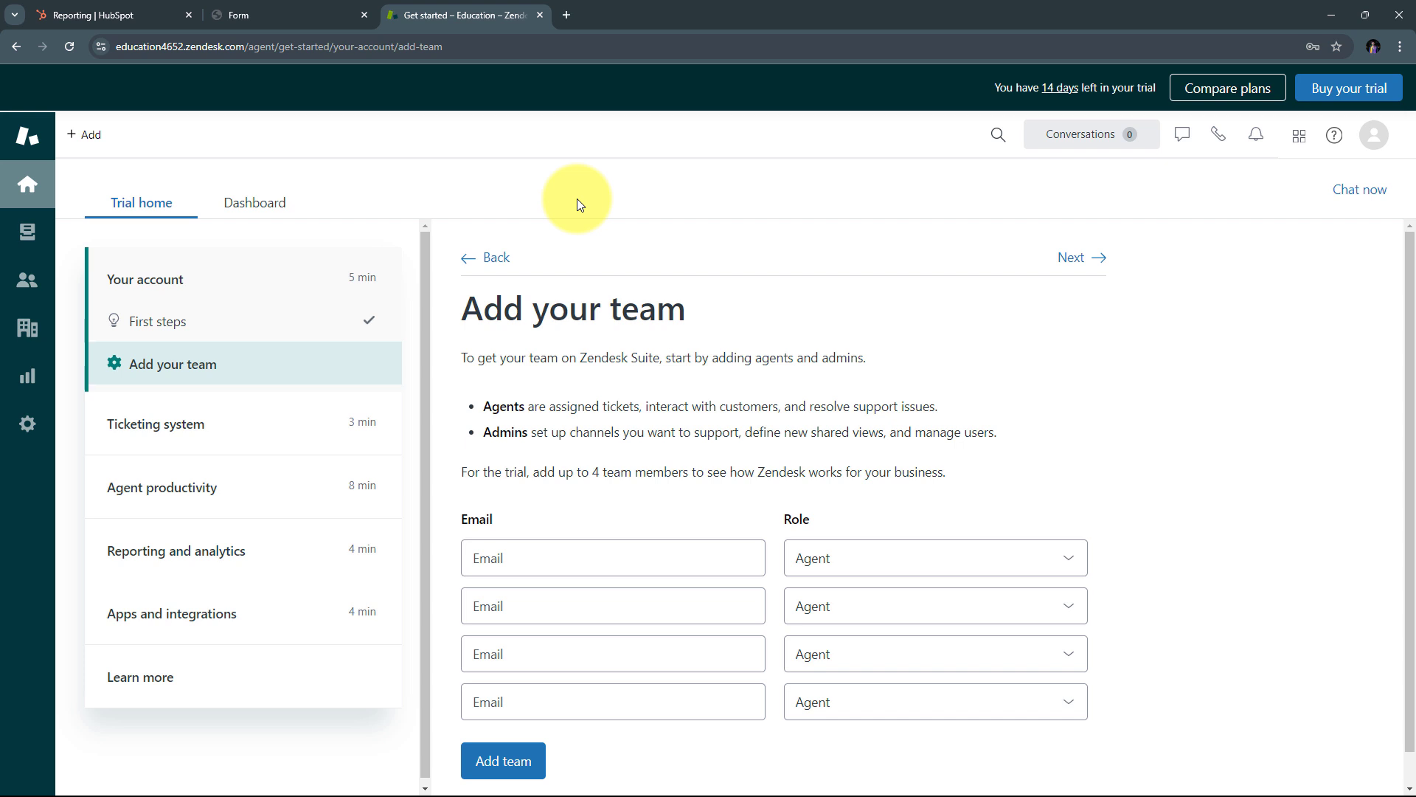
pyautogui.click(100, 13)
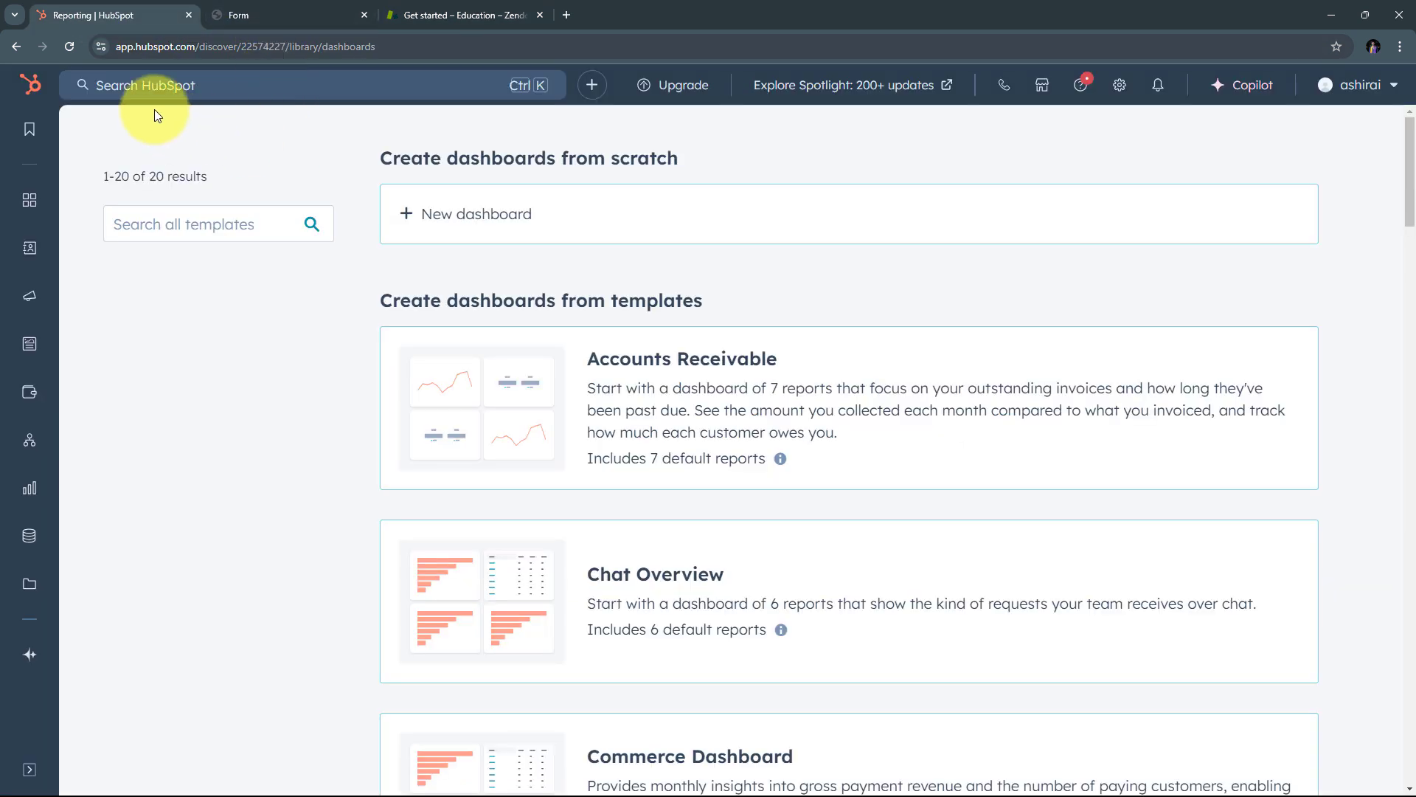
pyautogui.click(450, 13)
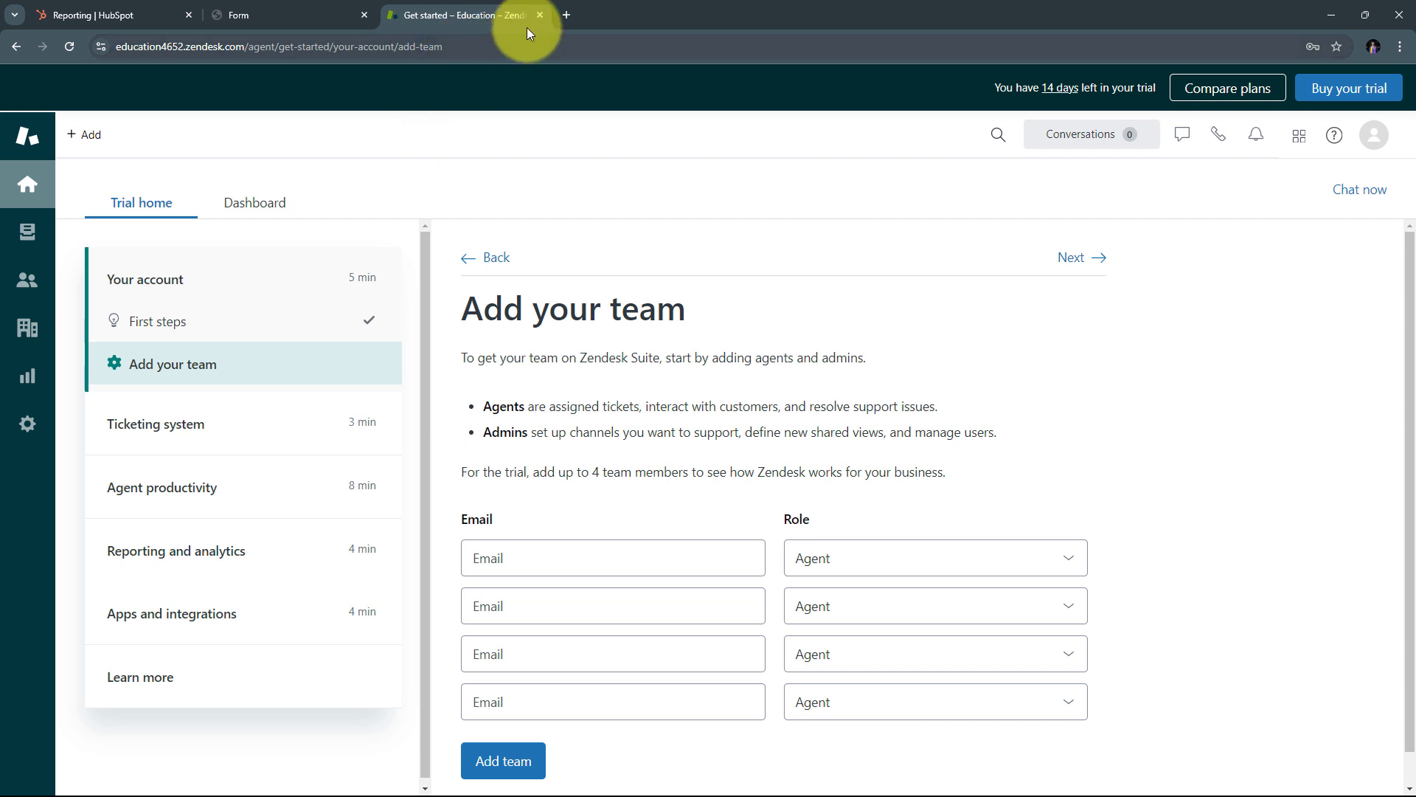
# Step: Load pabbly.com/connect, the Pabbly Connect homepage, in a new Chrome tab
pyautogui.click(565, 16)
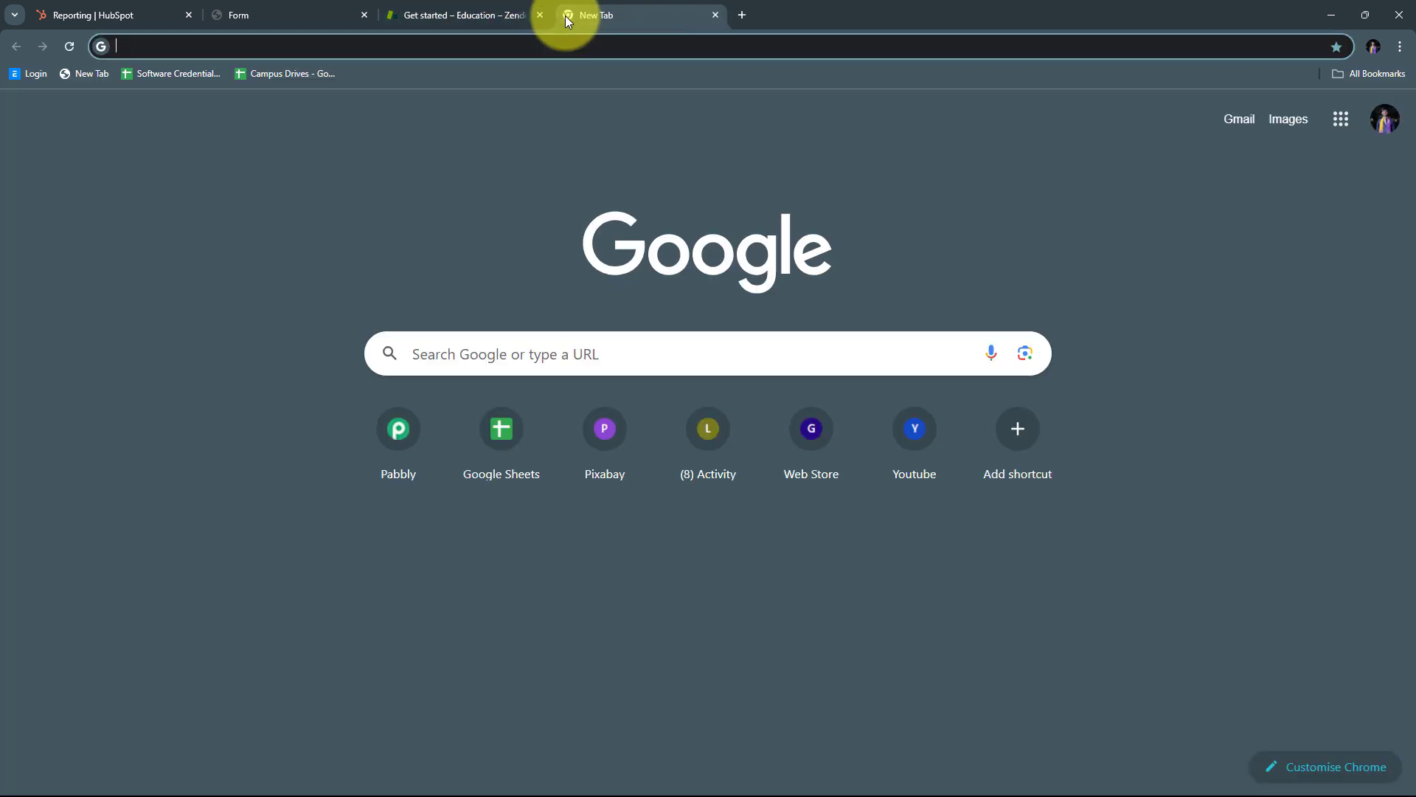
pyautogui.write('pabbly')
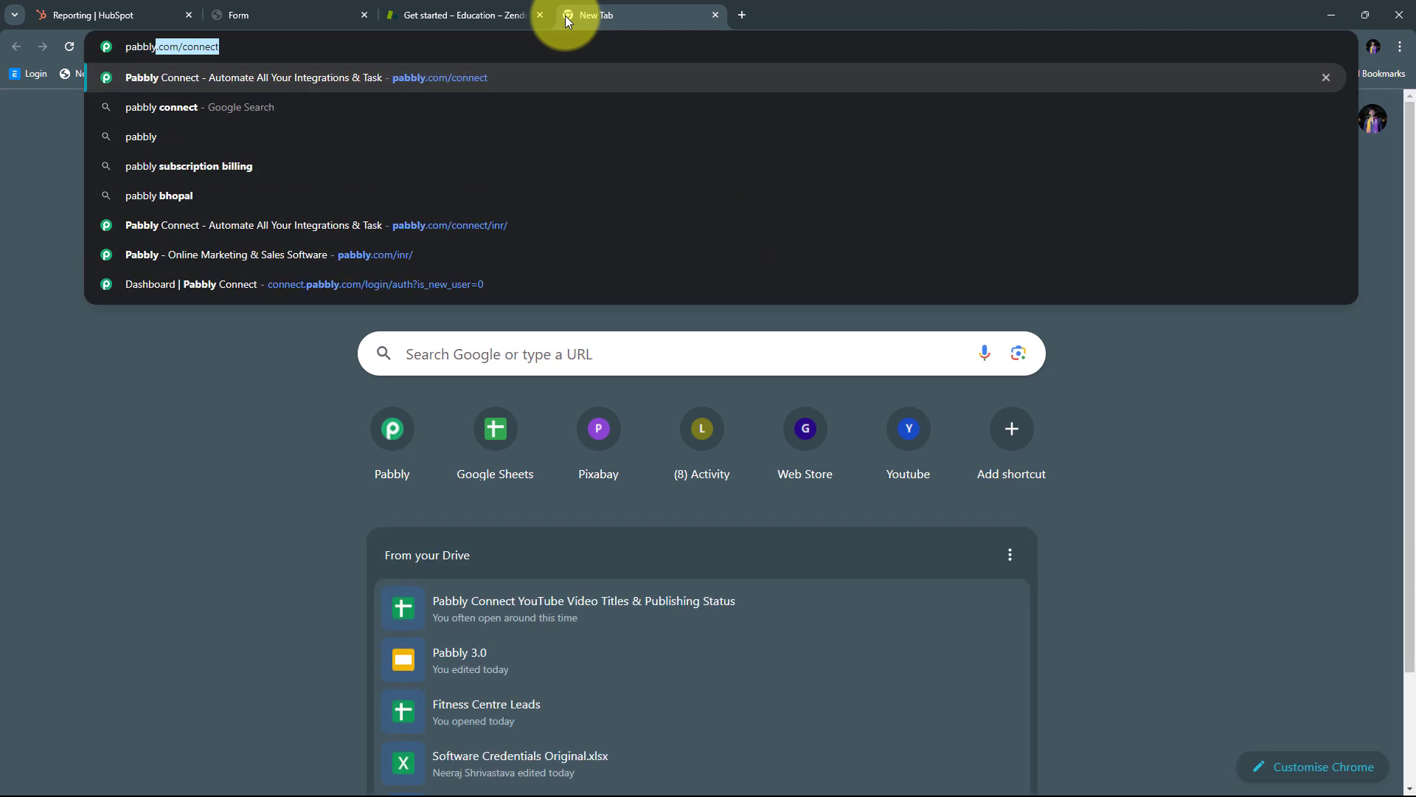
pyautogui.write('.com')
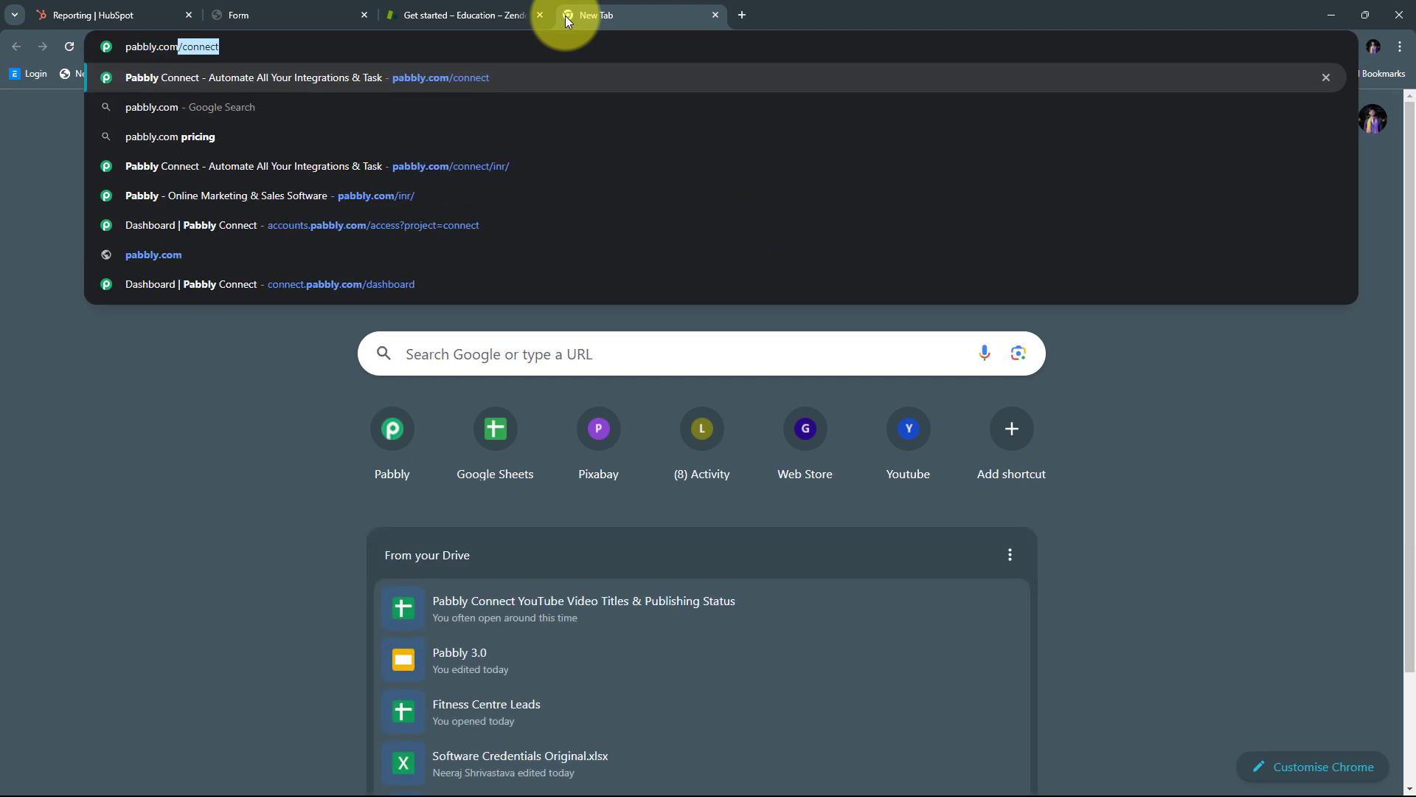
pyautogui.press('Right')
pyautogui.press('Return')
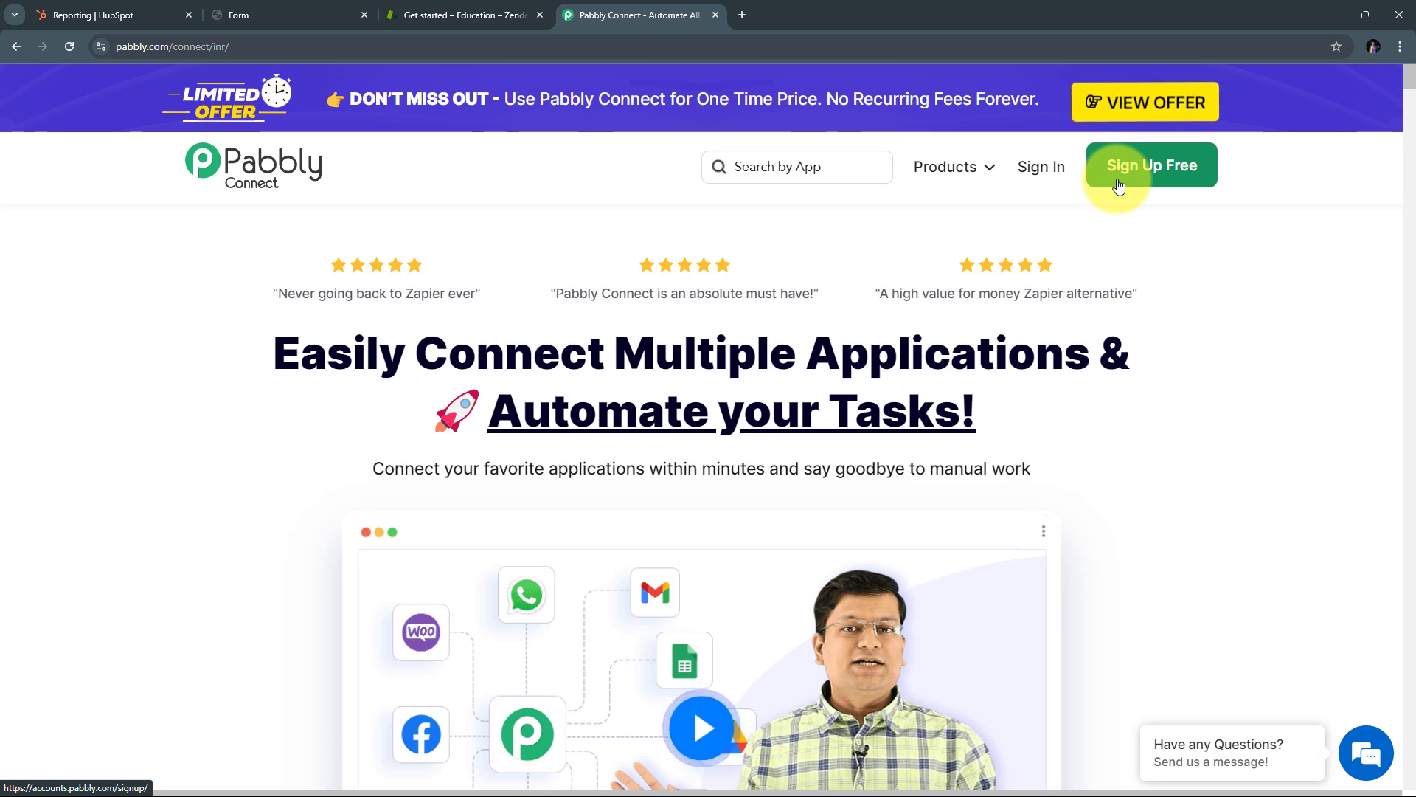
# Step: Sign in to Pabbly and launch Pabbly Connect from the All Pabbly Apps list
pyautogui.click(1041, 171)
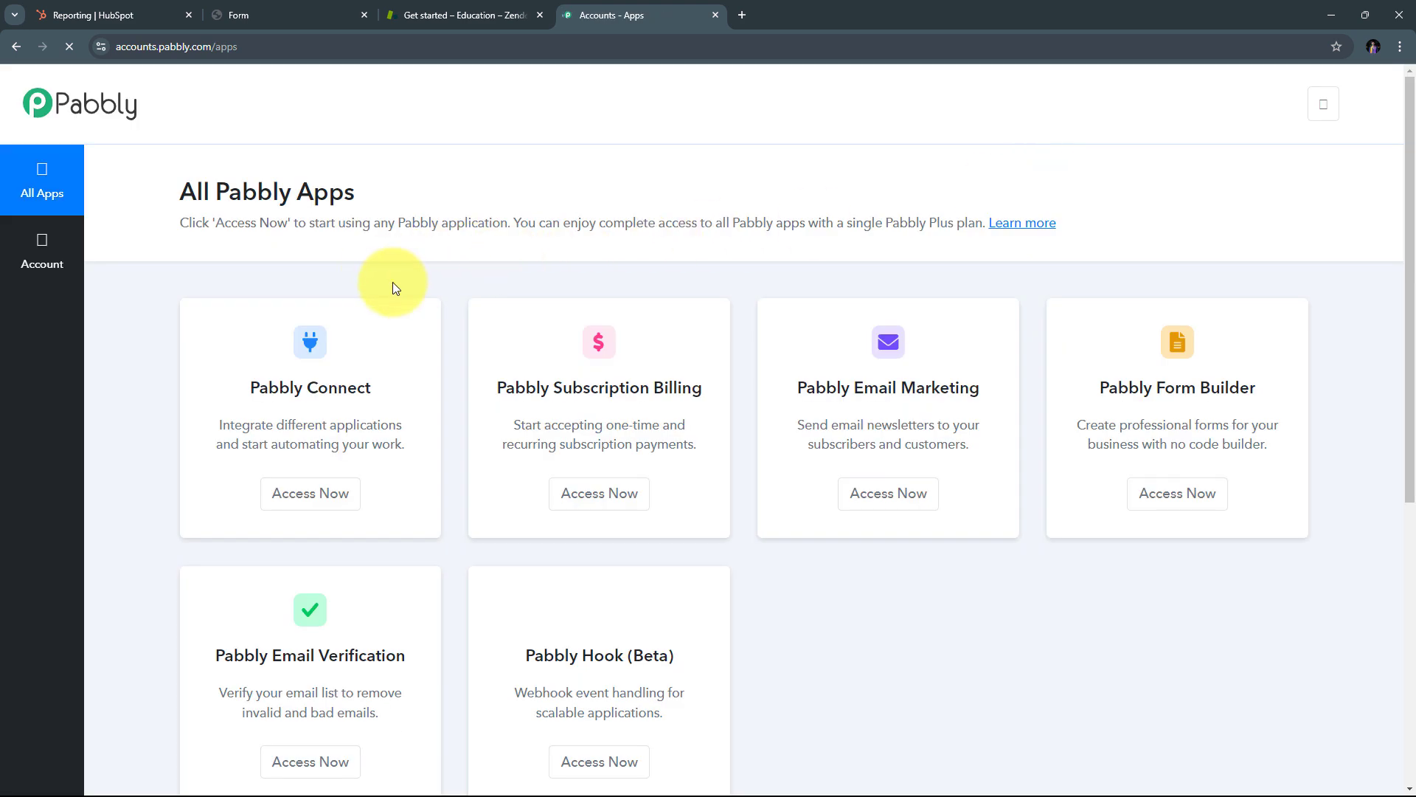
pyautogui.scroll(-2, 392, 287)
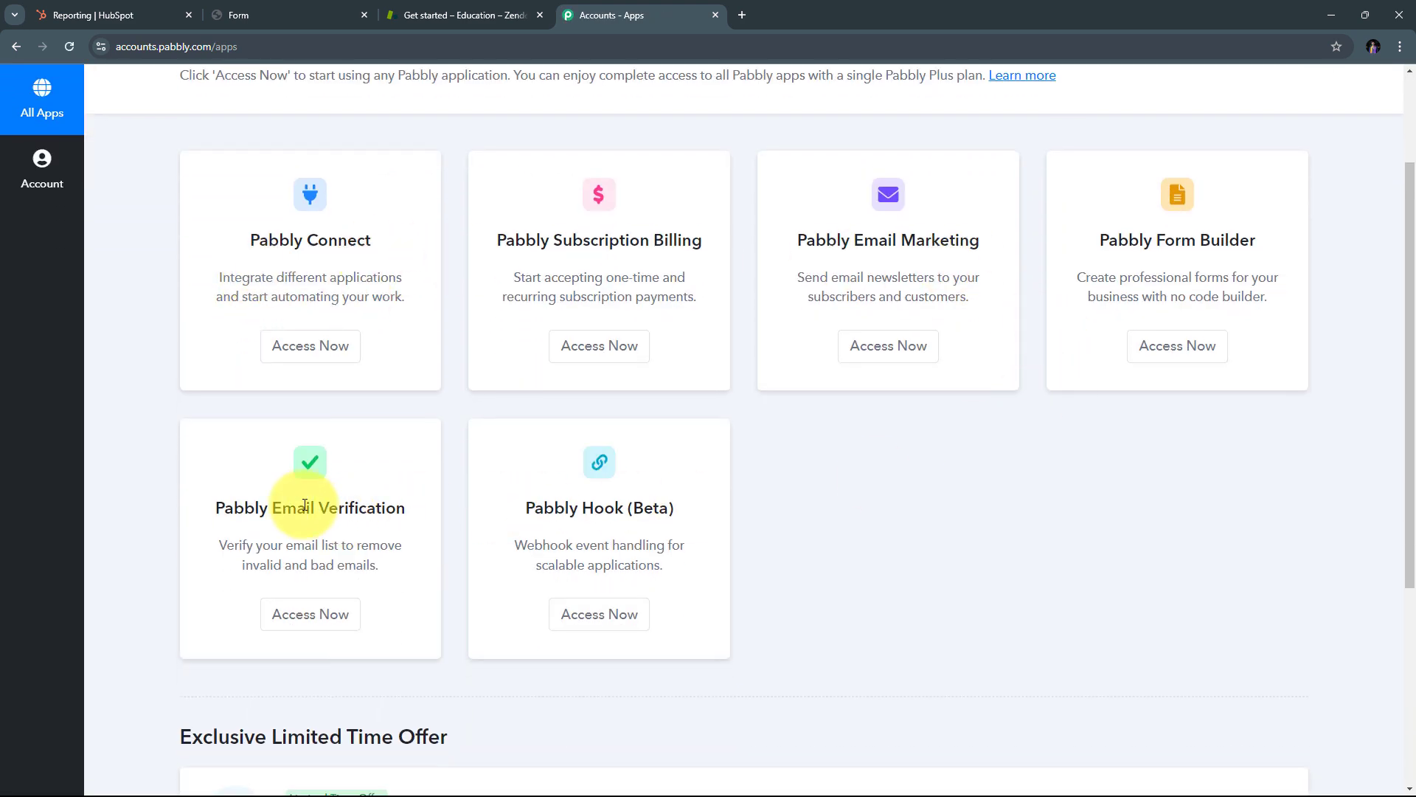
pyautogui.scroll(2, 305, 505)
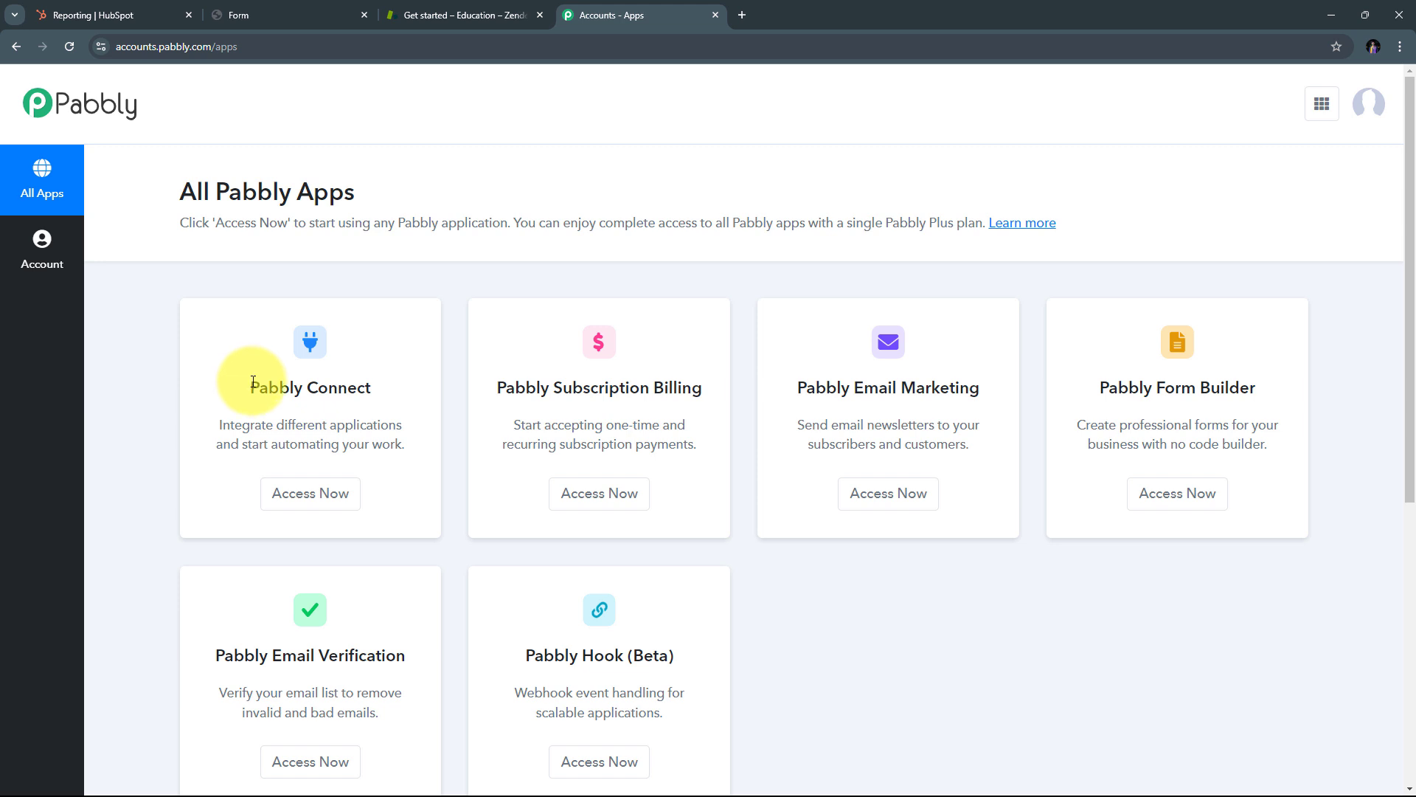
pyautogui.moveTo(253, 382); pyautogui.dragTo(385, 384)
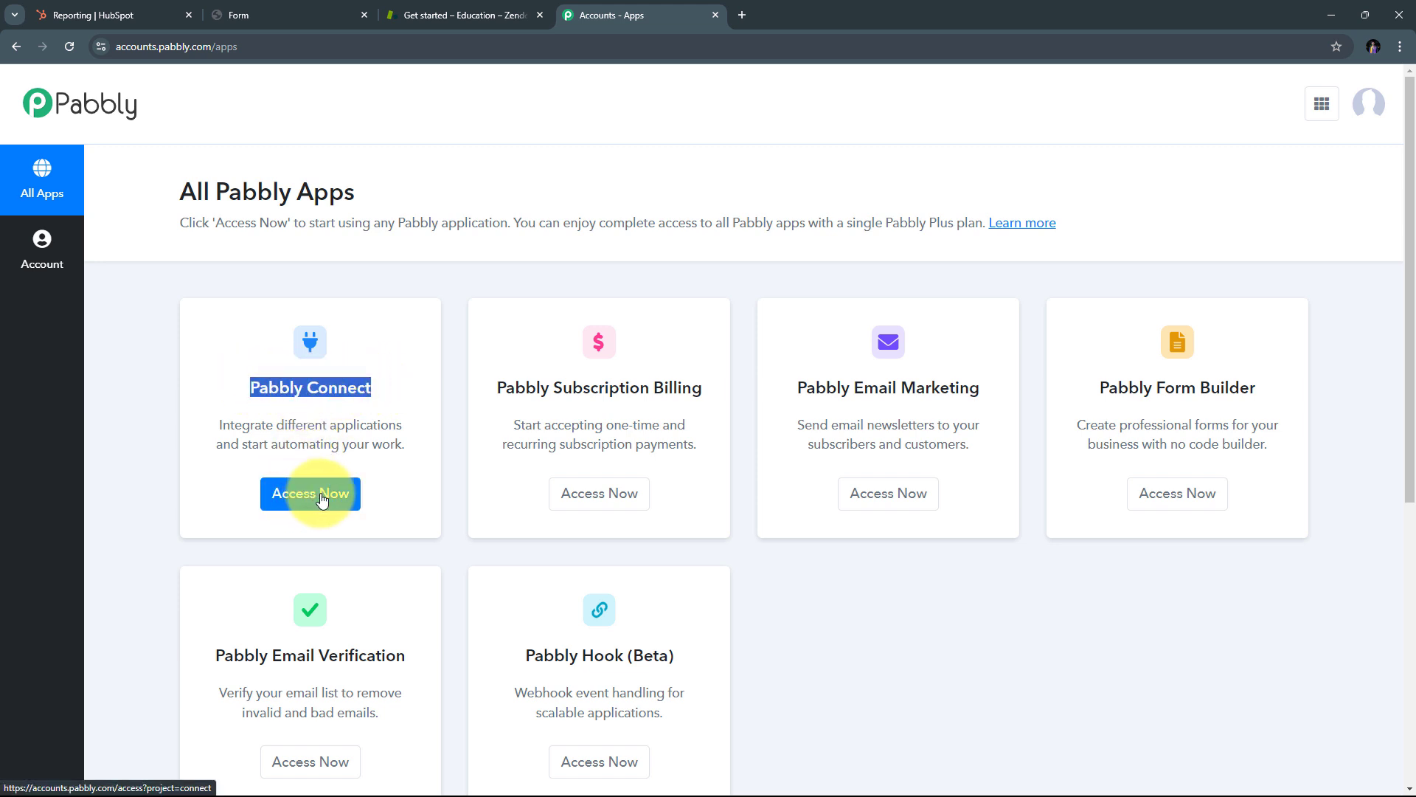
pyautogui.click(294, 502)
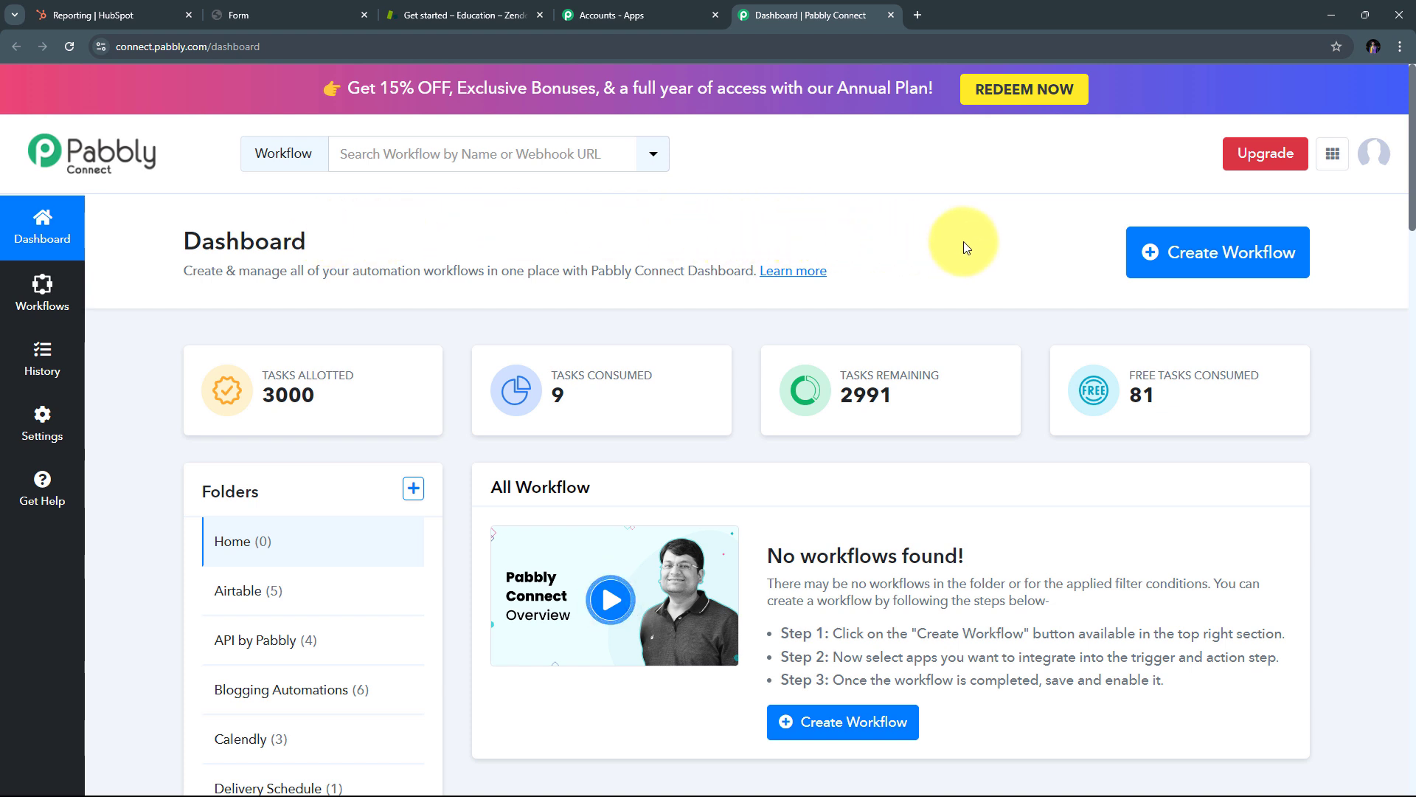
# Step: Create a workflow named 'Create Zendesk Ticket on HubSpot Form Submission' in the Home folder
pyautogui.click(1212, 264)
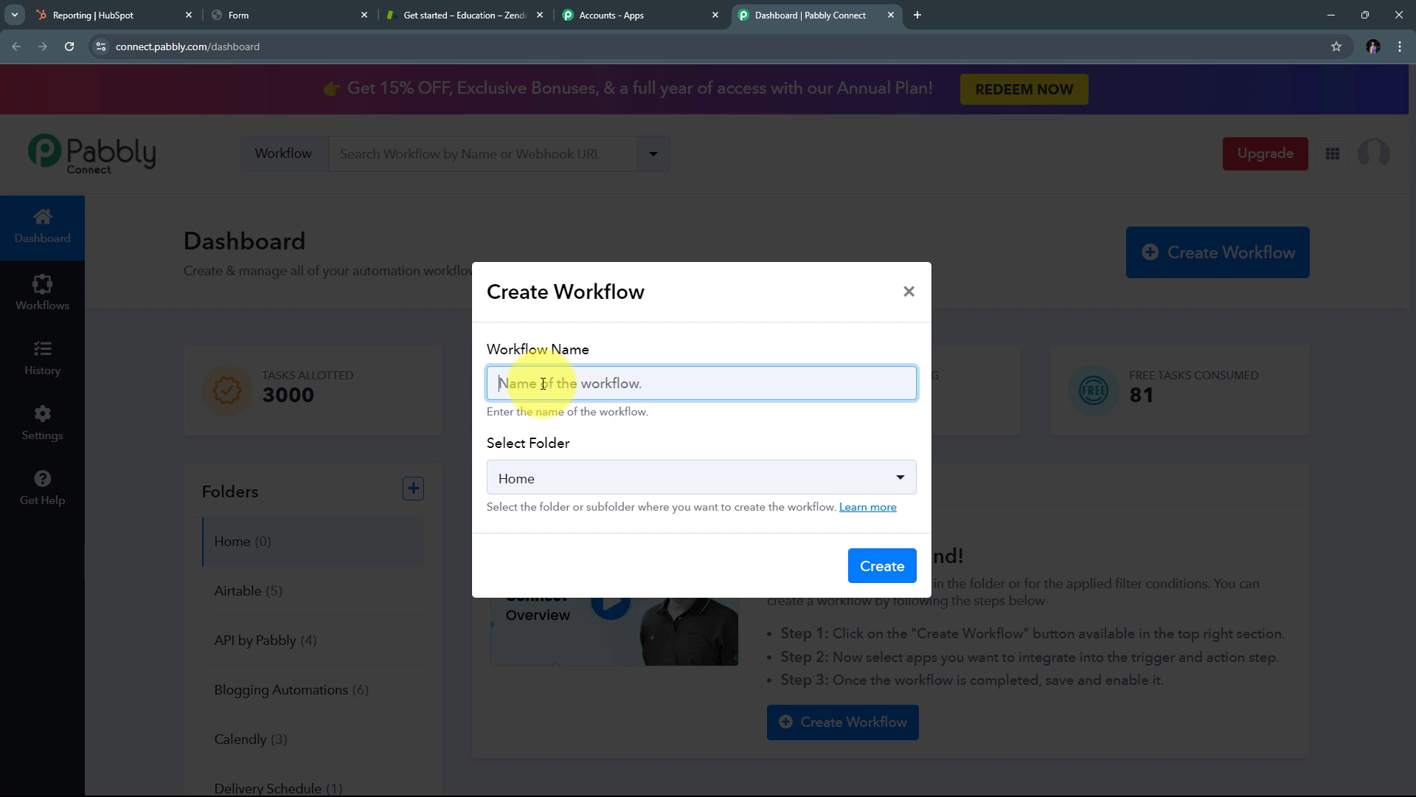
pyautogui.write('Create Zendesk Ticket on HubSpot Form Submission')
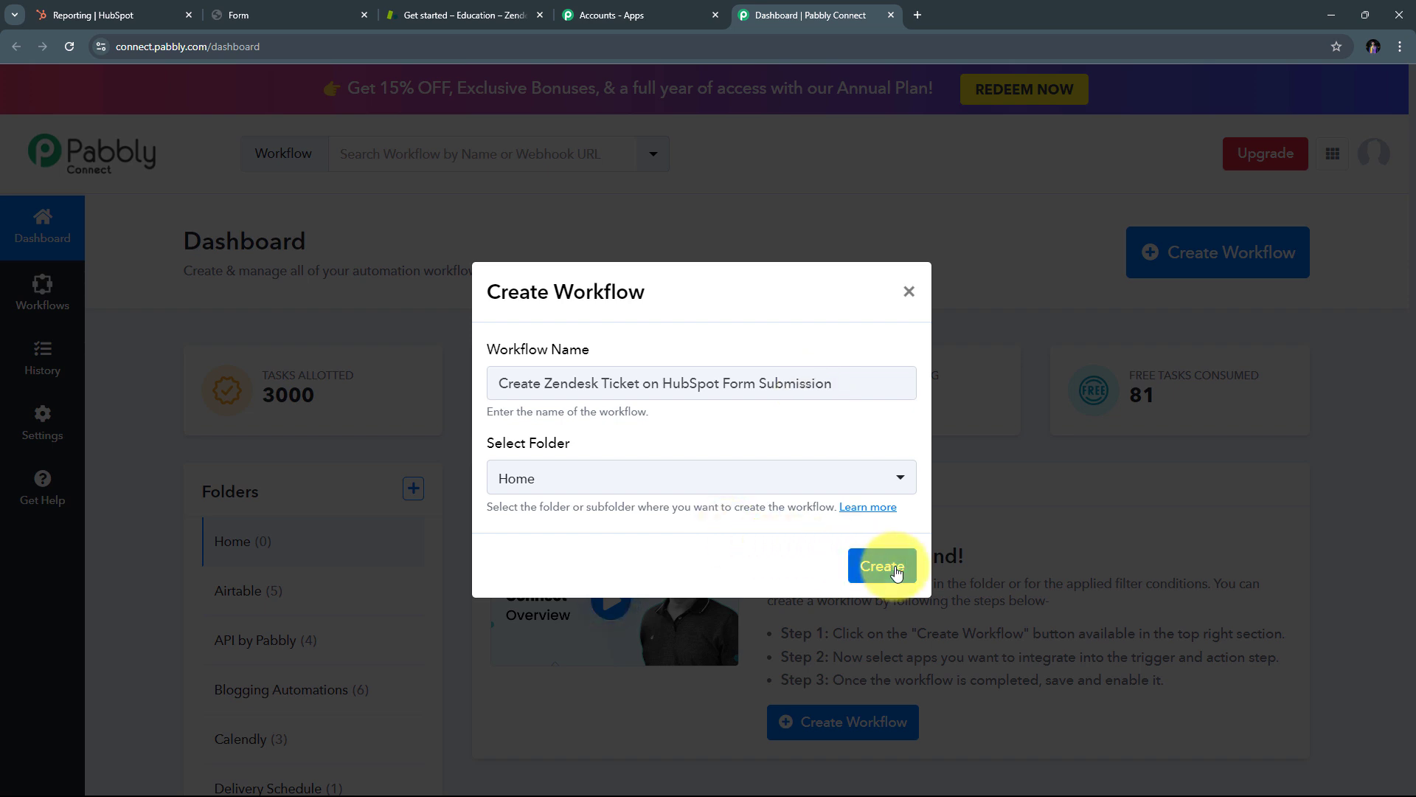
pyautogui.click(885, 565)
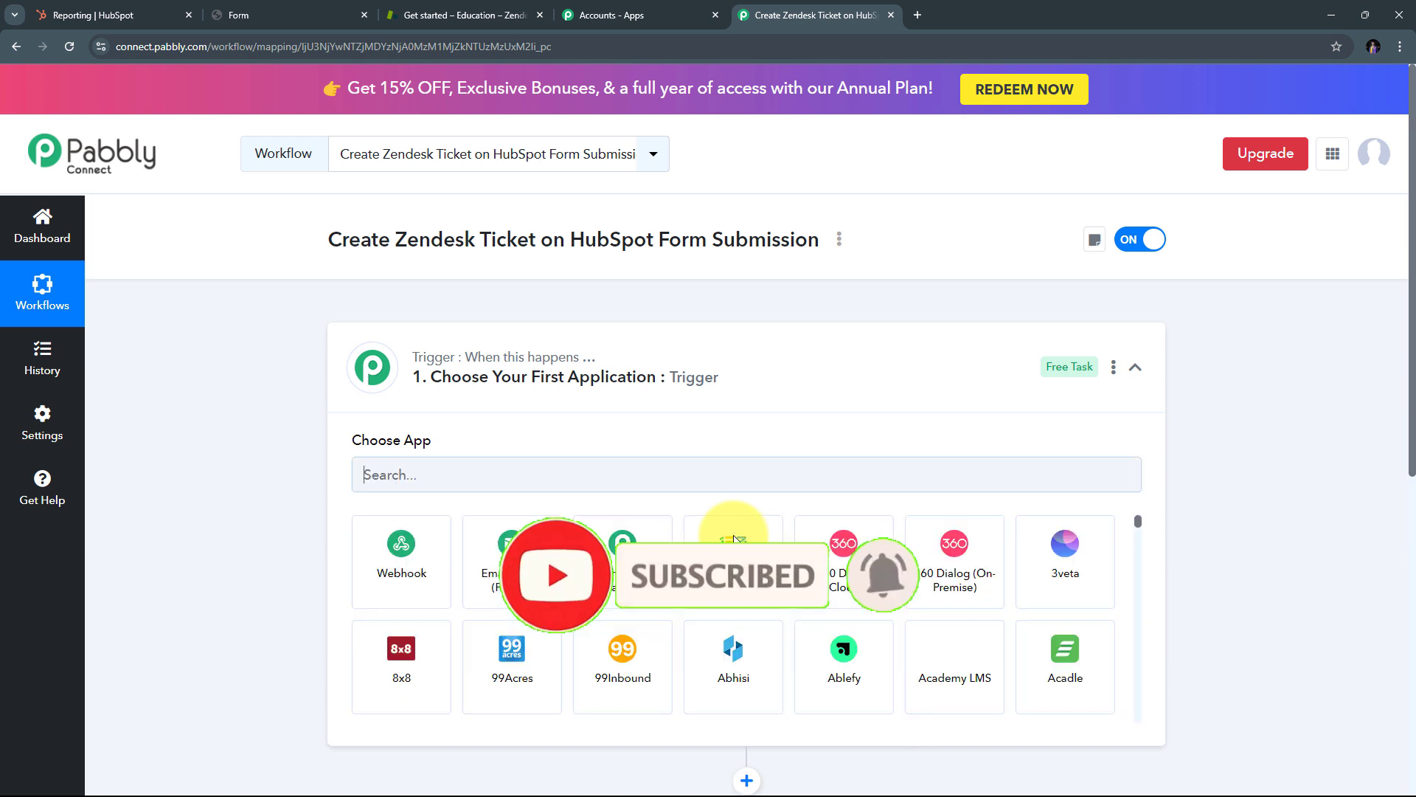
# Step: Search for HubSpot and pick HubSpot CRM as the trigger app
pyautogui.moveTo(413, 439)
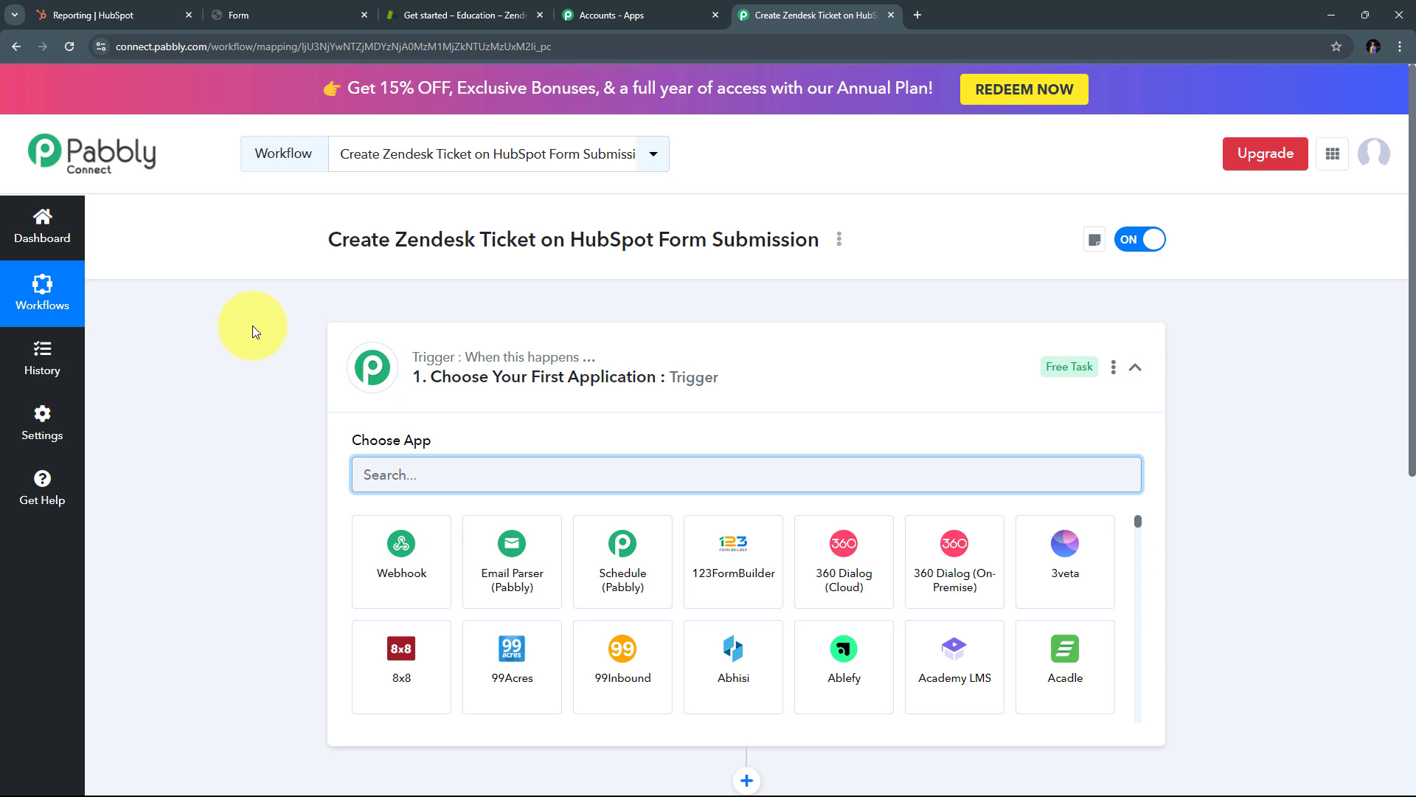
pyautogui.scroll(-2, 252, 331)
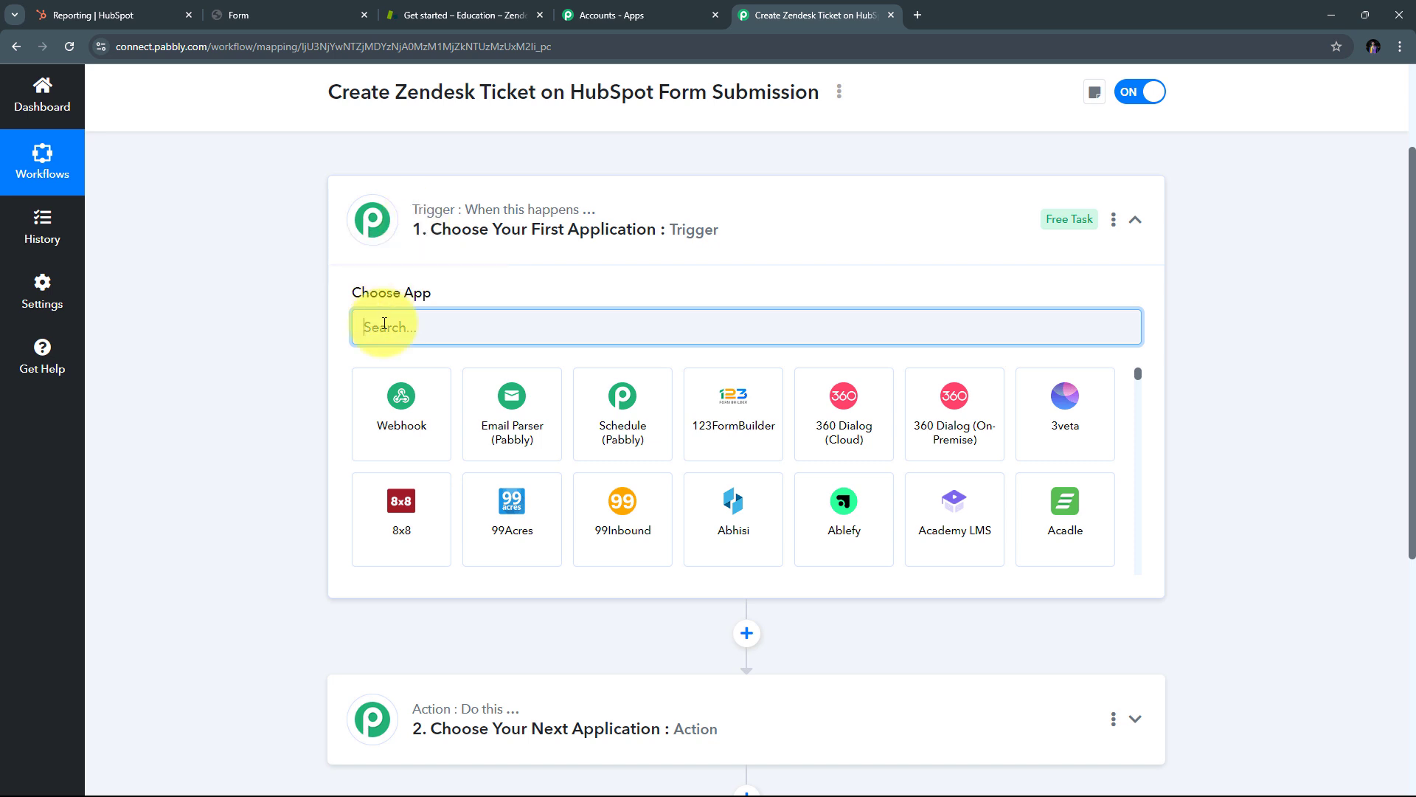
pyautogui.write('HubSpot')
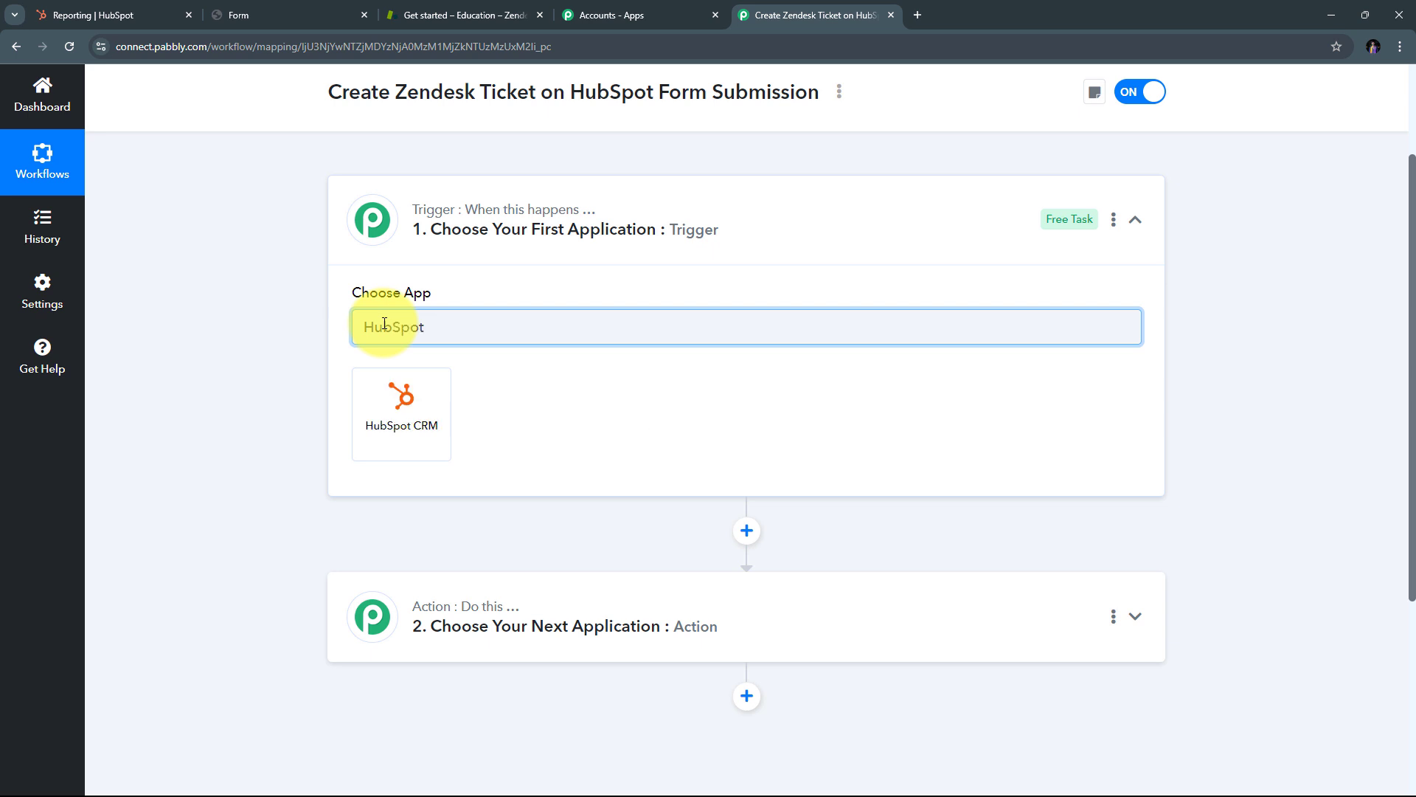
pyautogui.click(405, 415)
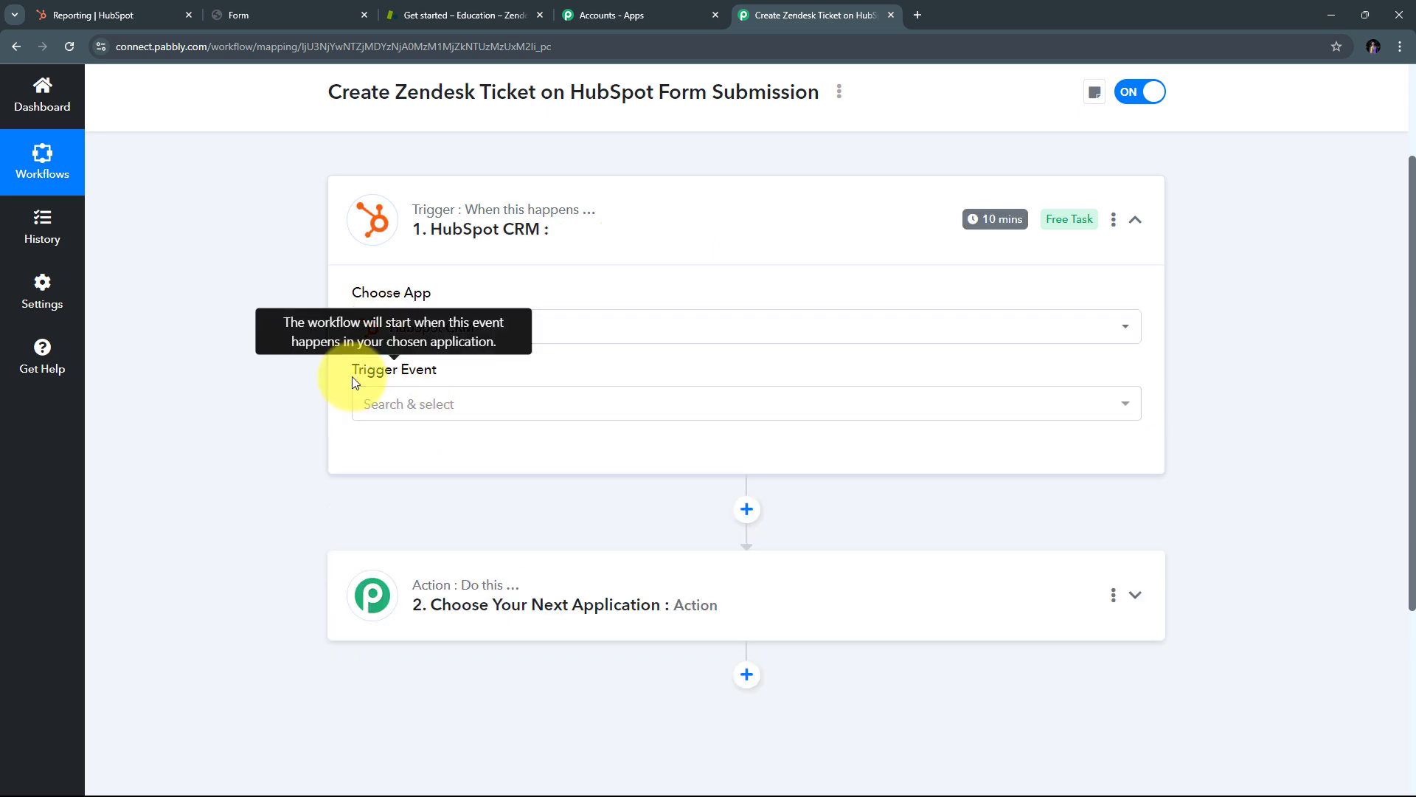
# Step: Choose New Form Submission as the HubSpot CRM trigger event
pyautogui.click(652, 413)
pyautogui.scroll(-4, 534, 491)
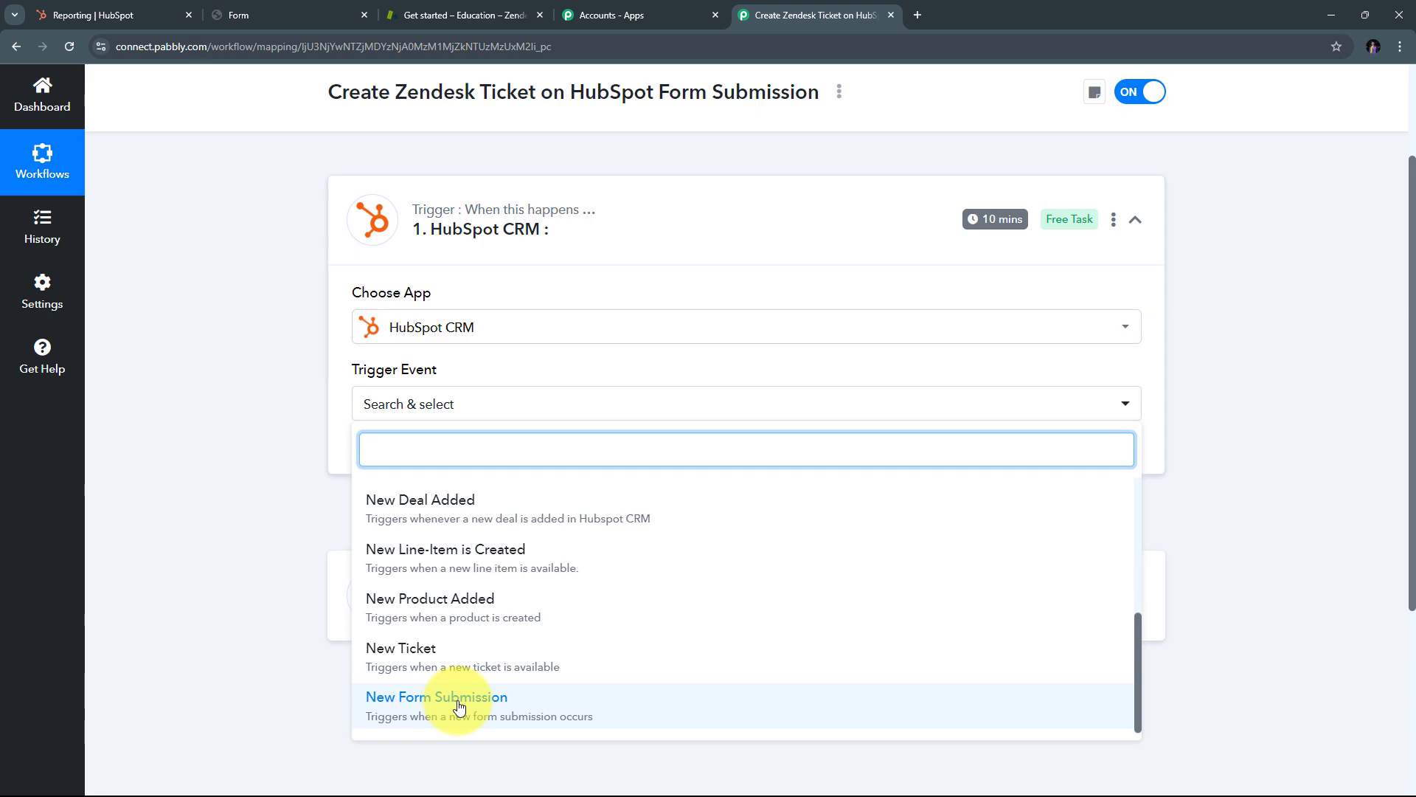
pyautogui.click(402, 705)
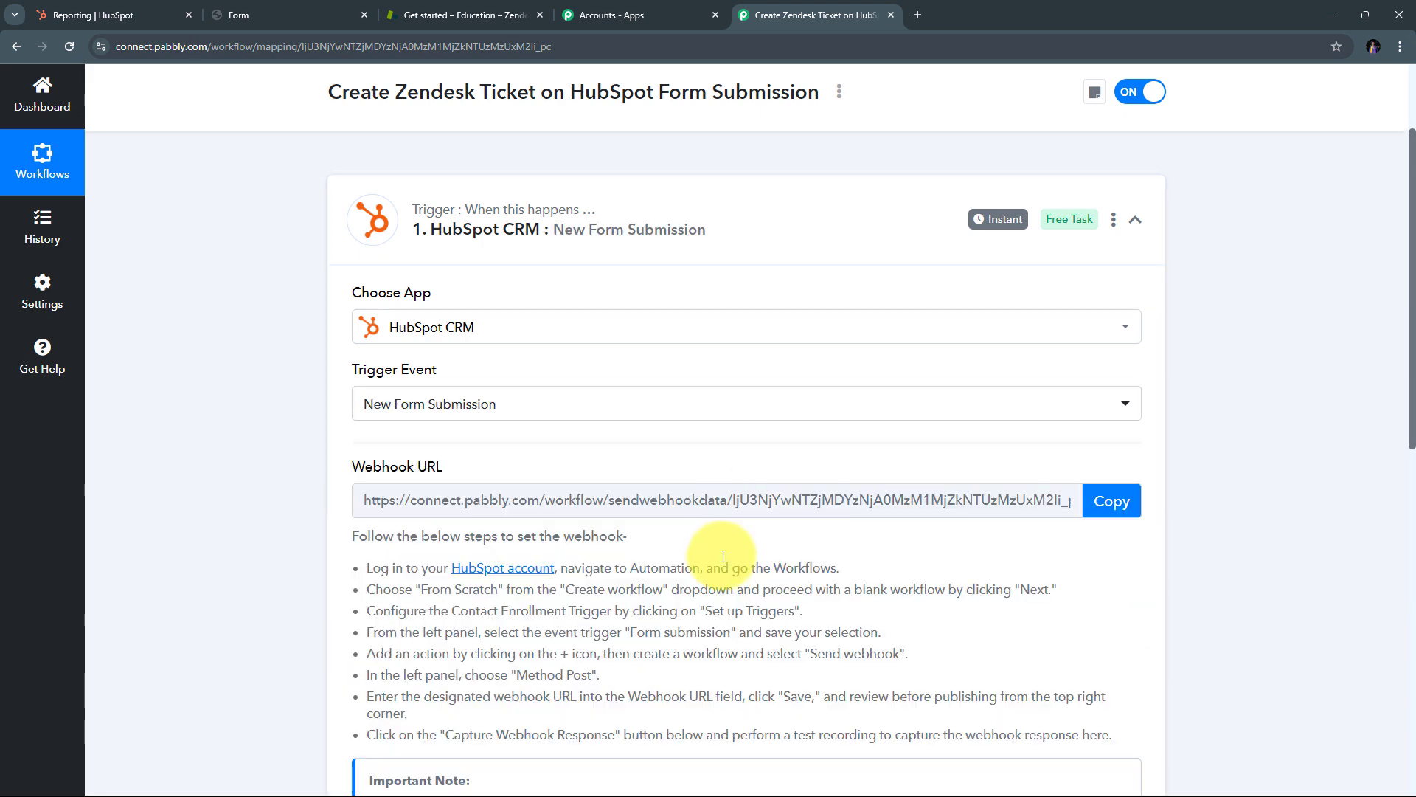
pyautogui.scroll(-1, 723, 555)
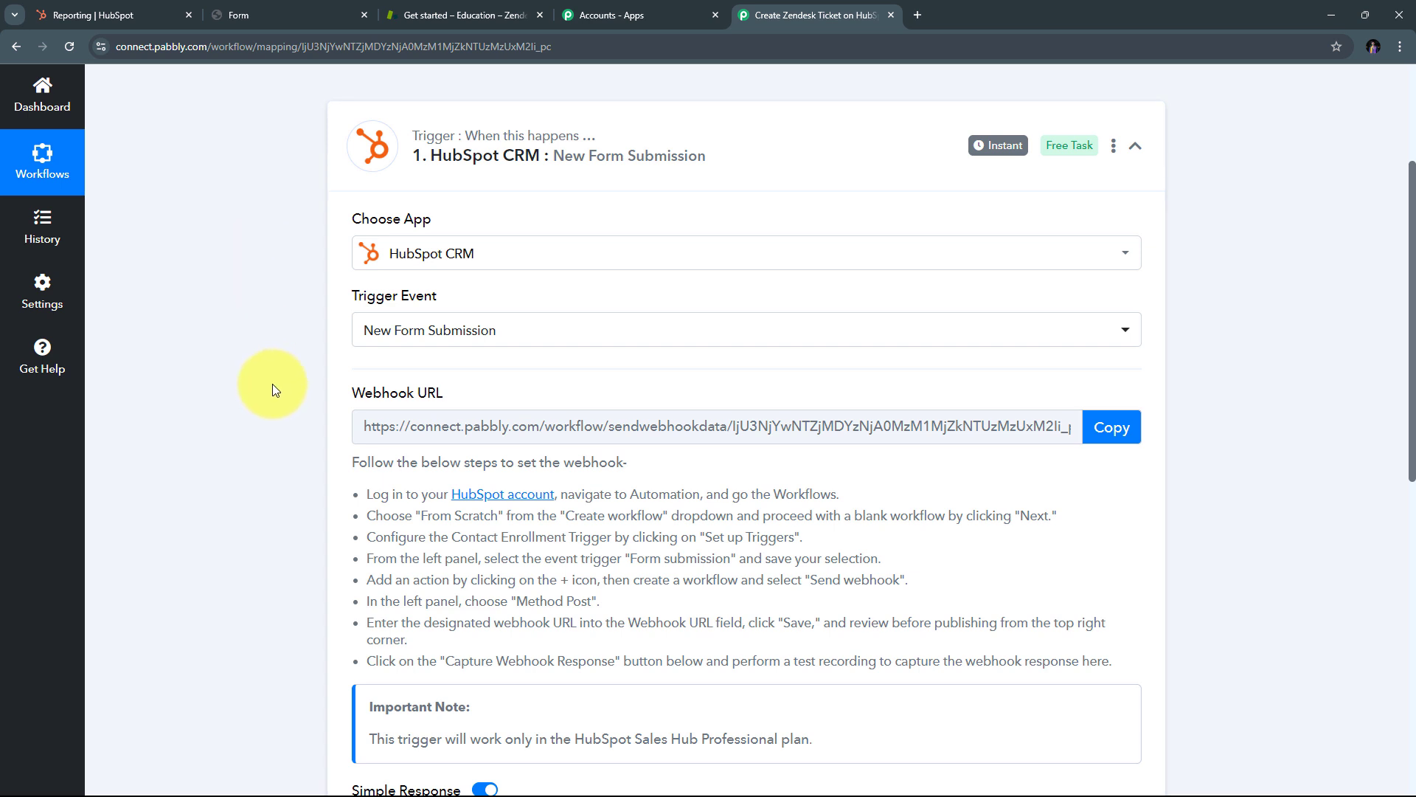
# Step: Copy the Pabbly Connect webhook URL and return to the HubSpot tab
pyautogui.moveTo(341, 390); pyautogui.dragTo(534, 391)
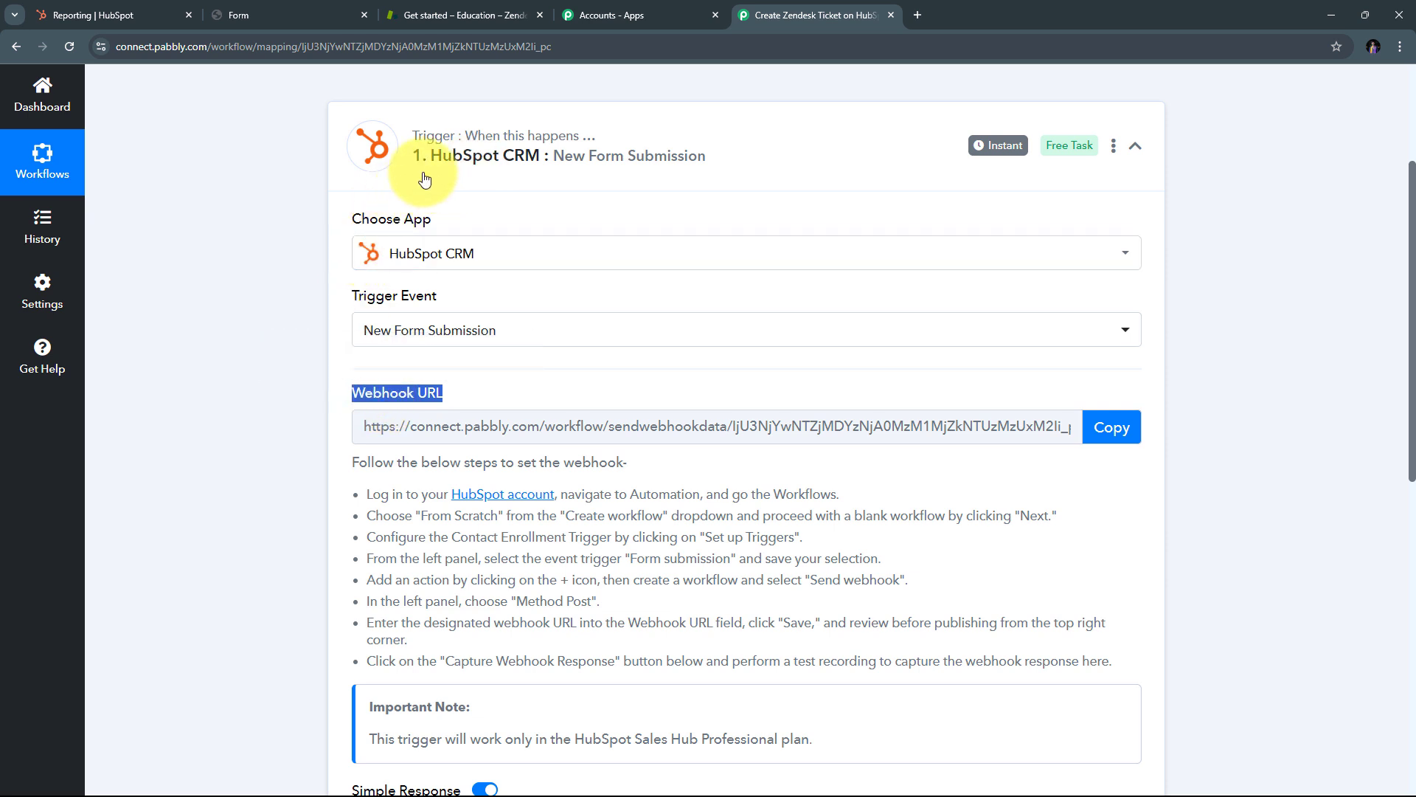
pyautogui.scroll(-1, 302, 254)
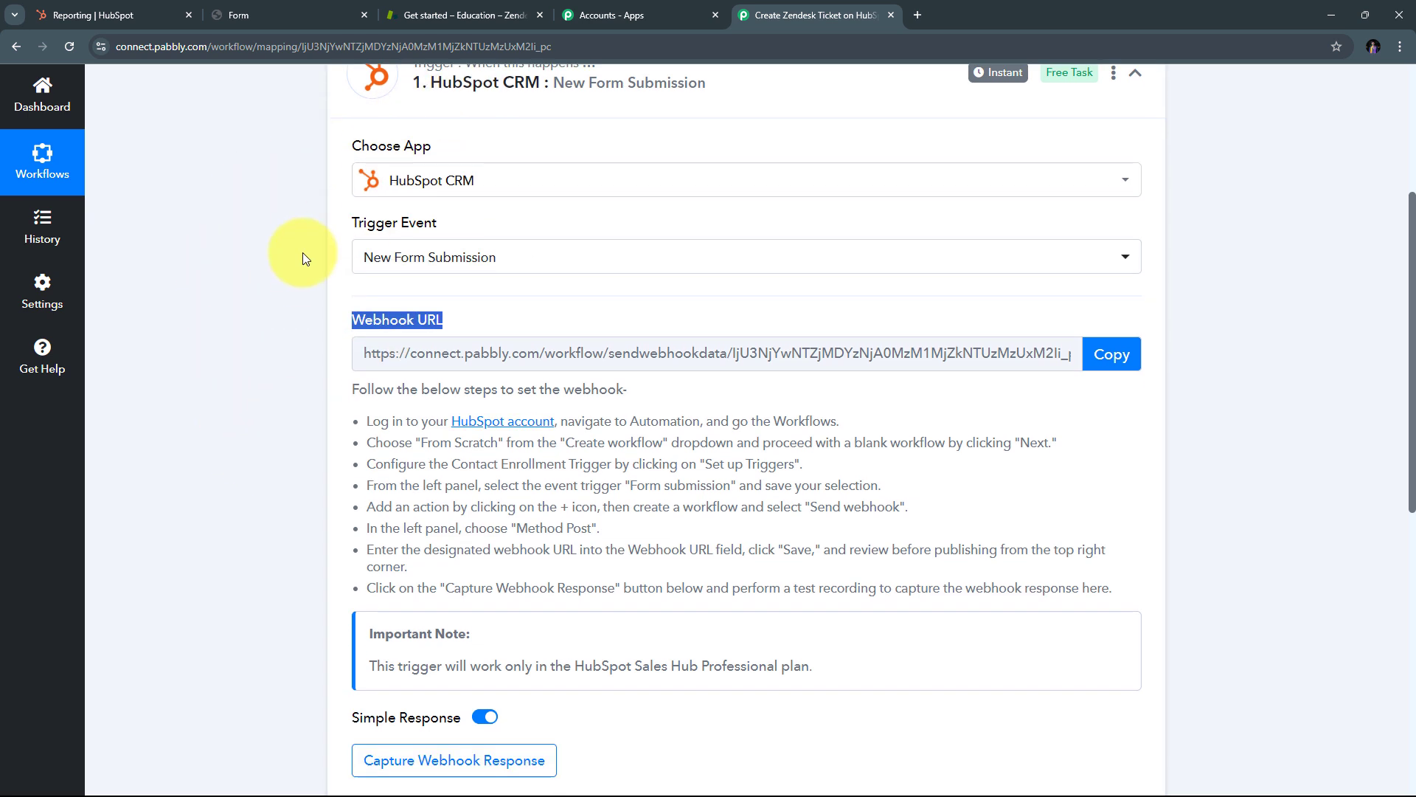
pyautogui.click(360, 420)
pyautogui.moveTo(361, 420); pyautogui.dragTo(1062, 580)
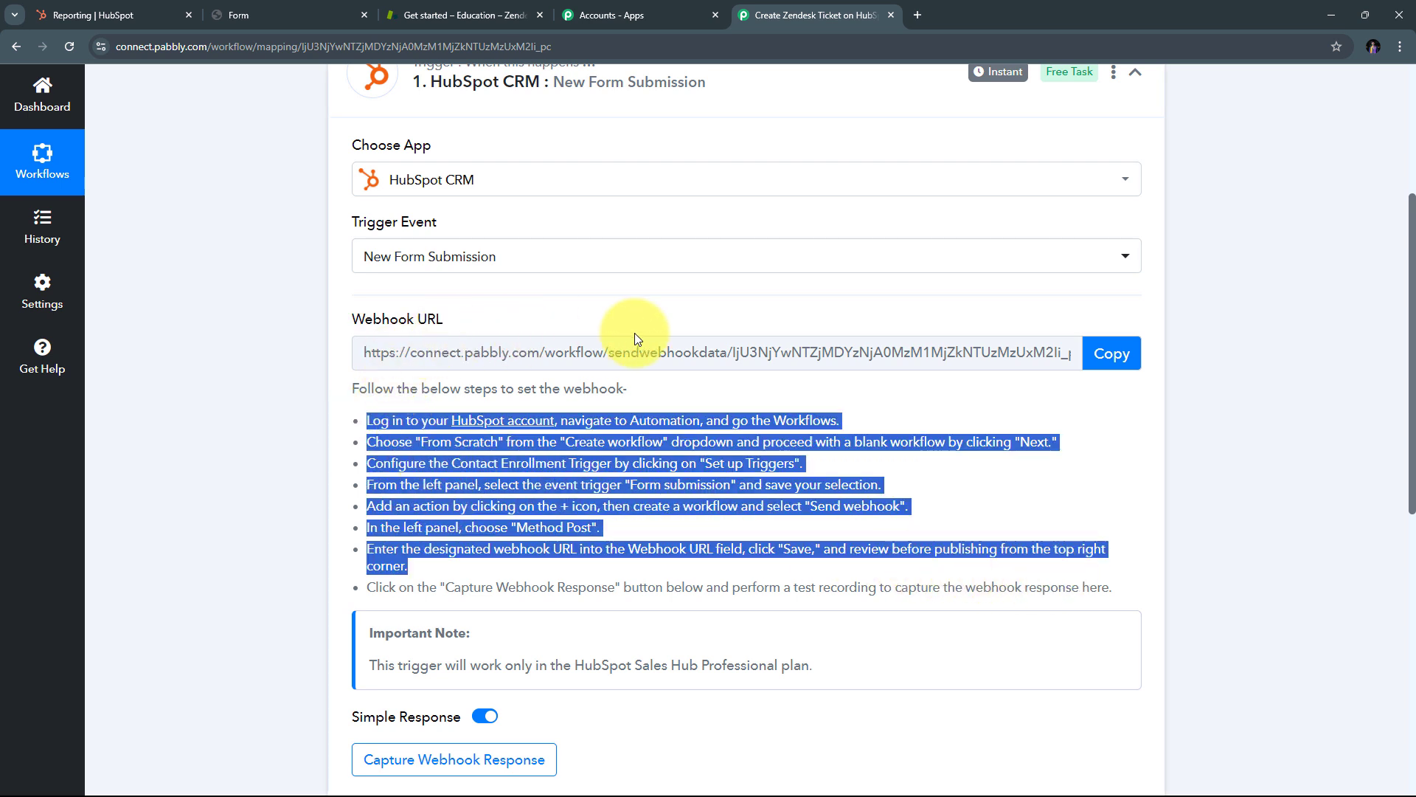
pyautogui.click(1107, 353)
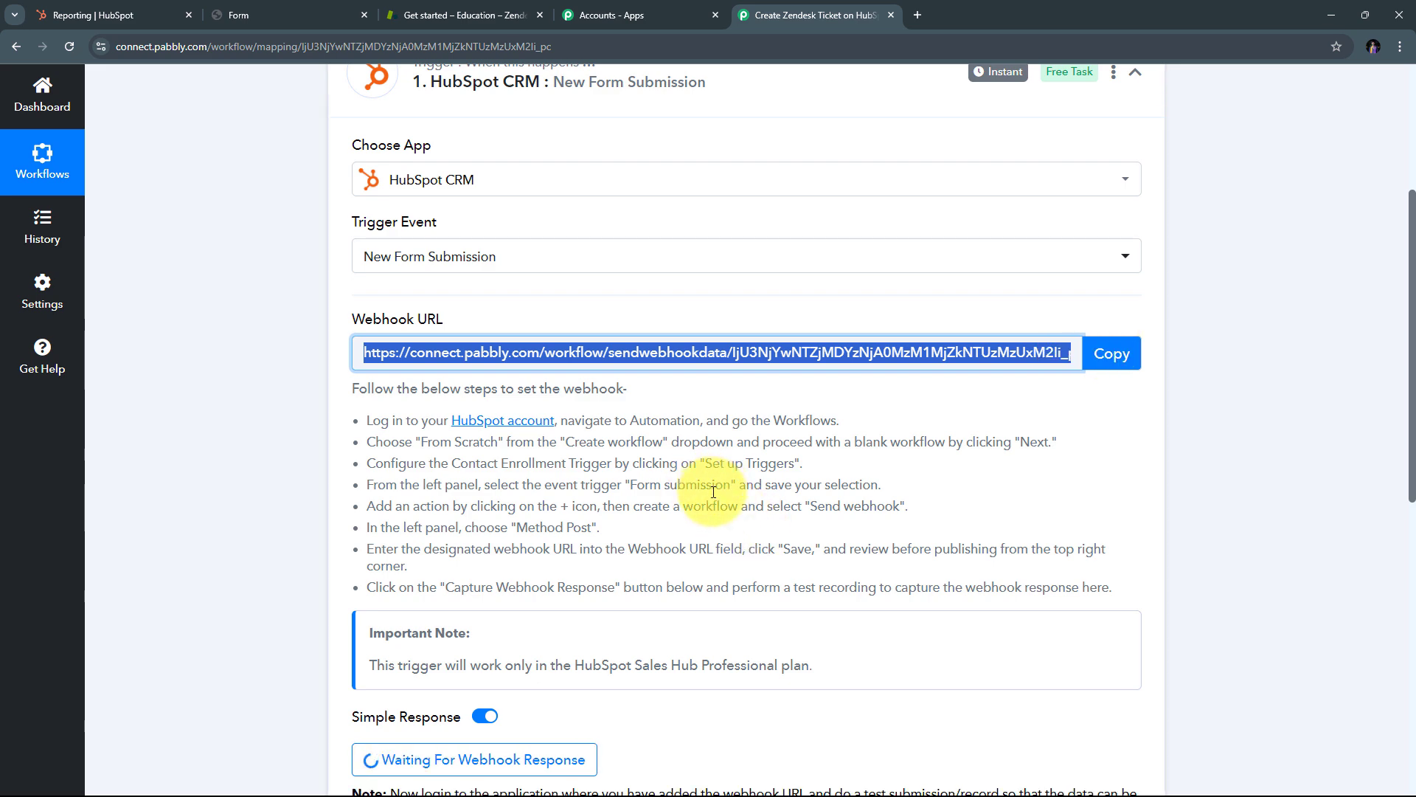
pyautogui.click(93, 15)
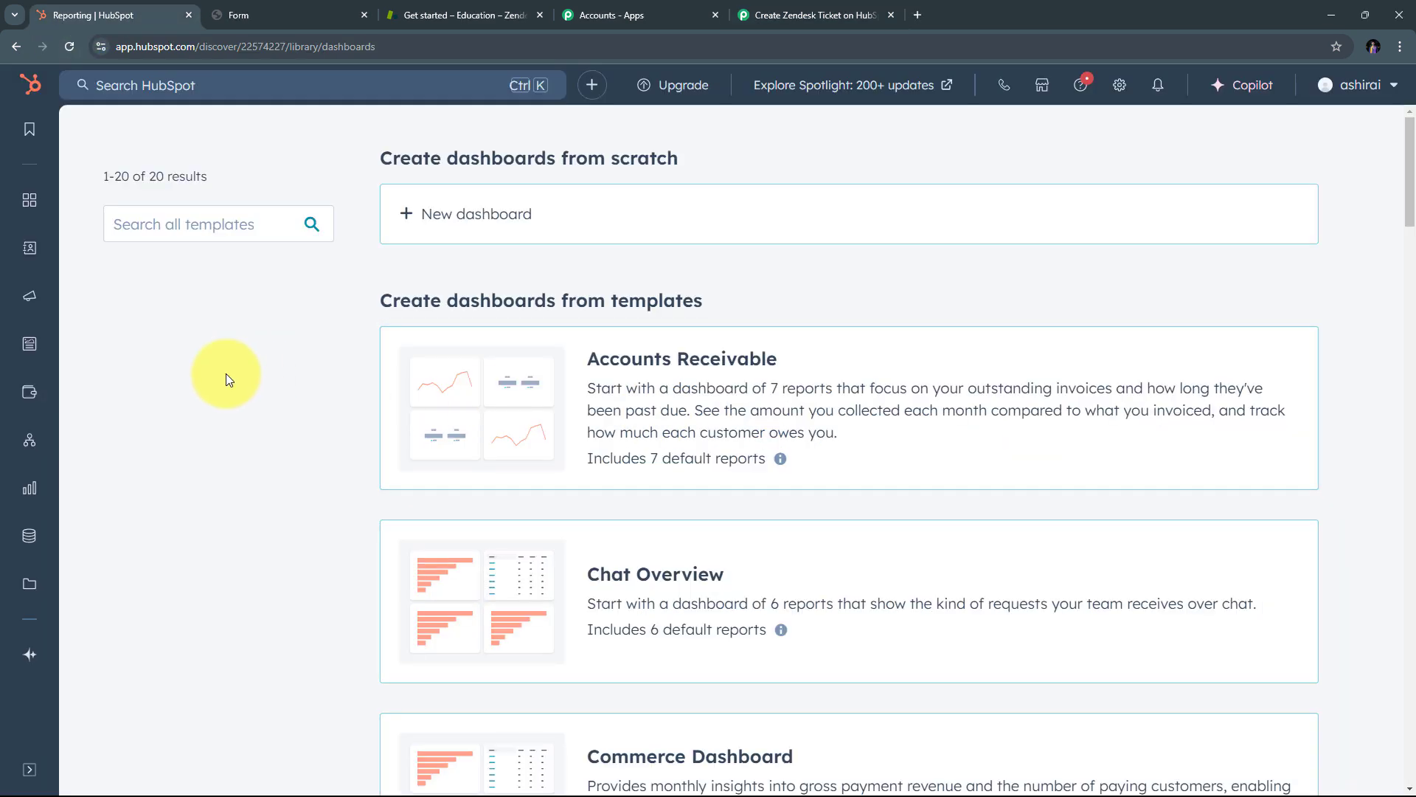
# Step: Go to HubSpot Workflows and create a new blank workflow from scratch
pyautogui.moveTo(30, 447)
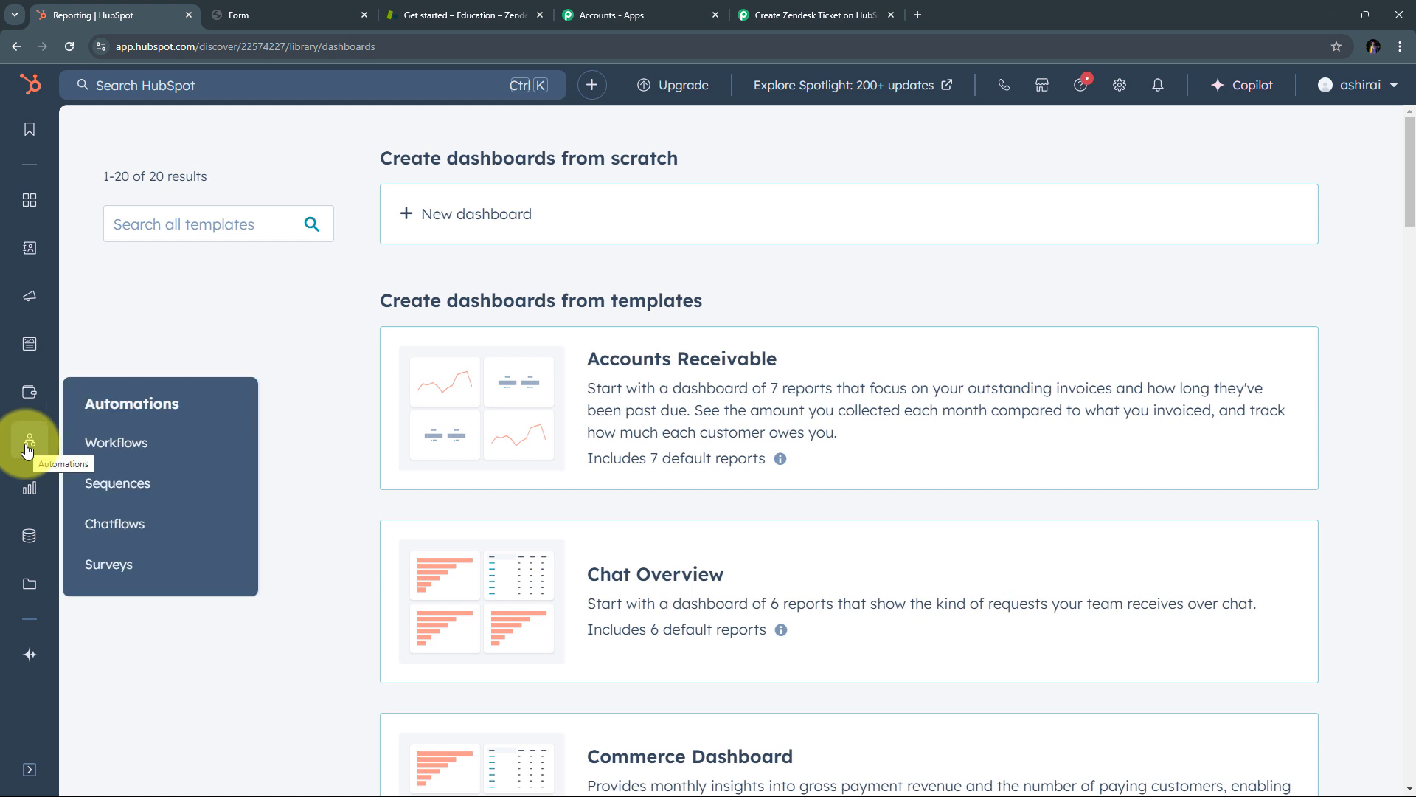
pyautogui.click(136, 451)
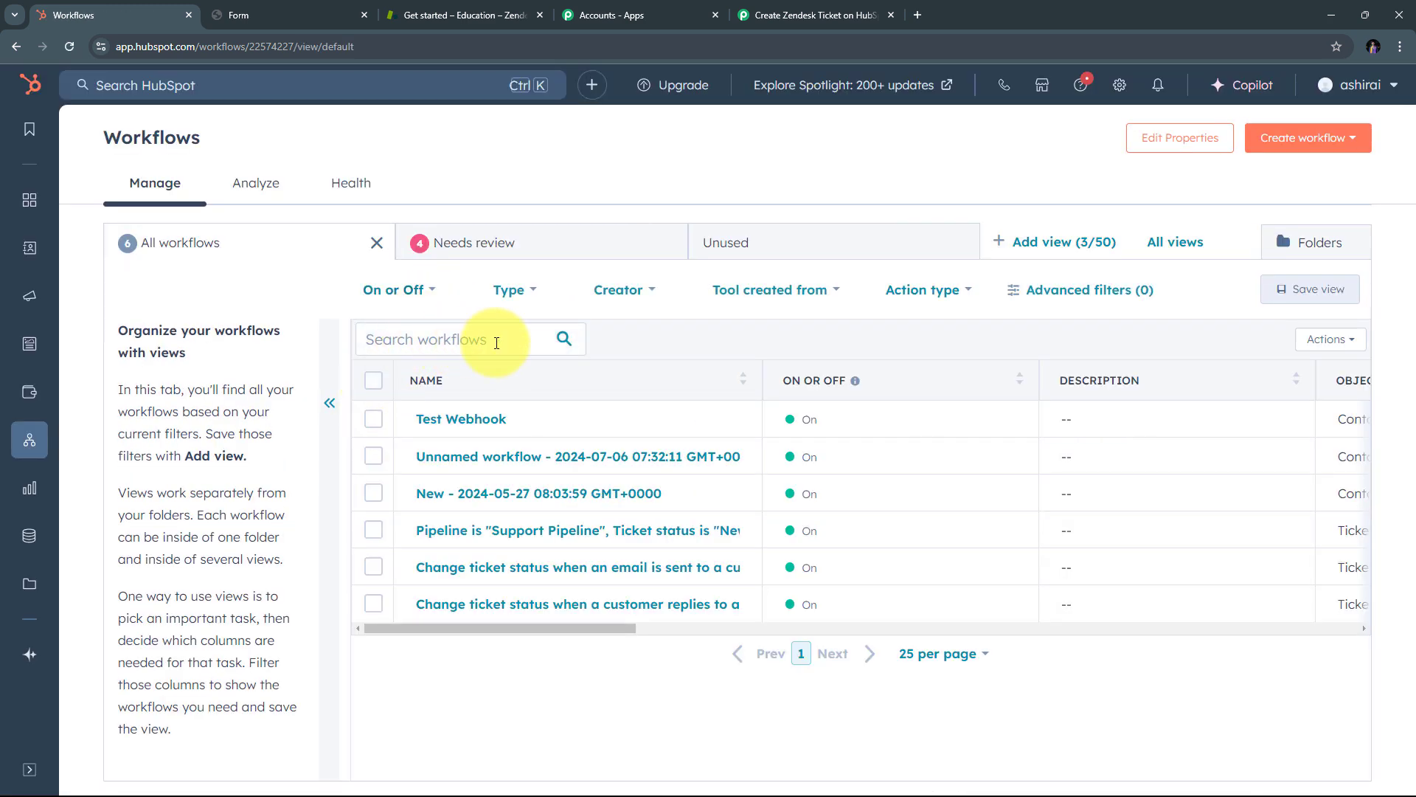
pyautogui.click(1304, 142)
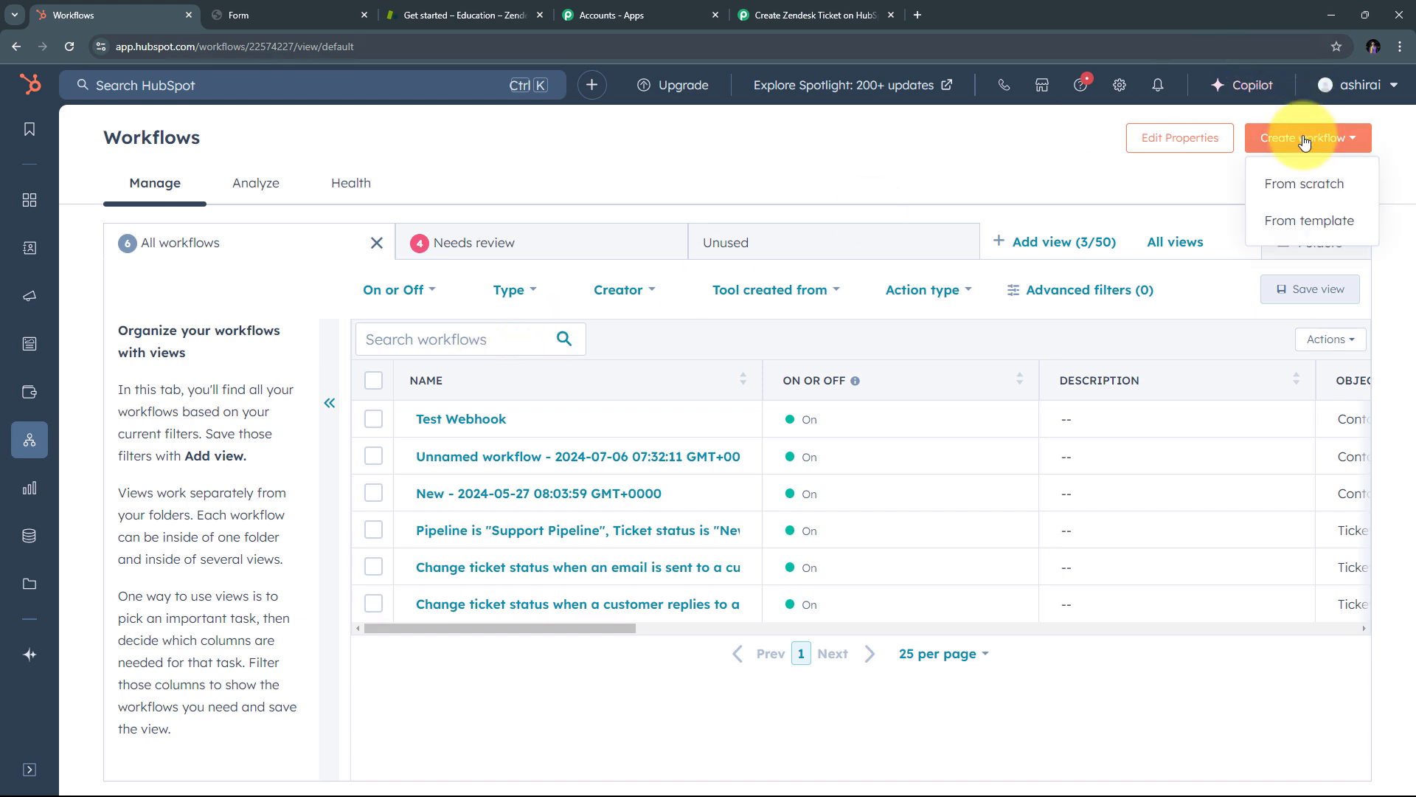
pyautogui.click(1307, 189)
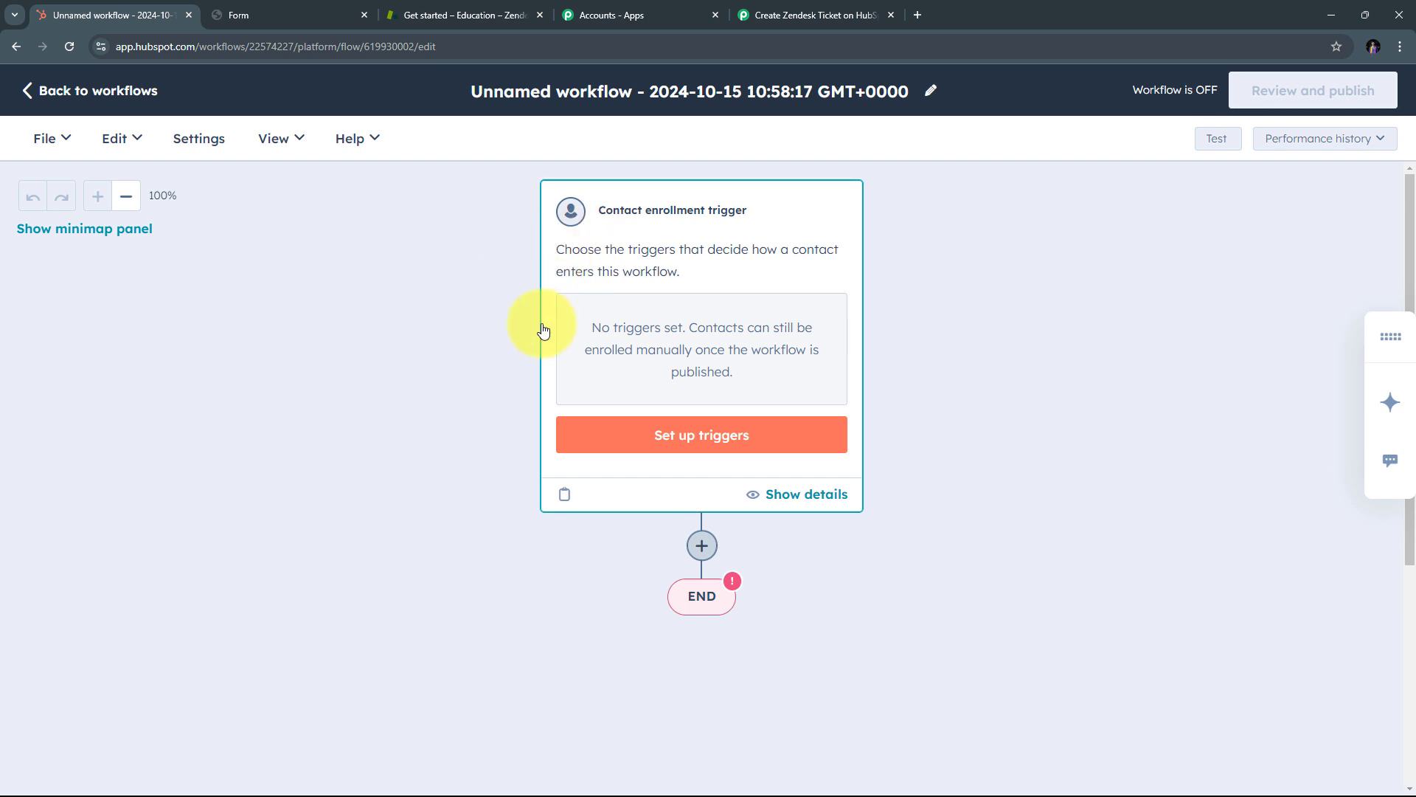
# Step: Set an event-based Form submission enrollment trigger and save it
pyautogui.click(714, 441)
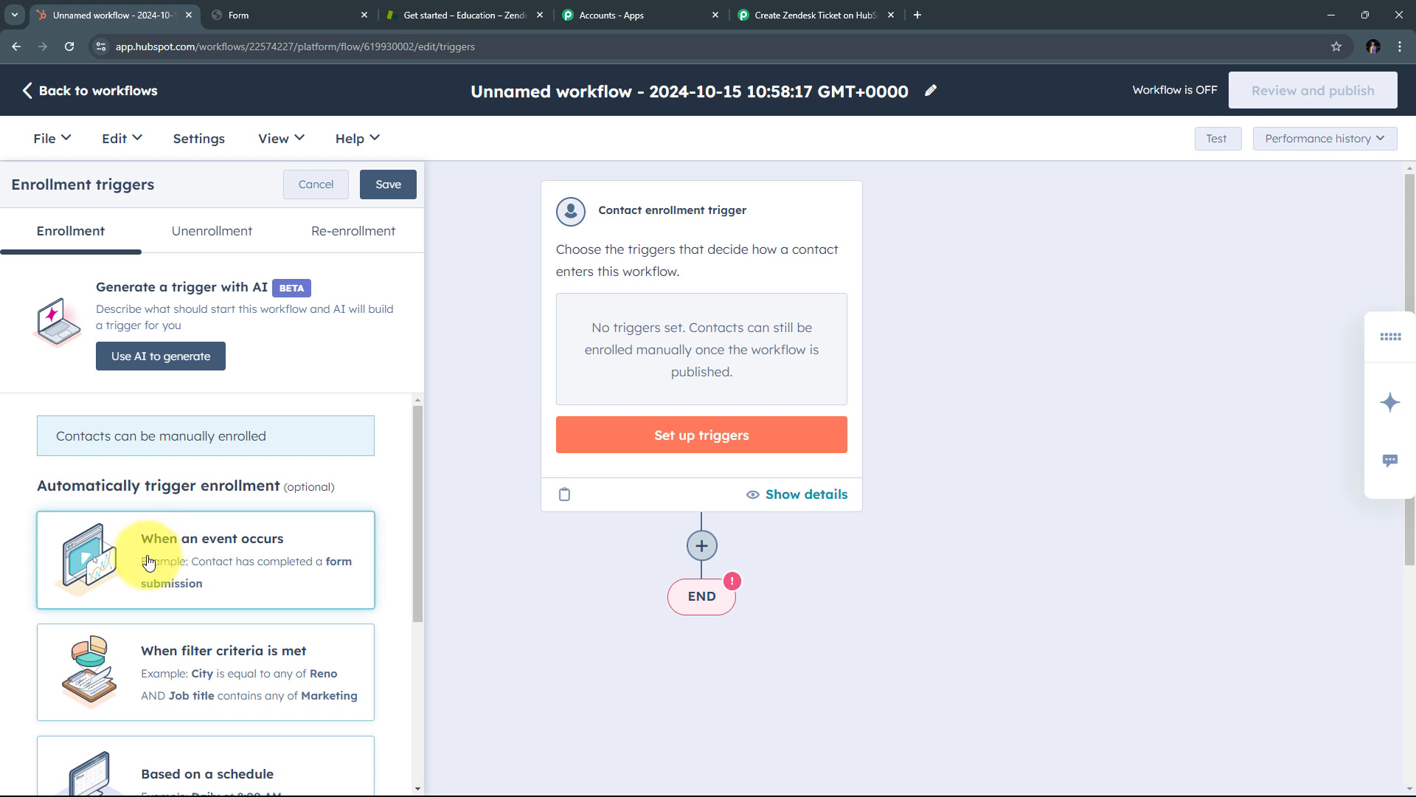
pyautogui.click(223, 561)
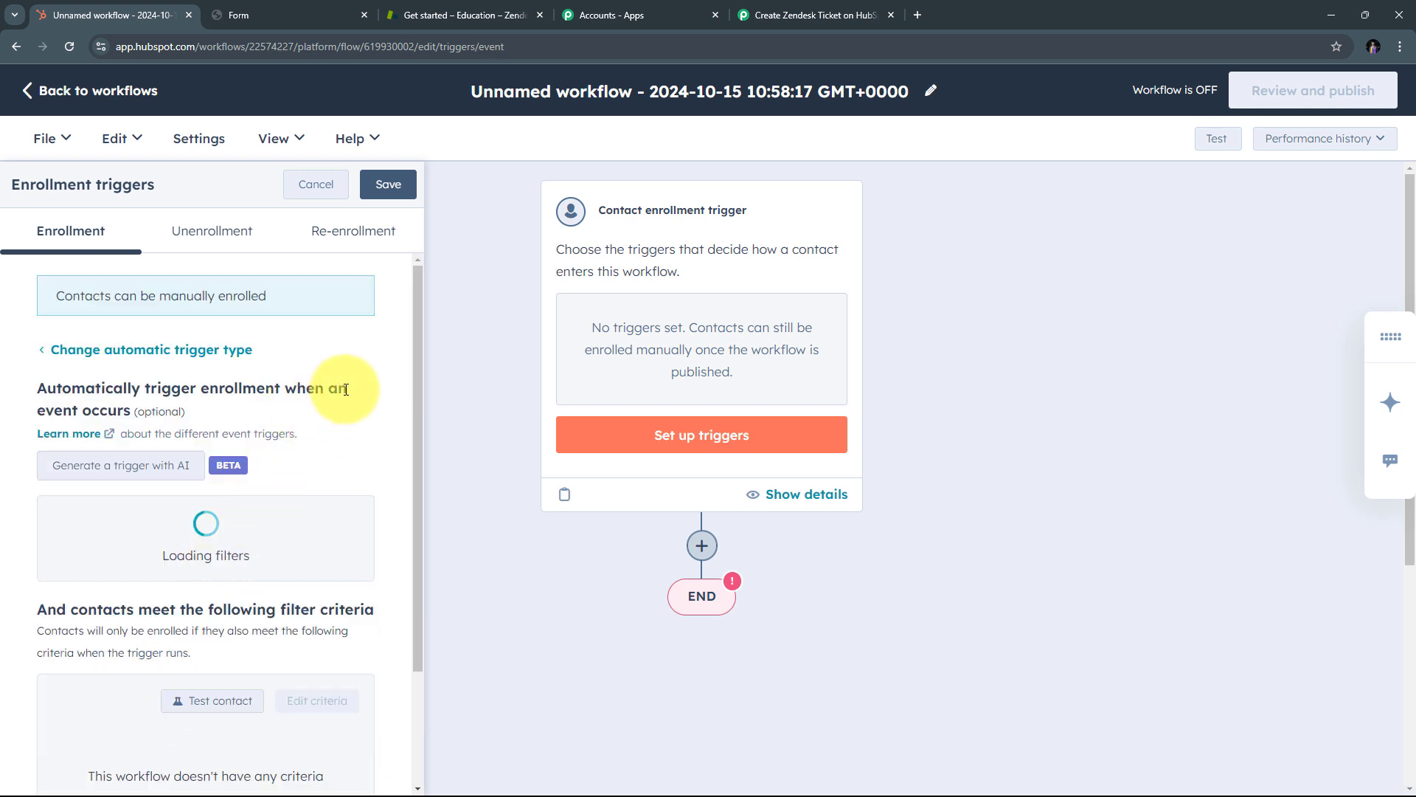
pyautogui.scroll(3, 610, 354)
pyautogui.scroll(-6, 607, 354)
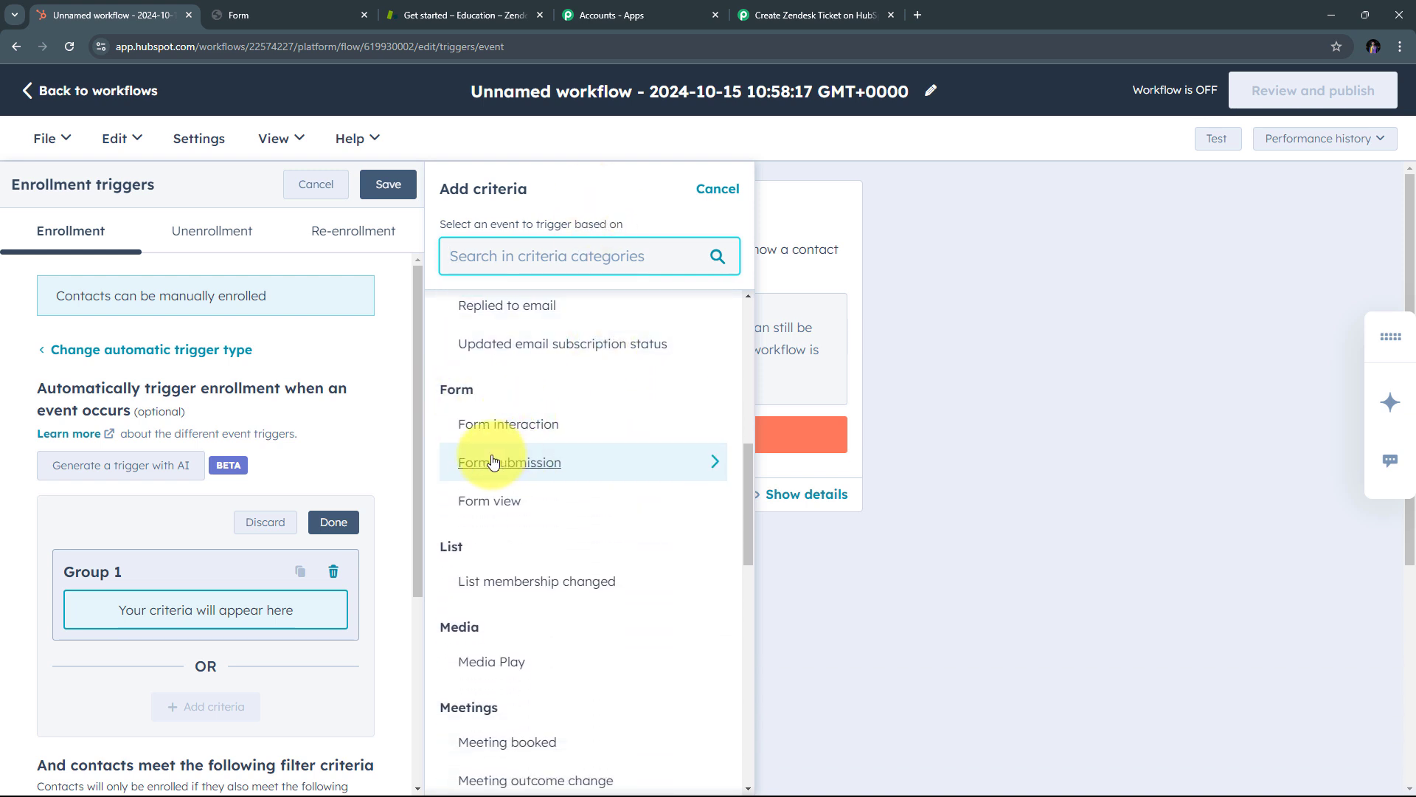
pyautogui.click(546, 463)
pyautogui.scroll(-2, 332, 434)
pyautogui.scroll(1, 340, 406)
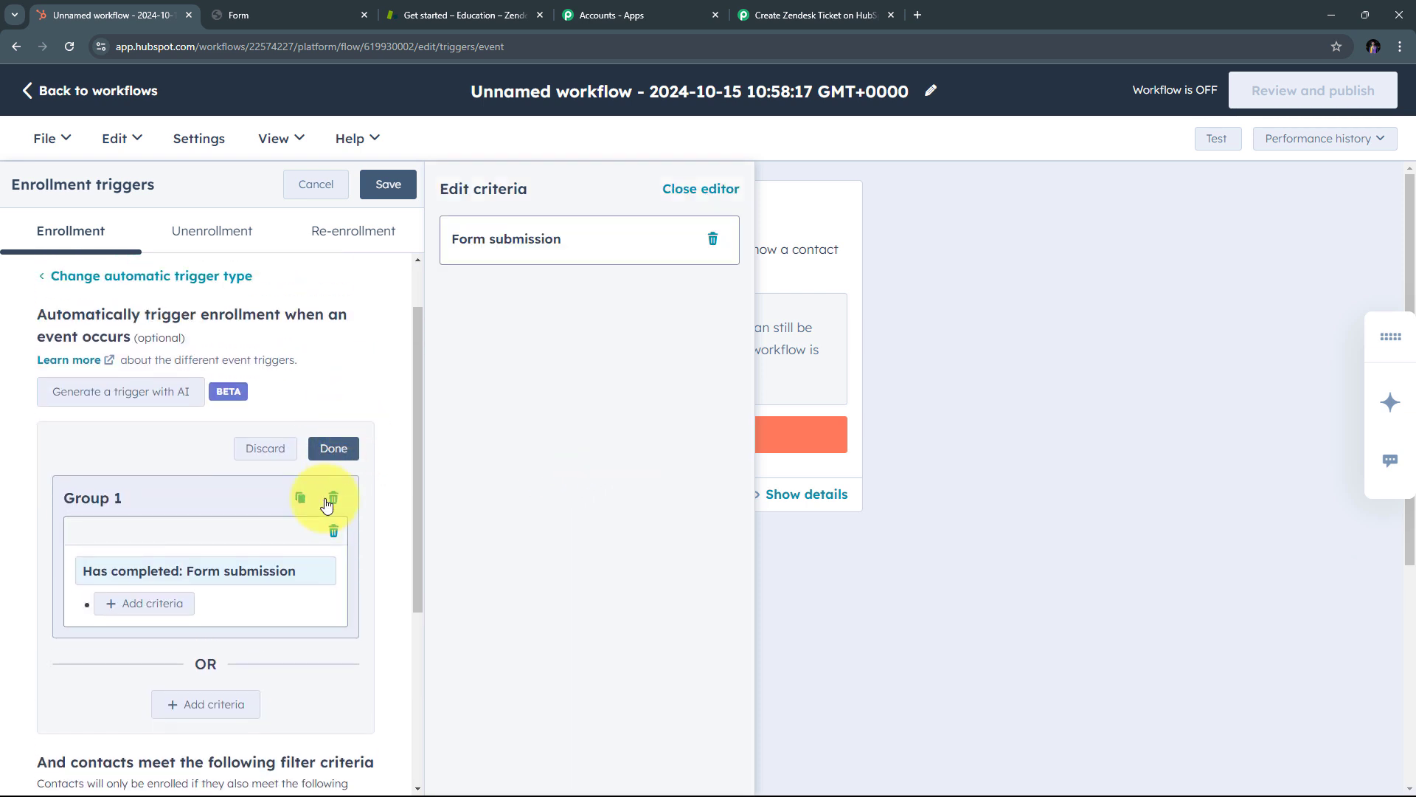
pyautogui.scroll(-1, 180, 493)
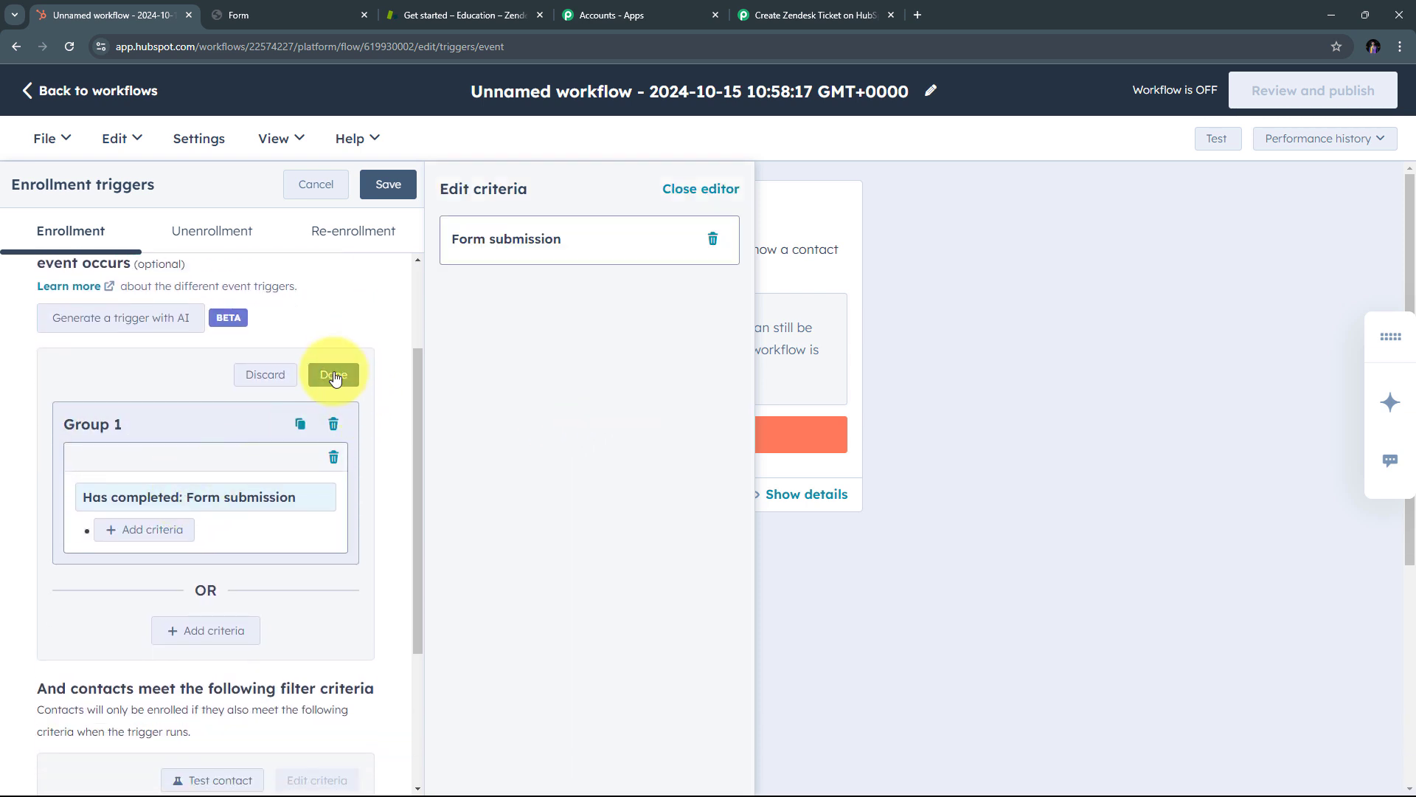
pyautogui.click(335, 375)
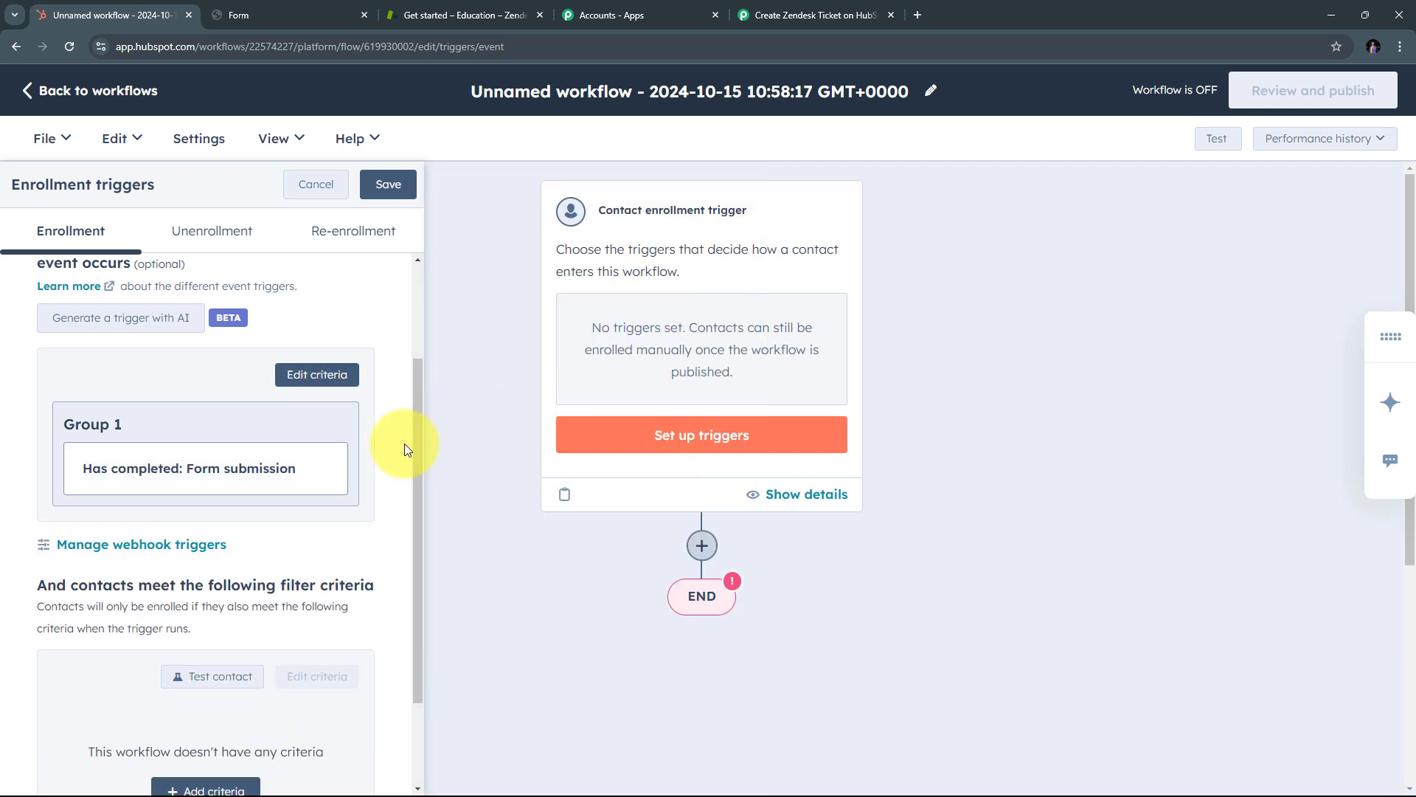
pyautogui.click(391, 186)
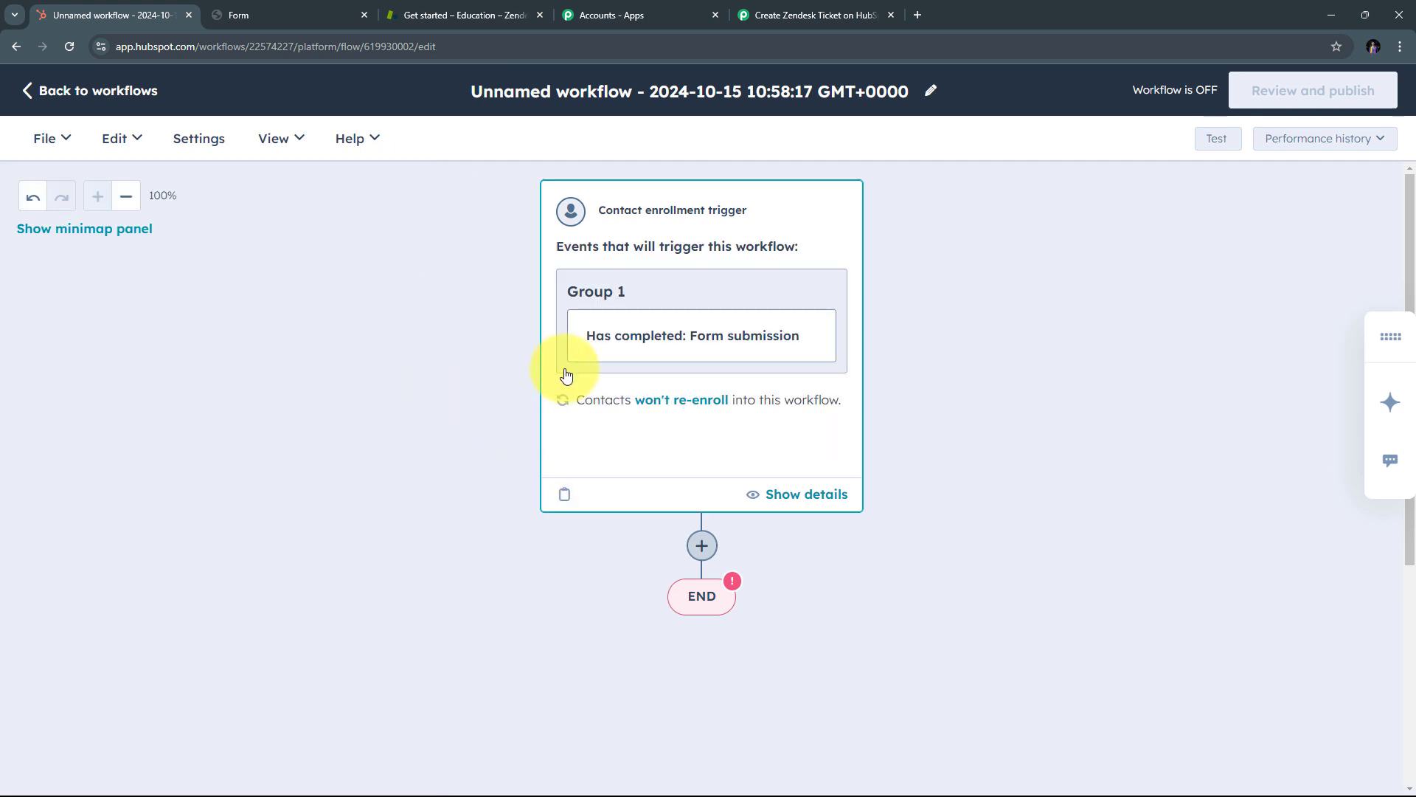
# Step: Add a 'Send a webhook' action after the trigger, found by searching 'webhook'
pyautogui.click(703, 546)
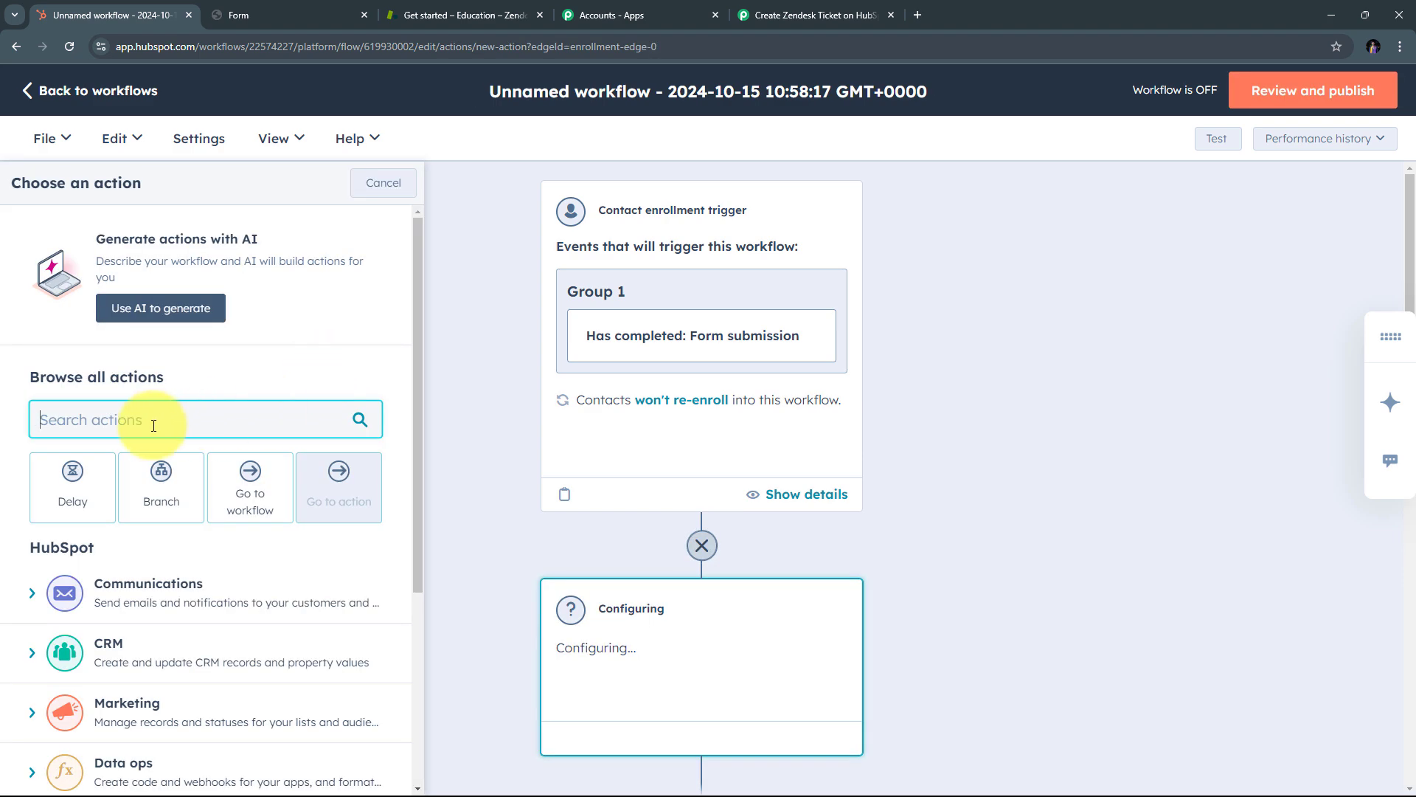
pyautogui.write('webhook')
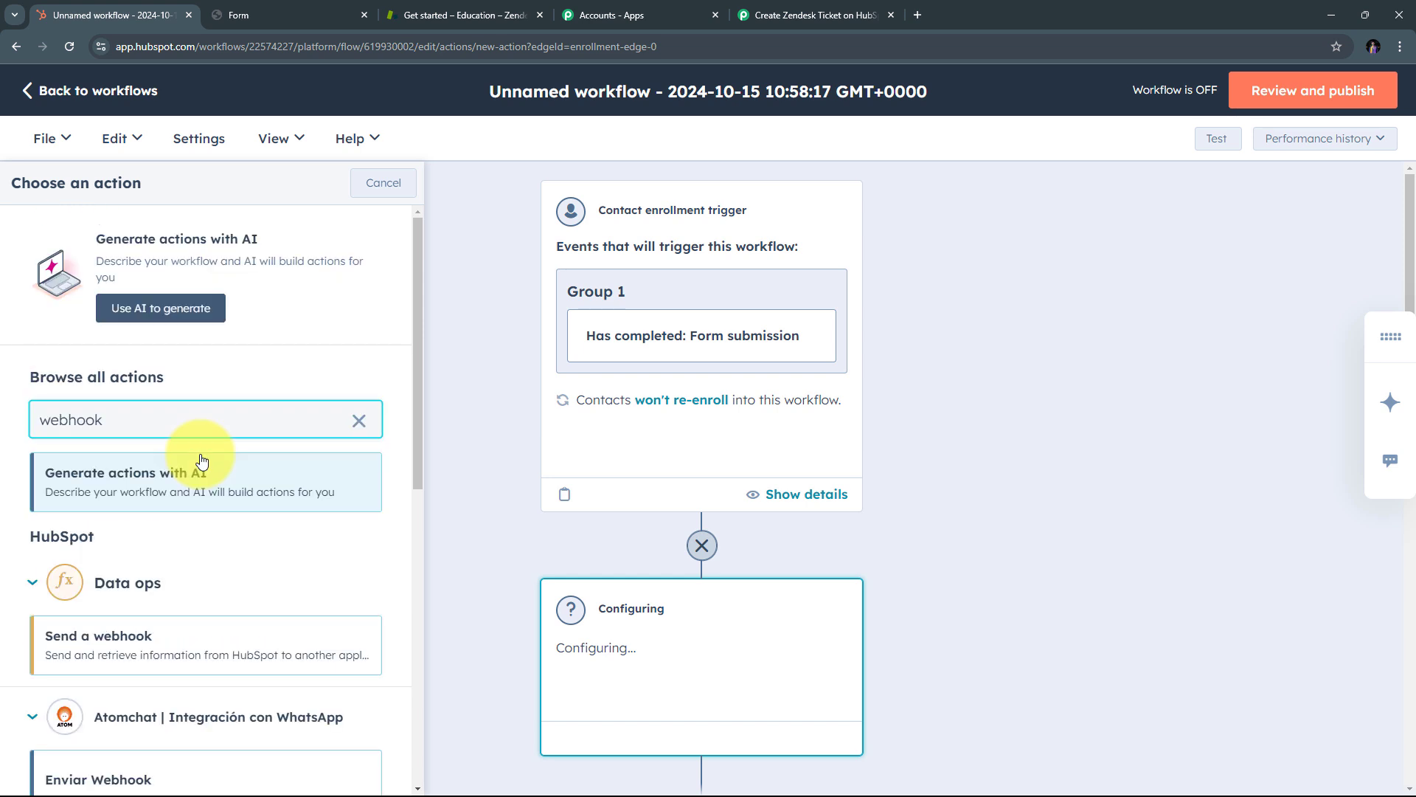
pyautogui.scroll(-1, 202, 461)
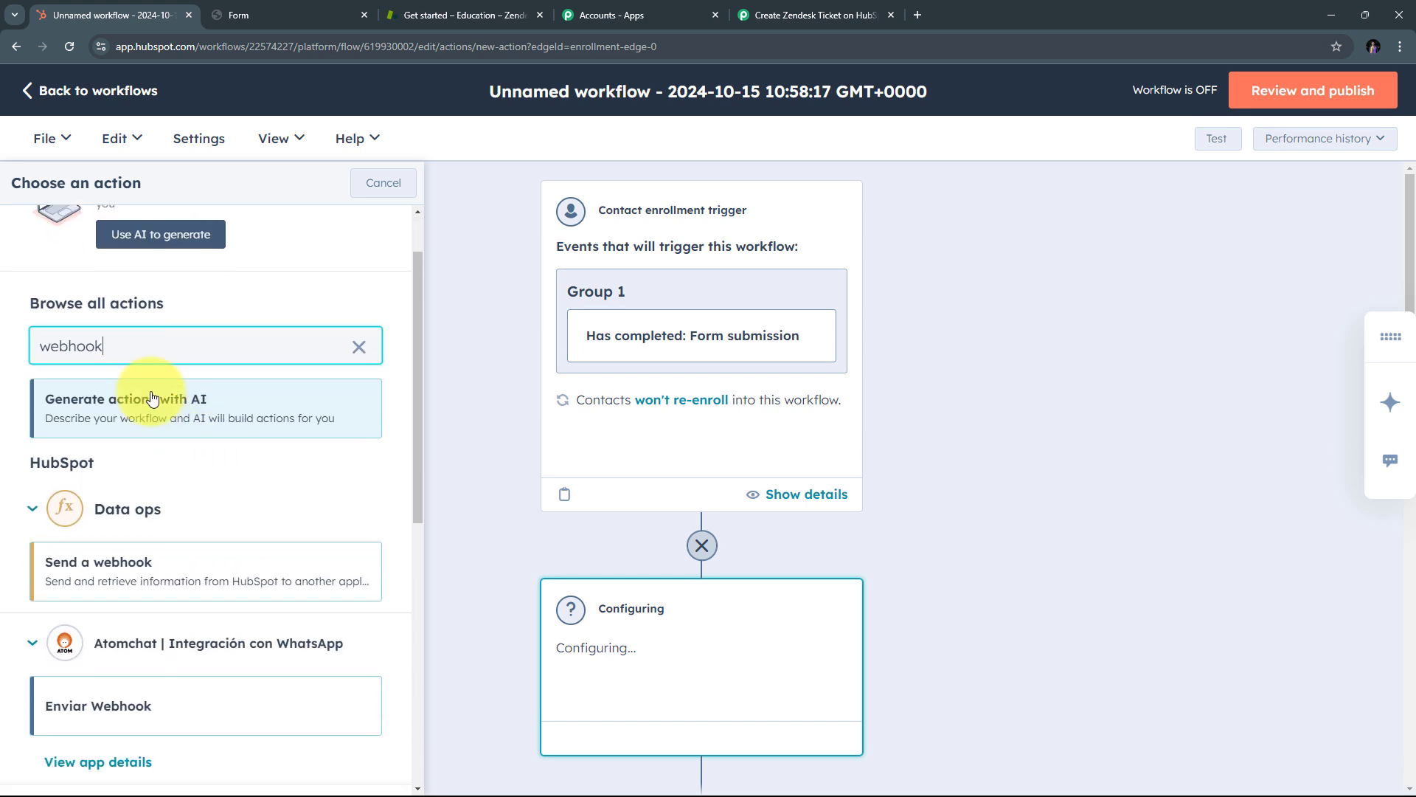
pyautogui.click(109, 568)
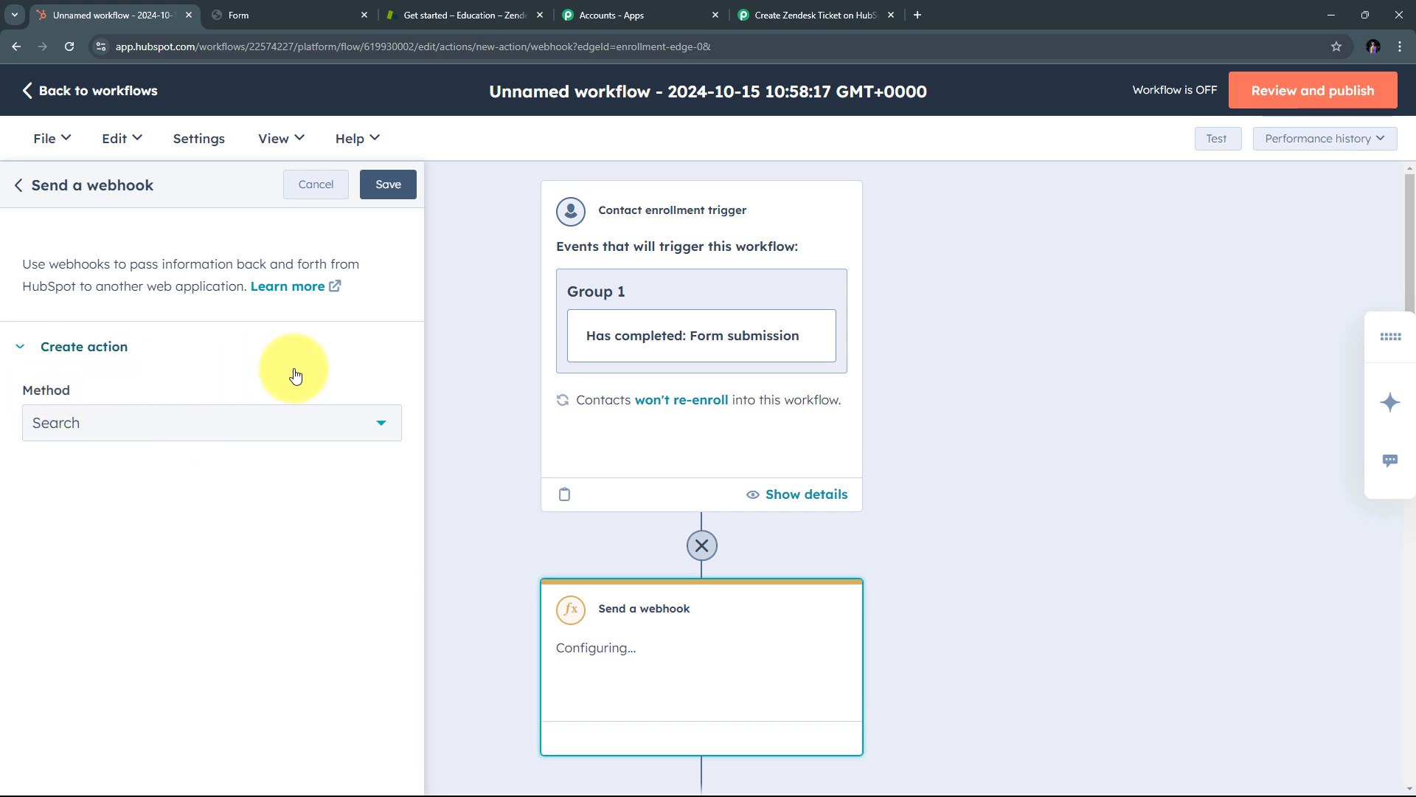
# Step: Set the webhook method to POST, paste in the Pabbly webhook URL, and save
pyautogui.click(381, 425)
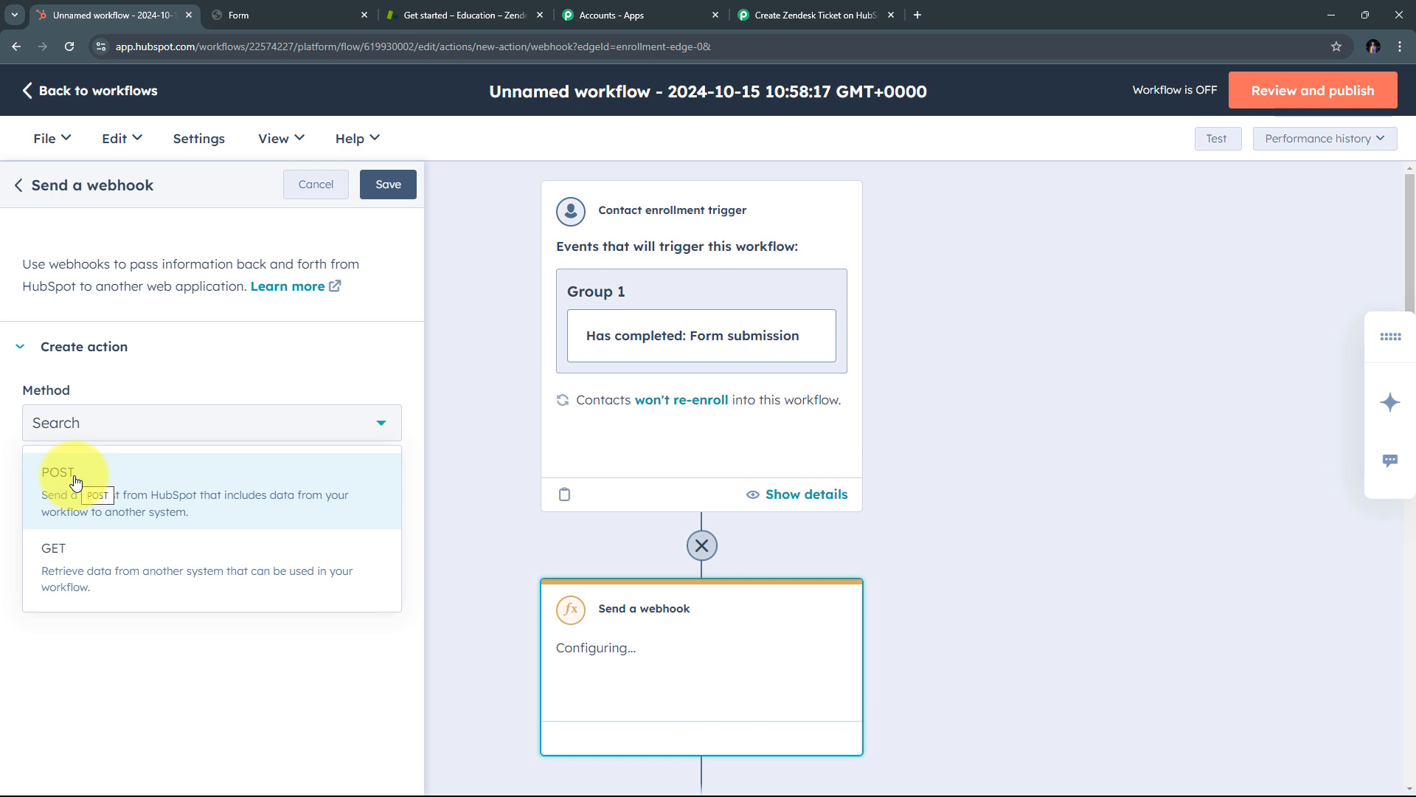
pyautogui.click(97, 485)
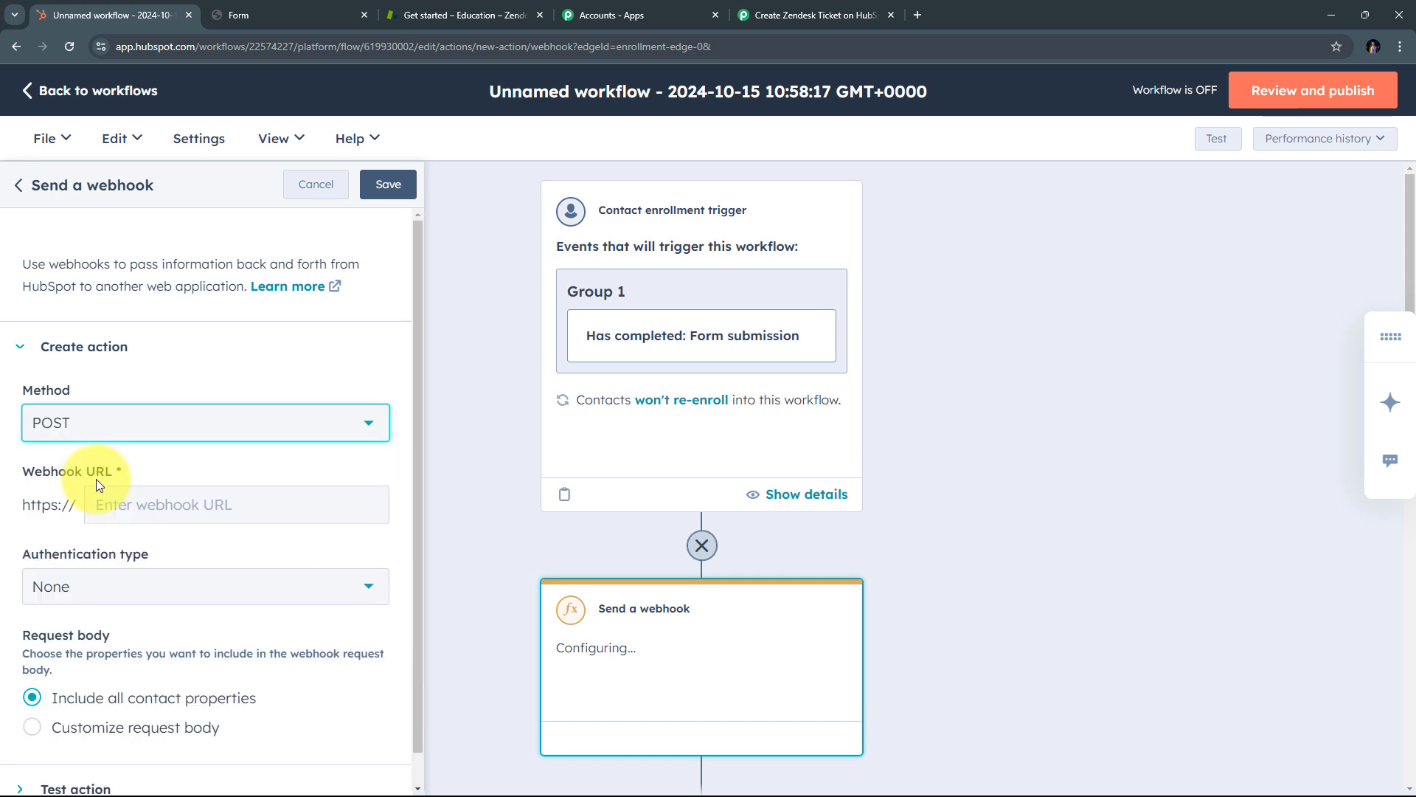
pyautogui.scroll(-1, 147, 451)
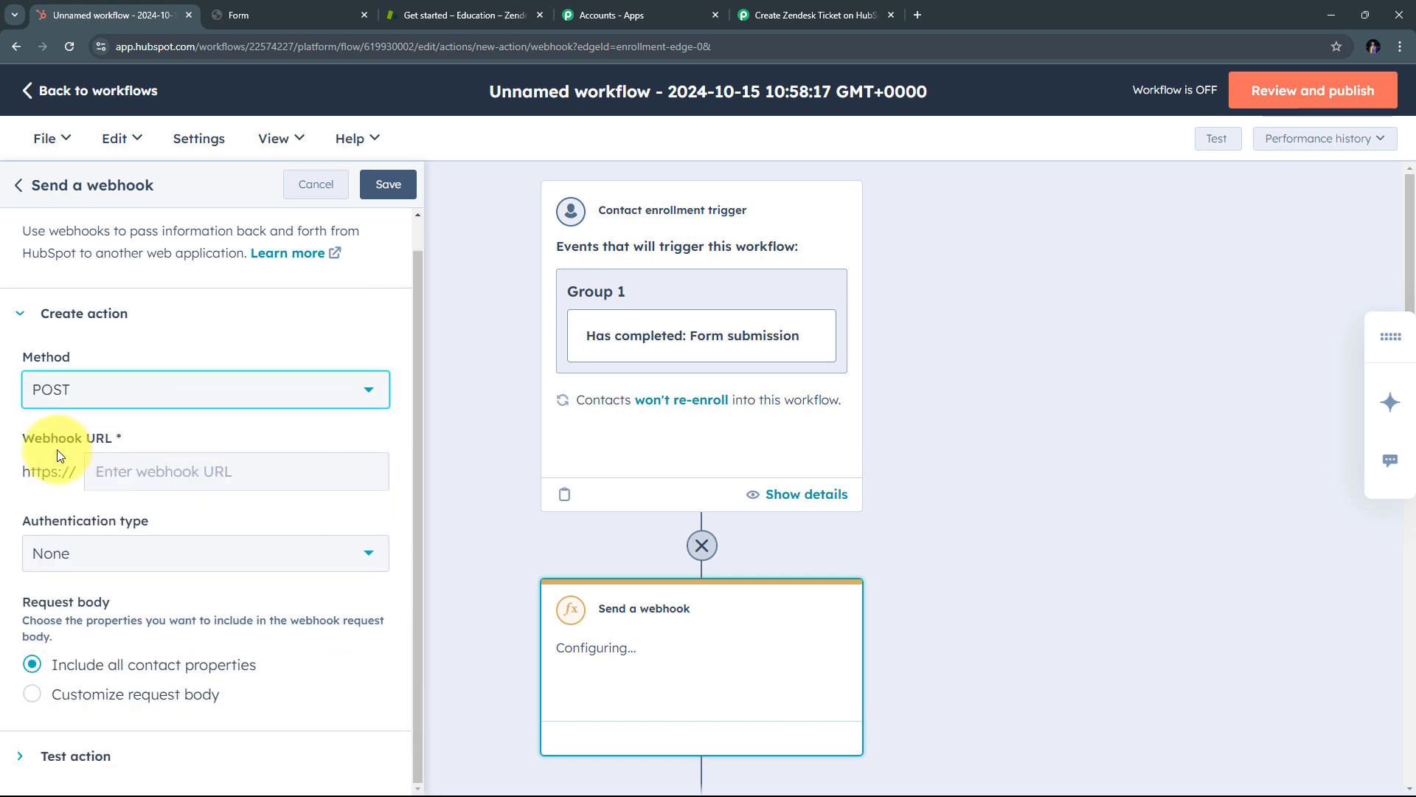
pyautogui.click(124, 473)
pyautogui.rightClick(124, 472)
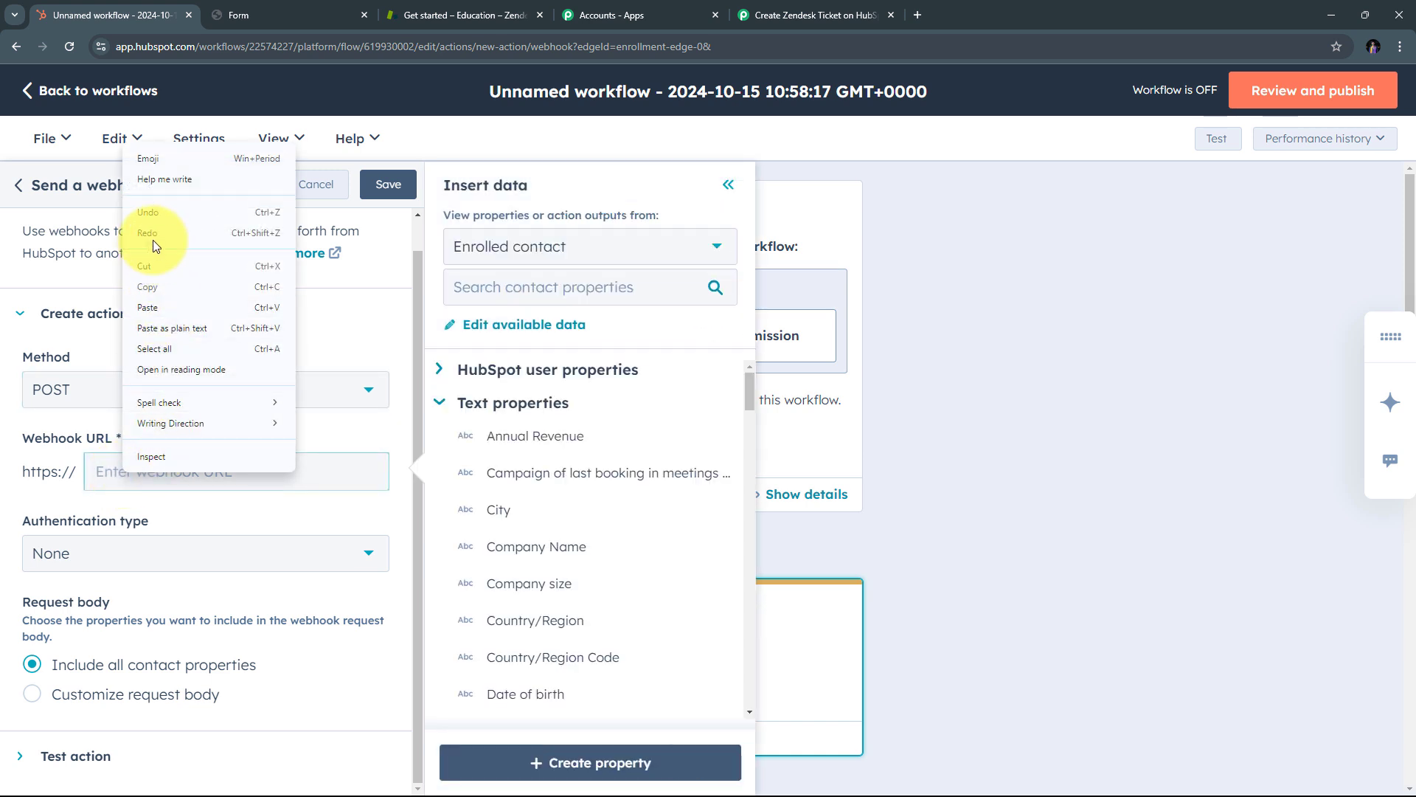
pyautogui.click(148, 308)
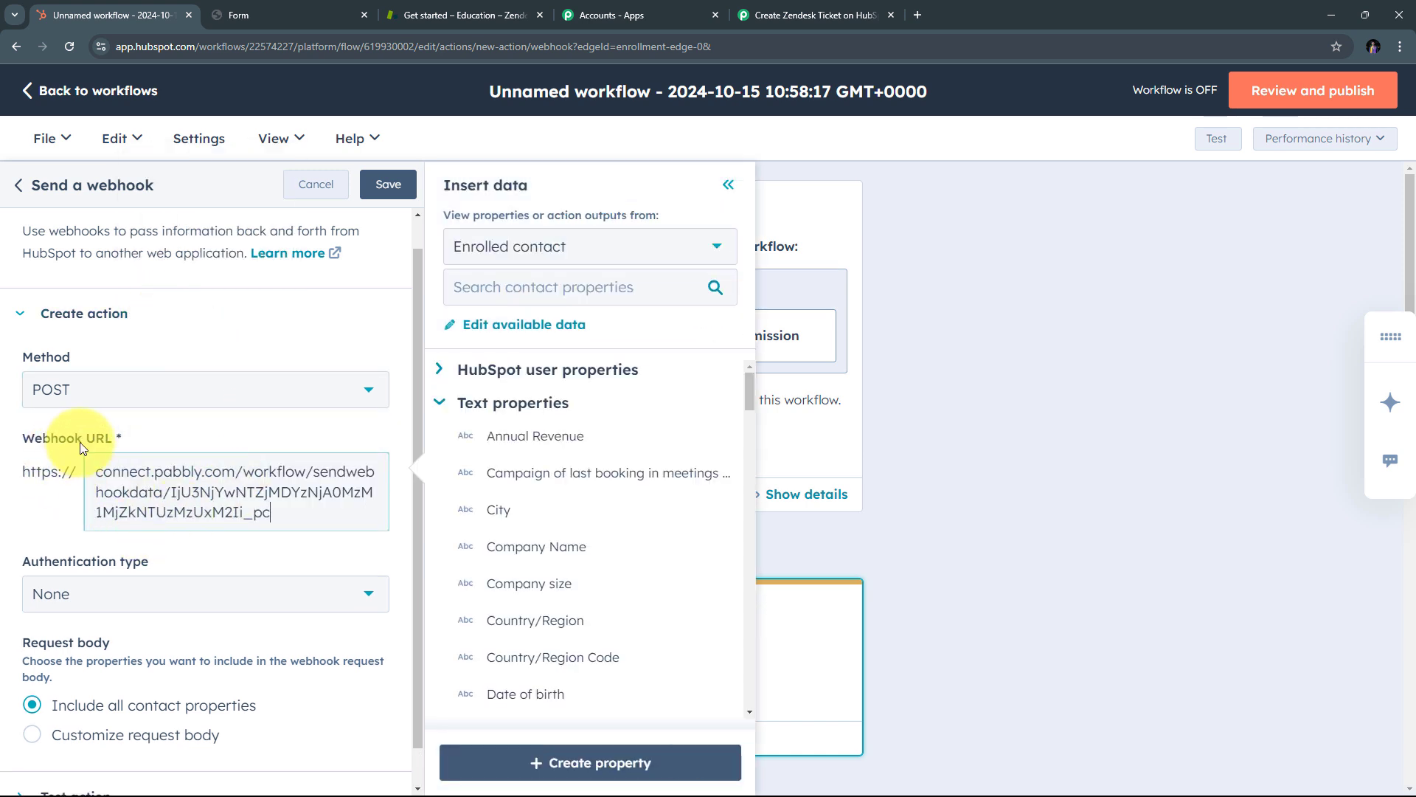
pyautogui.scroll(-1, 274, 566)
pyautogui.scroll(2, 274, 565)
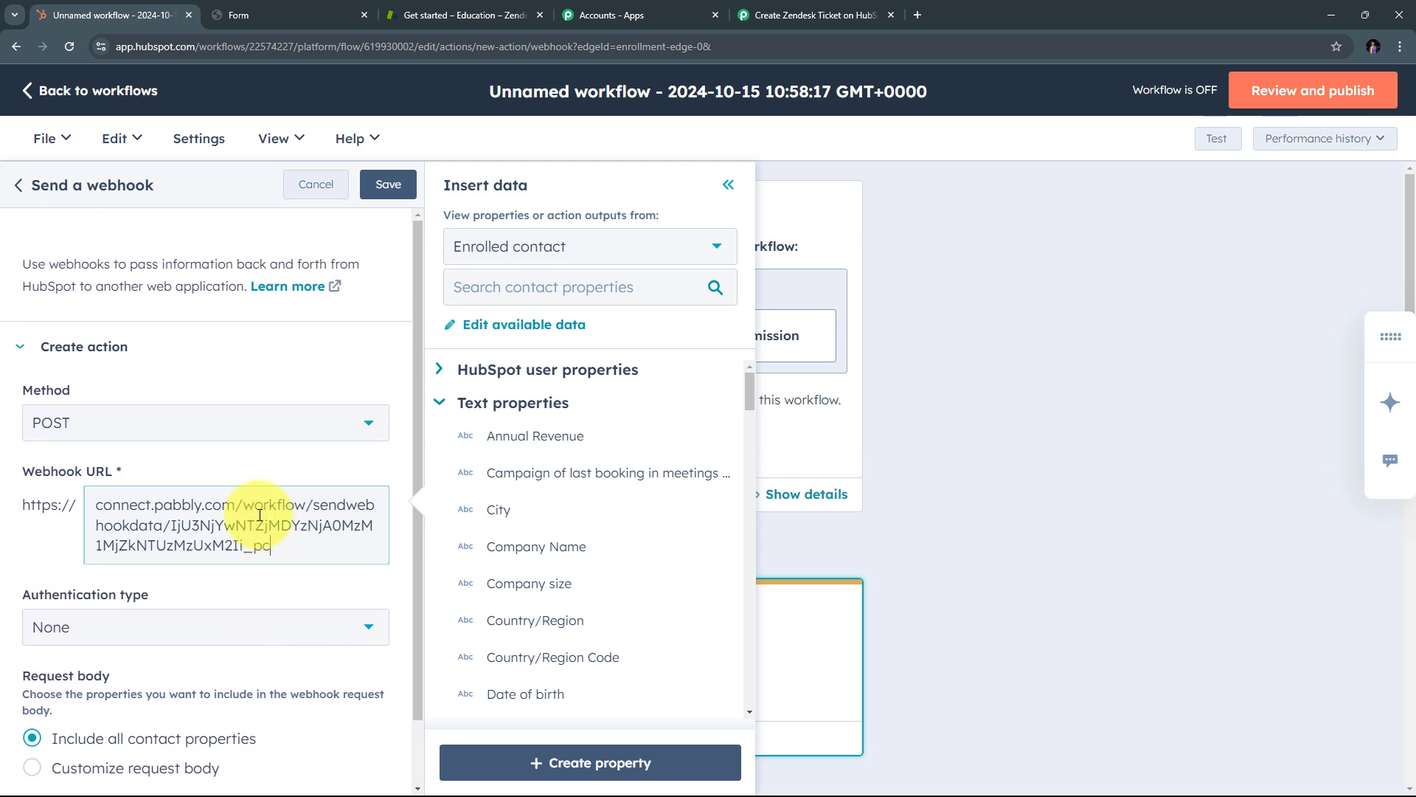
pyautogui.click(388, 185)
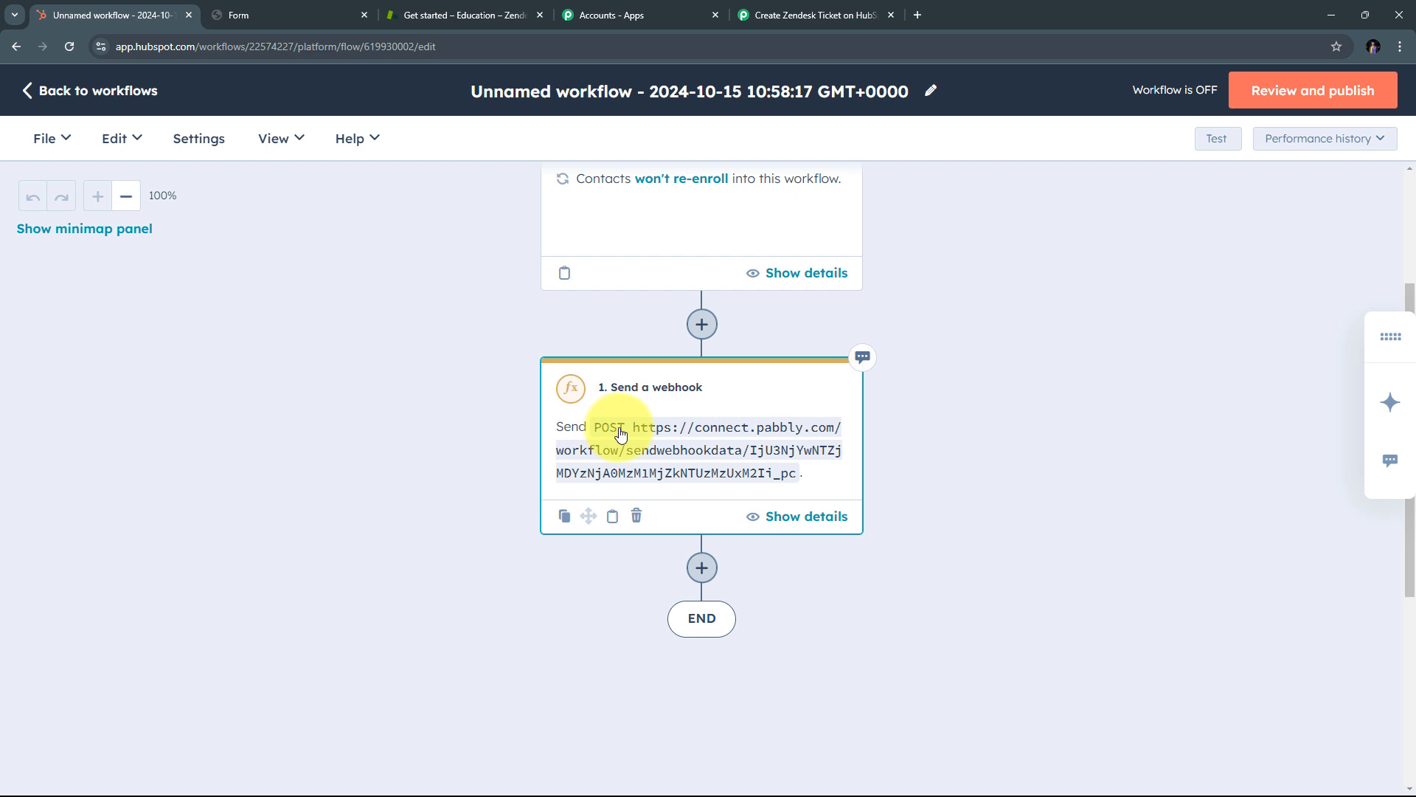
# Step: Step through Review and publish, then turn the HubSpot workflow on
pyautogui.scroll(3, 618, 434)
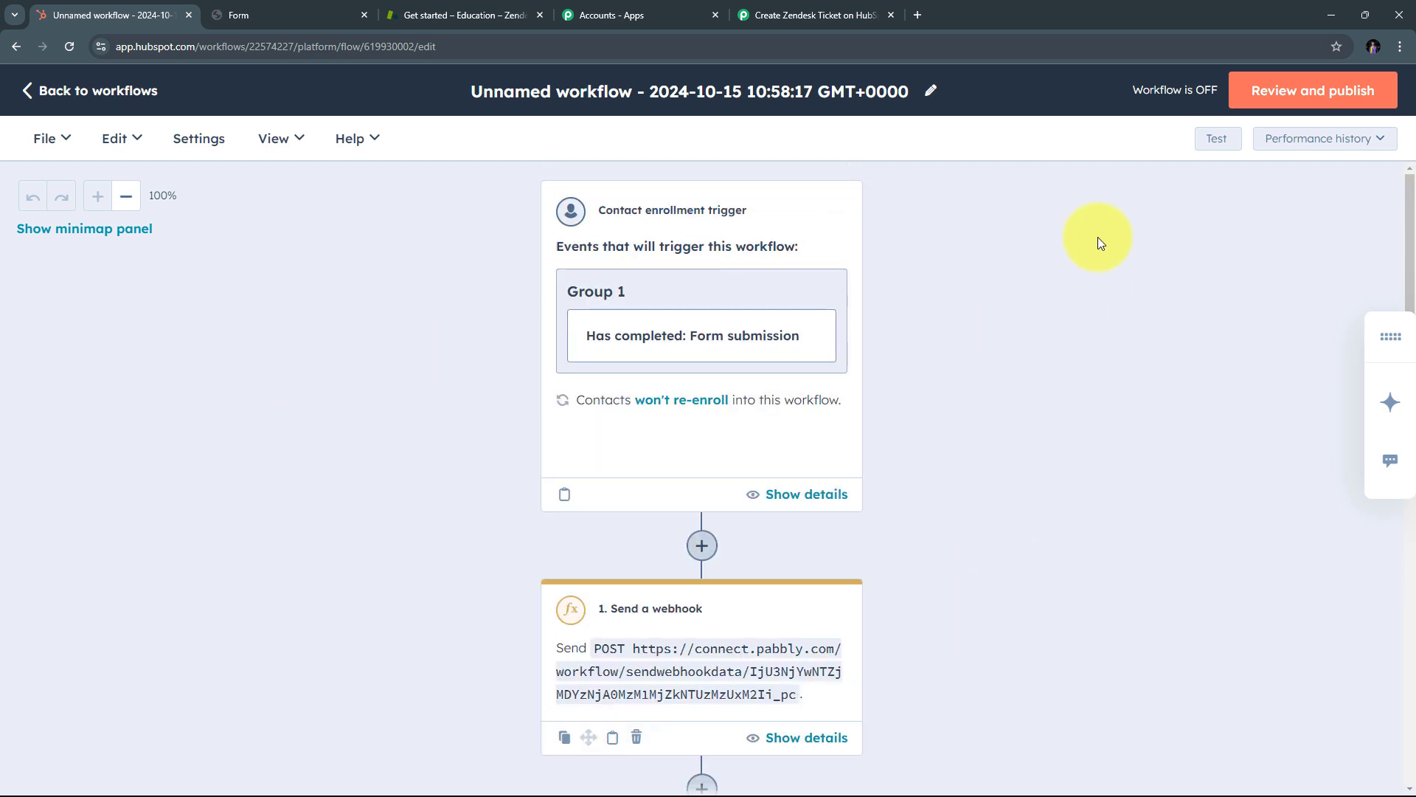
pyautogui.click(1314, 92)
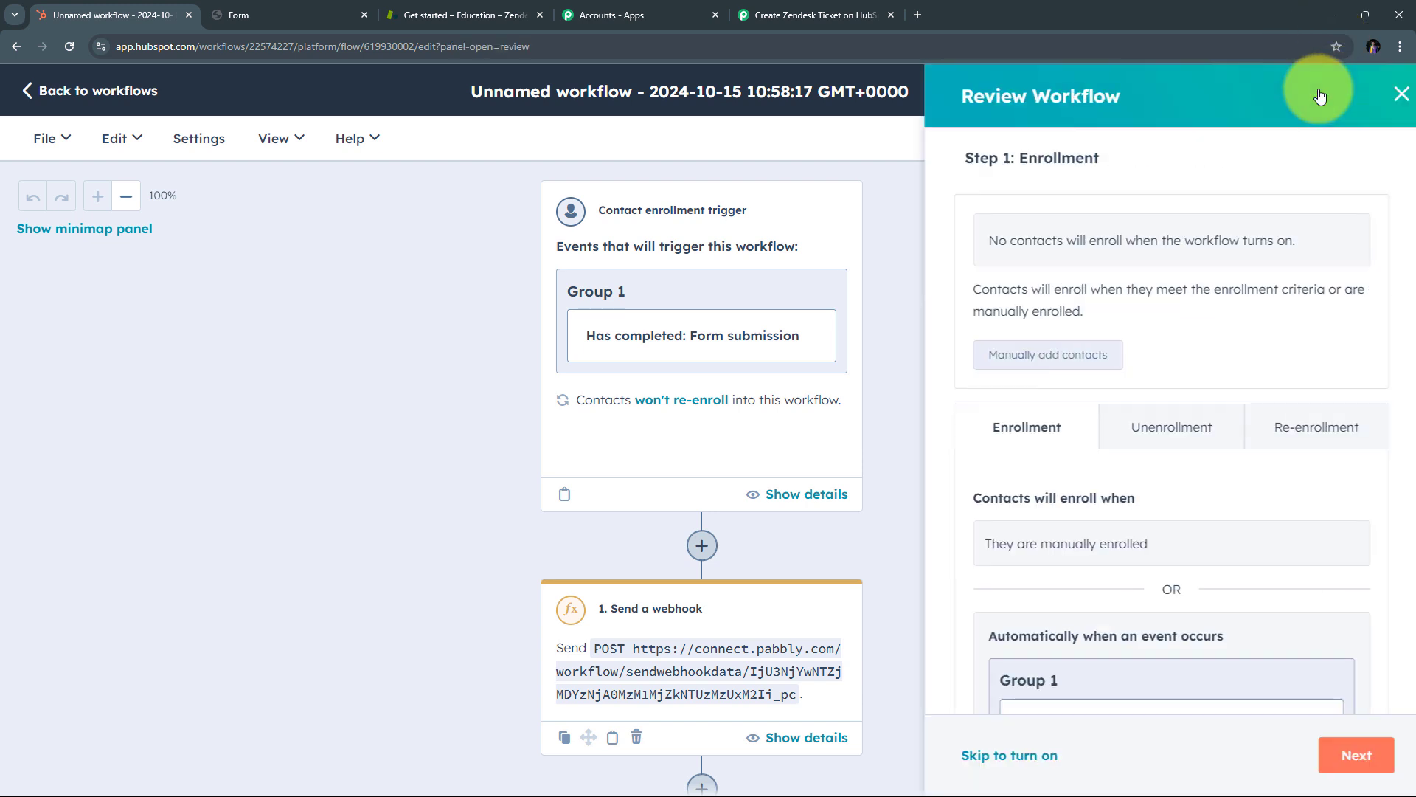
pyautogui.scroll(-5, 1278, 152)
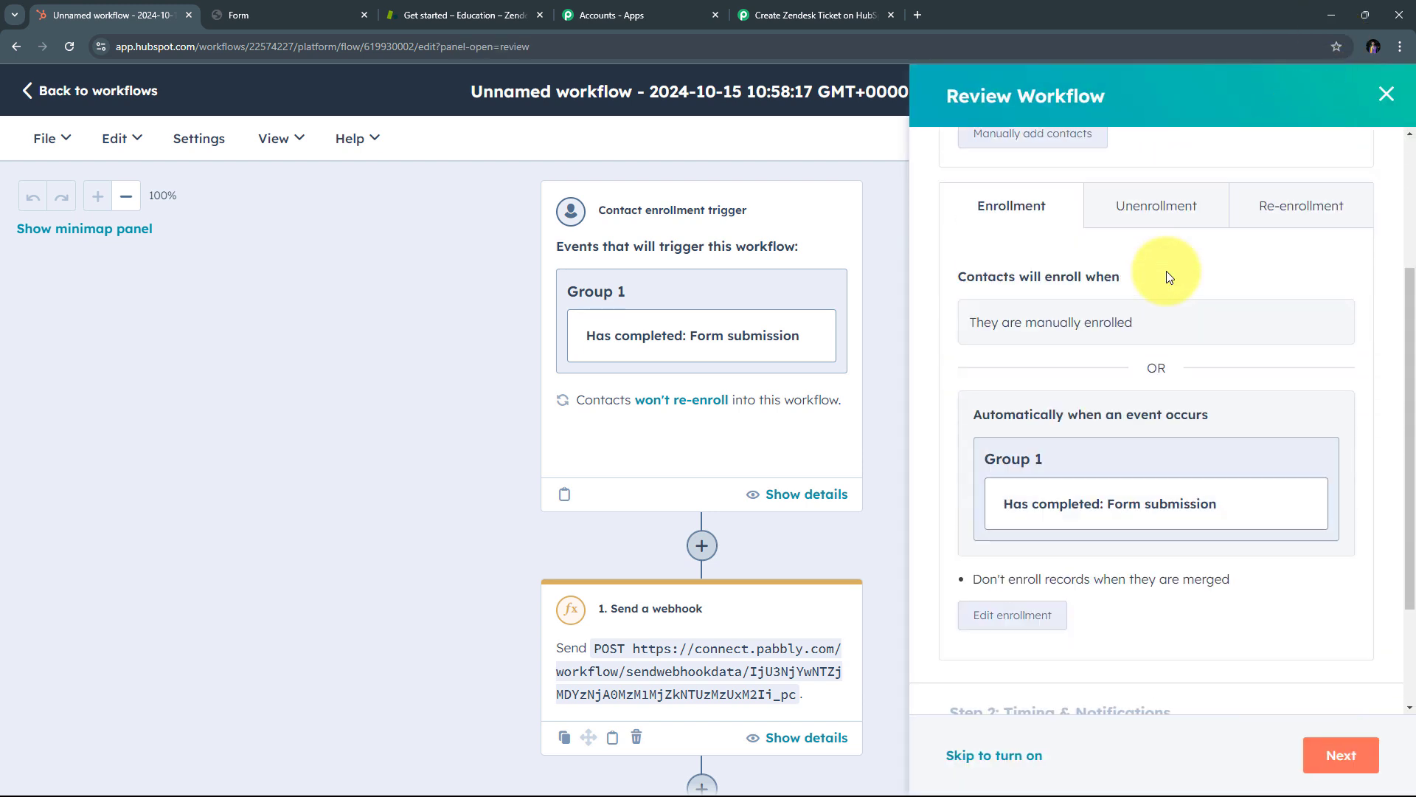
pyautogui.click(1339, 755)
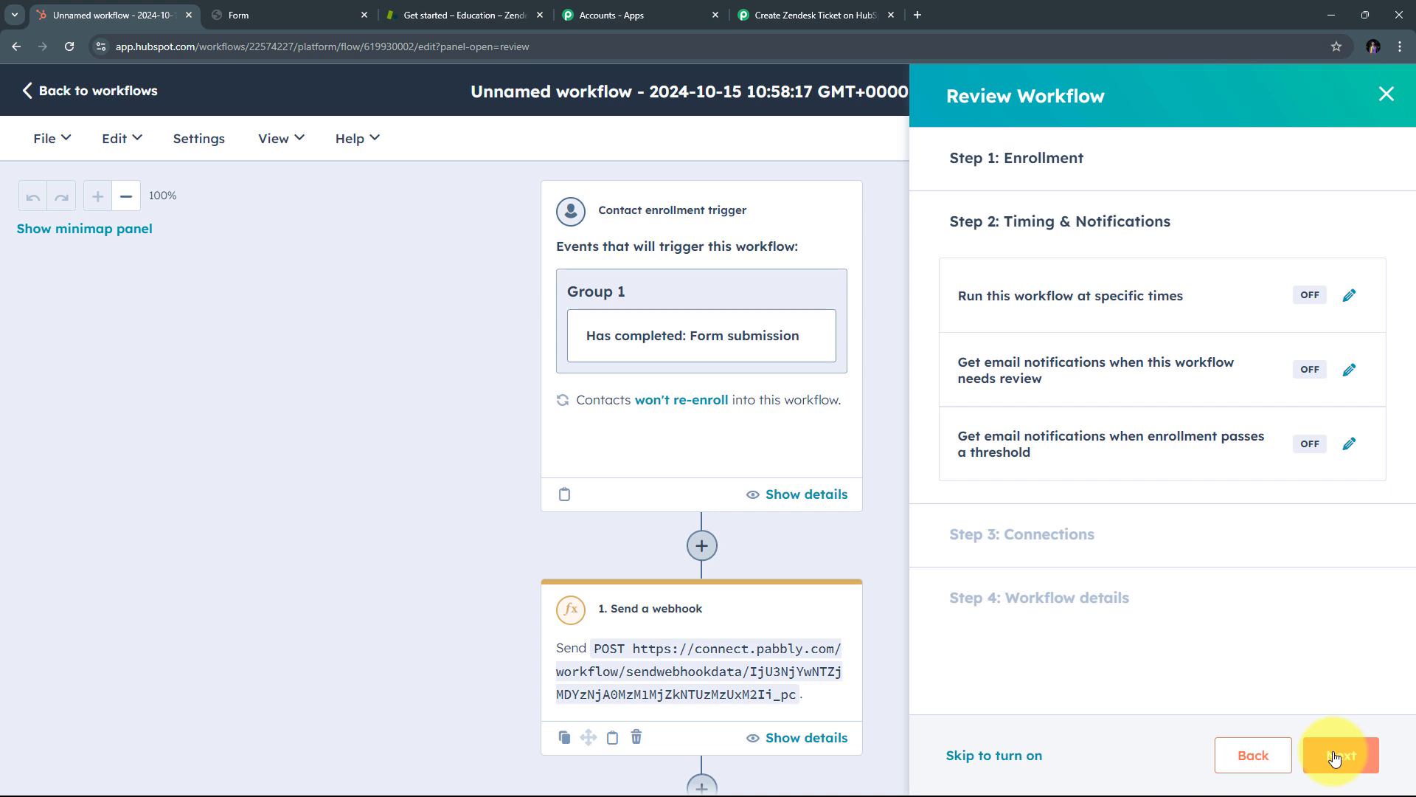
pyautogui.click(1336, 756)
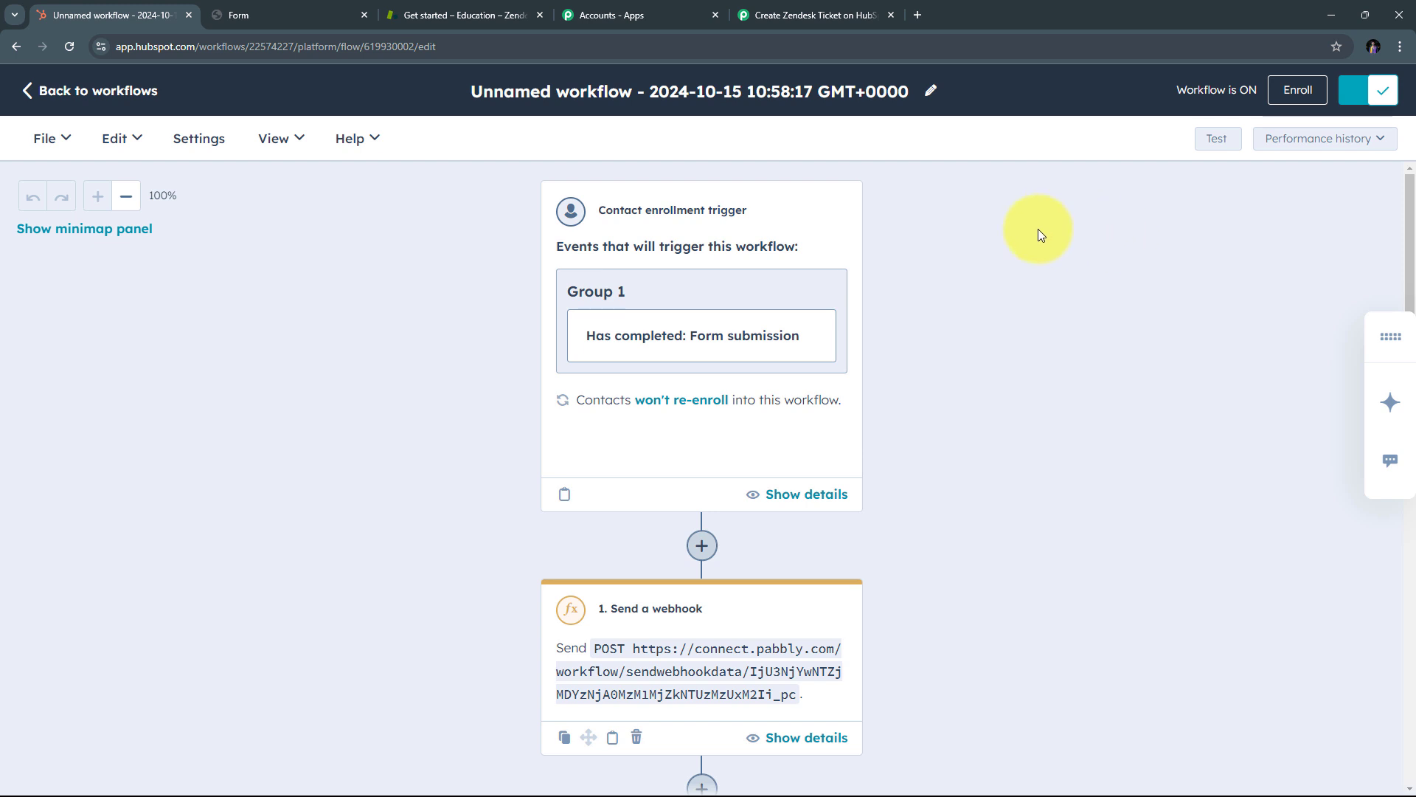
# Step: Confirm the HubSpot trigger is waiting for a webhook response, then bring up the Support Form
pyautogui.click(808, 16)
pyautogui.scroll(-5, 723, 340)
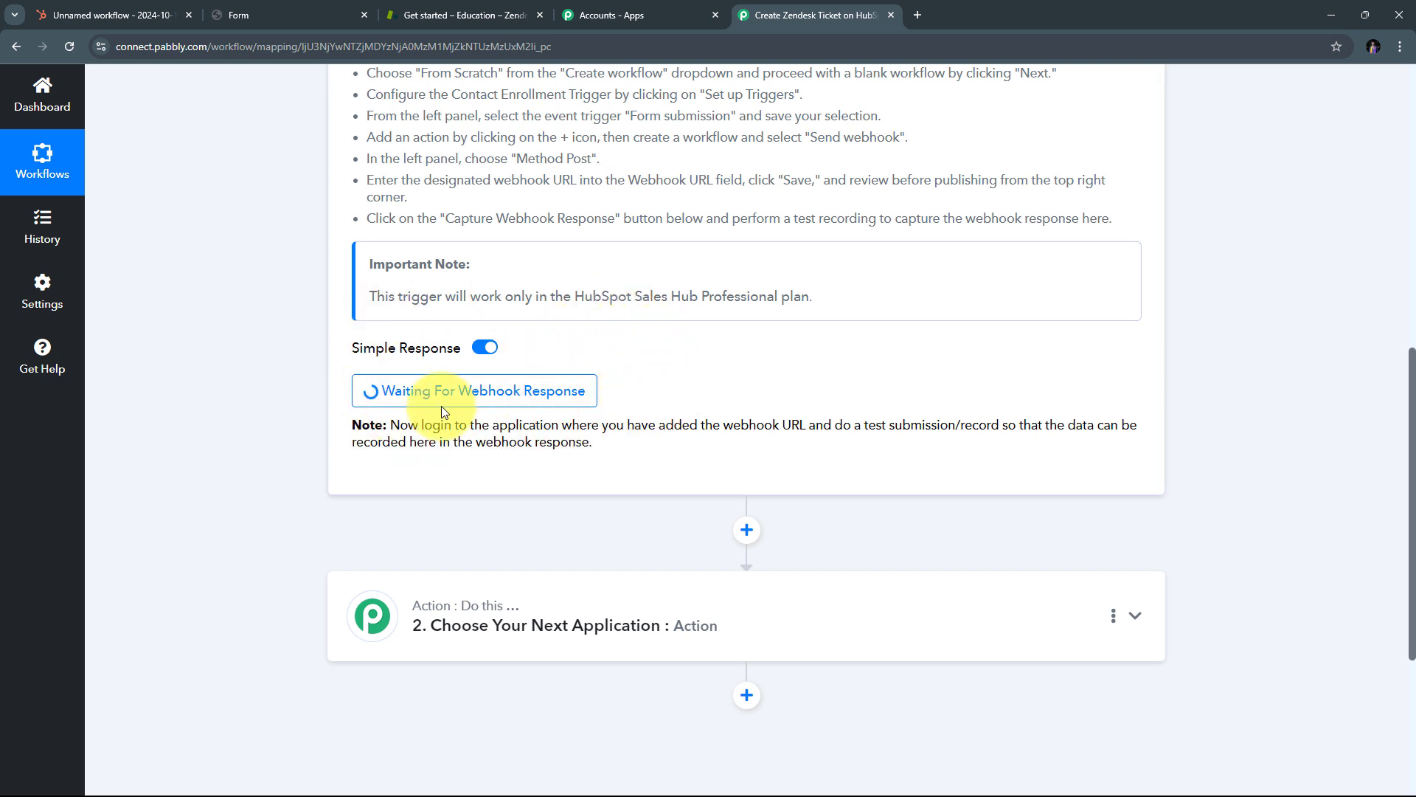
pyautogui.click(260, 13)
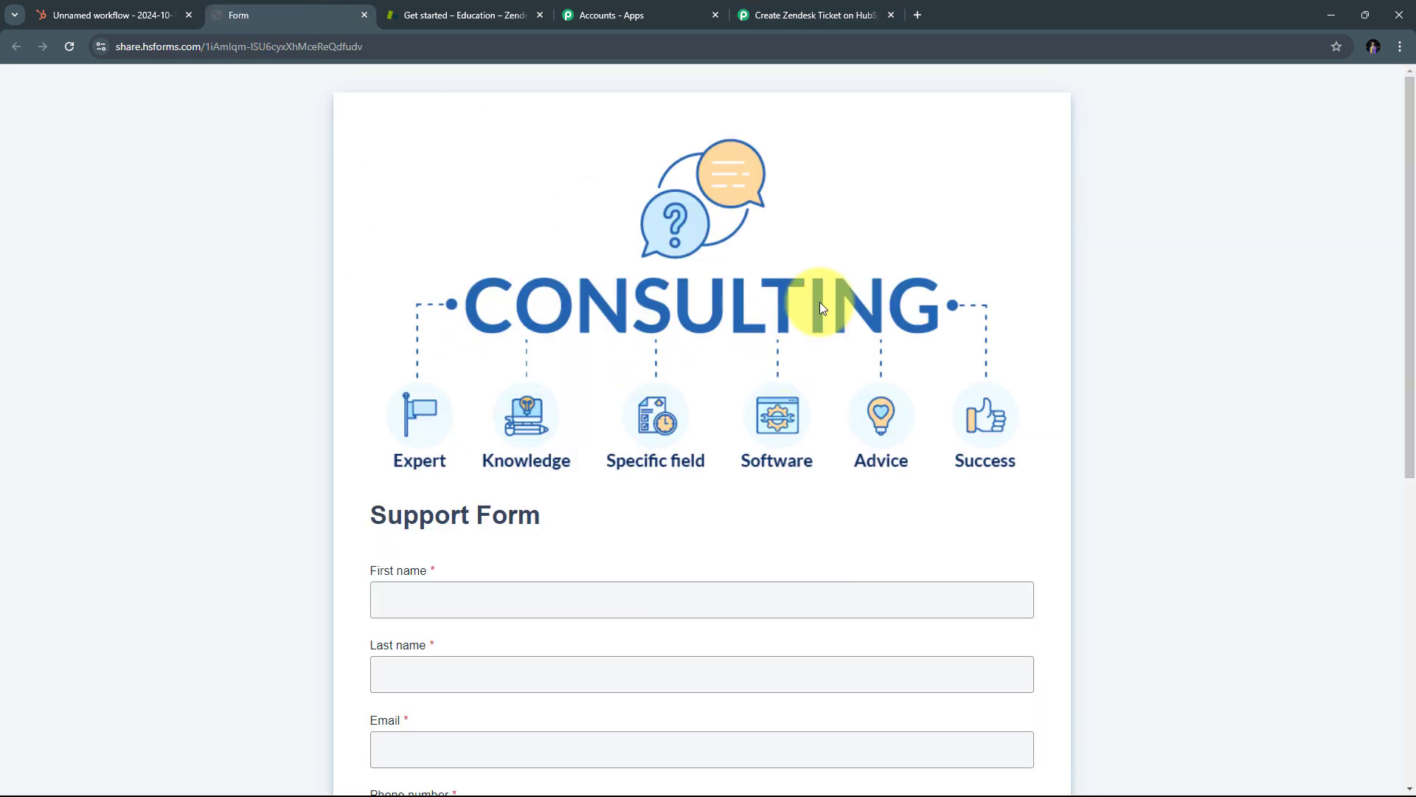
# Step: Enter the test contact's first name and e-mail address in the Support Form
pyautogui.scroll(-7, 820, 304)
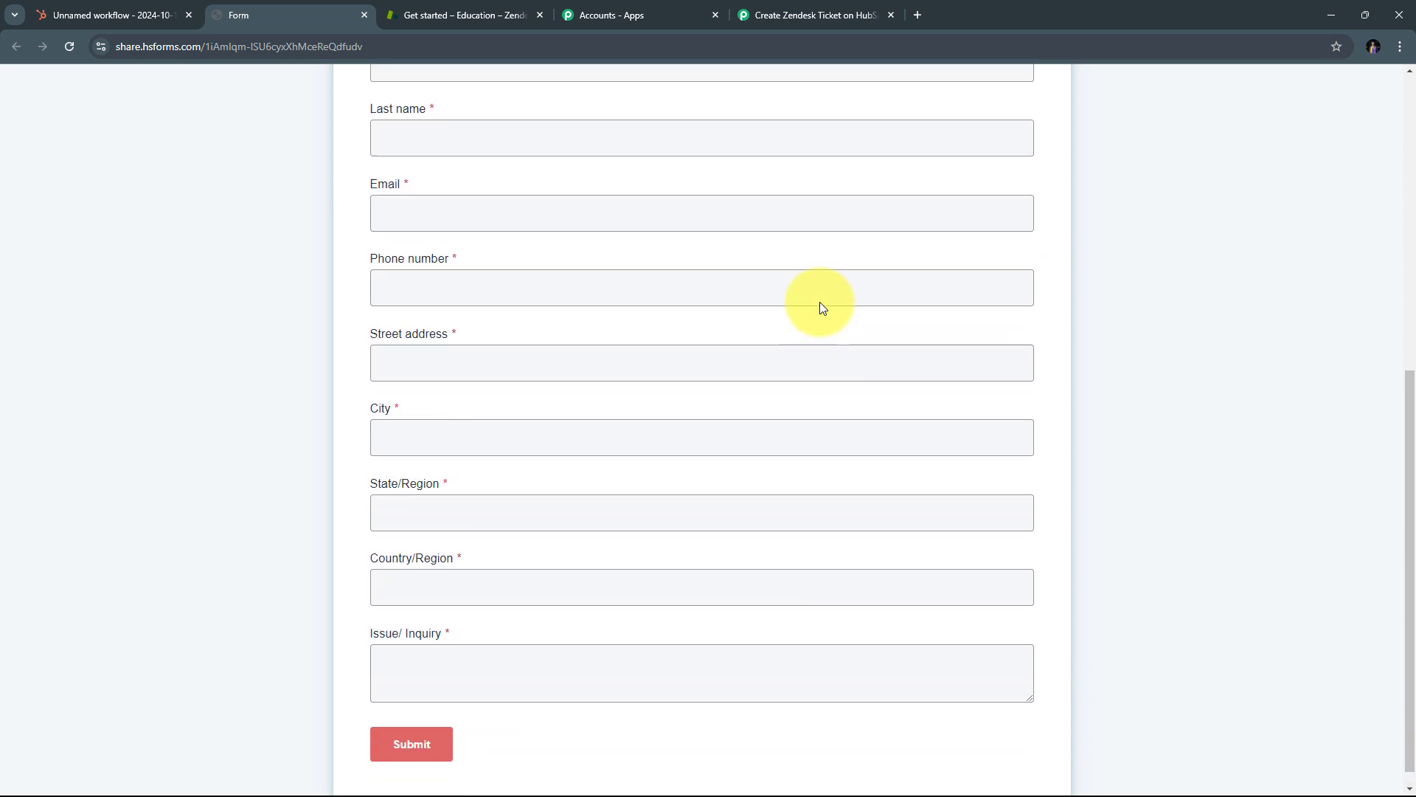
pyautogui.scroll(5, 823, 308)
pyautogui.scroll(-2, 823, 308)
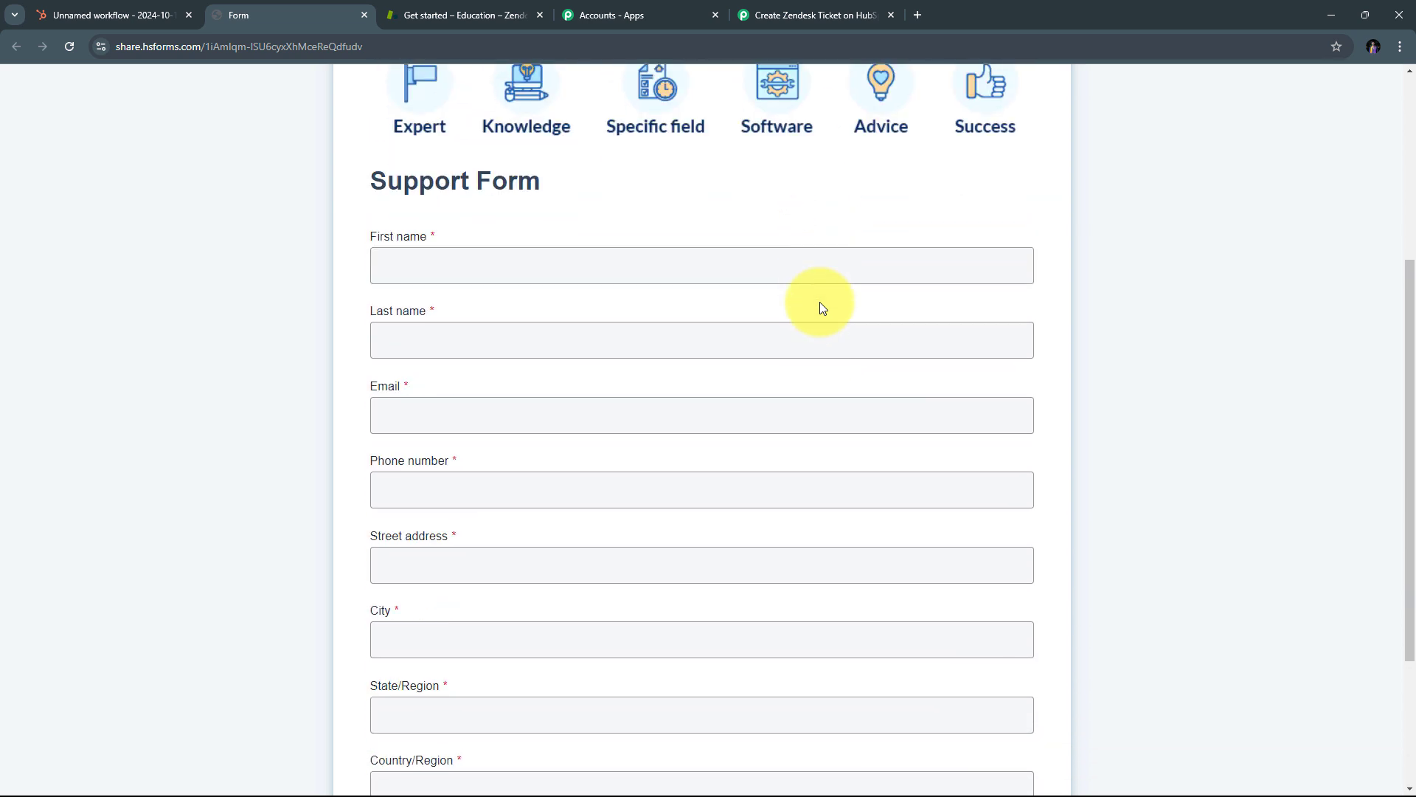
pyautogui.click(415, 266)
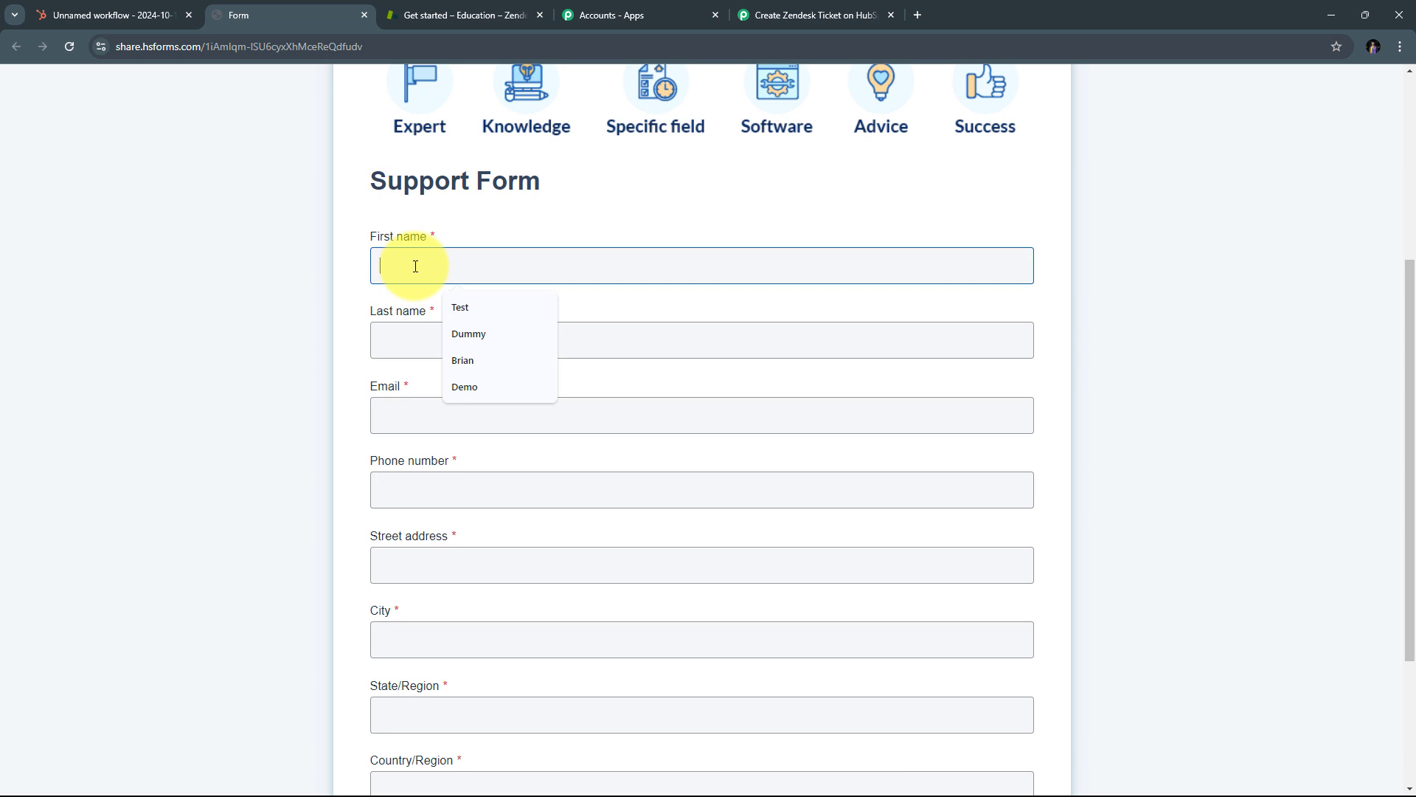
pyautogui.write('Micheal')
pyautogui.press('Tab')
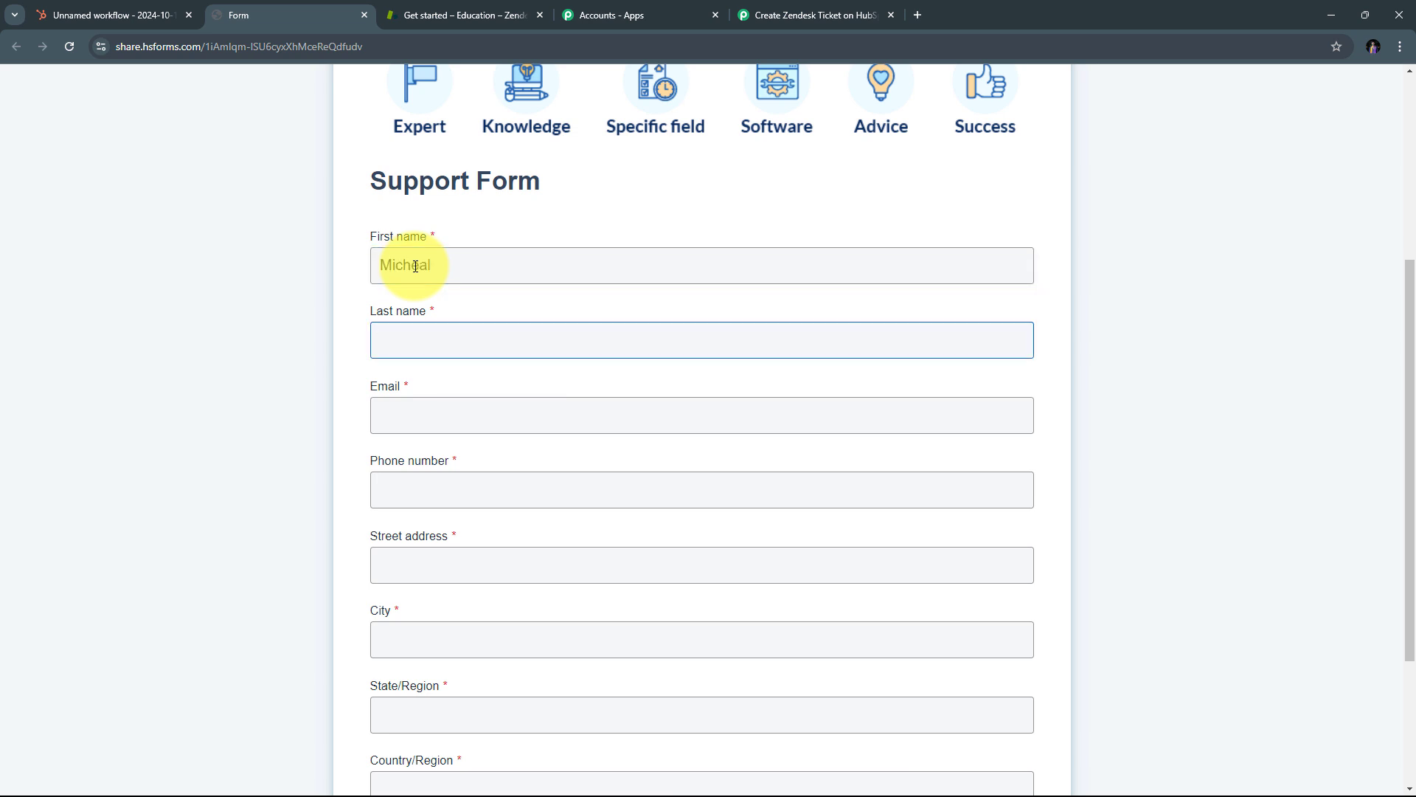
pyautogui.press('Tab')
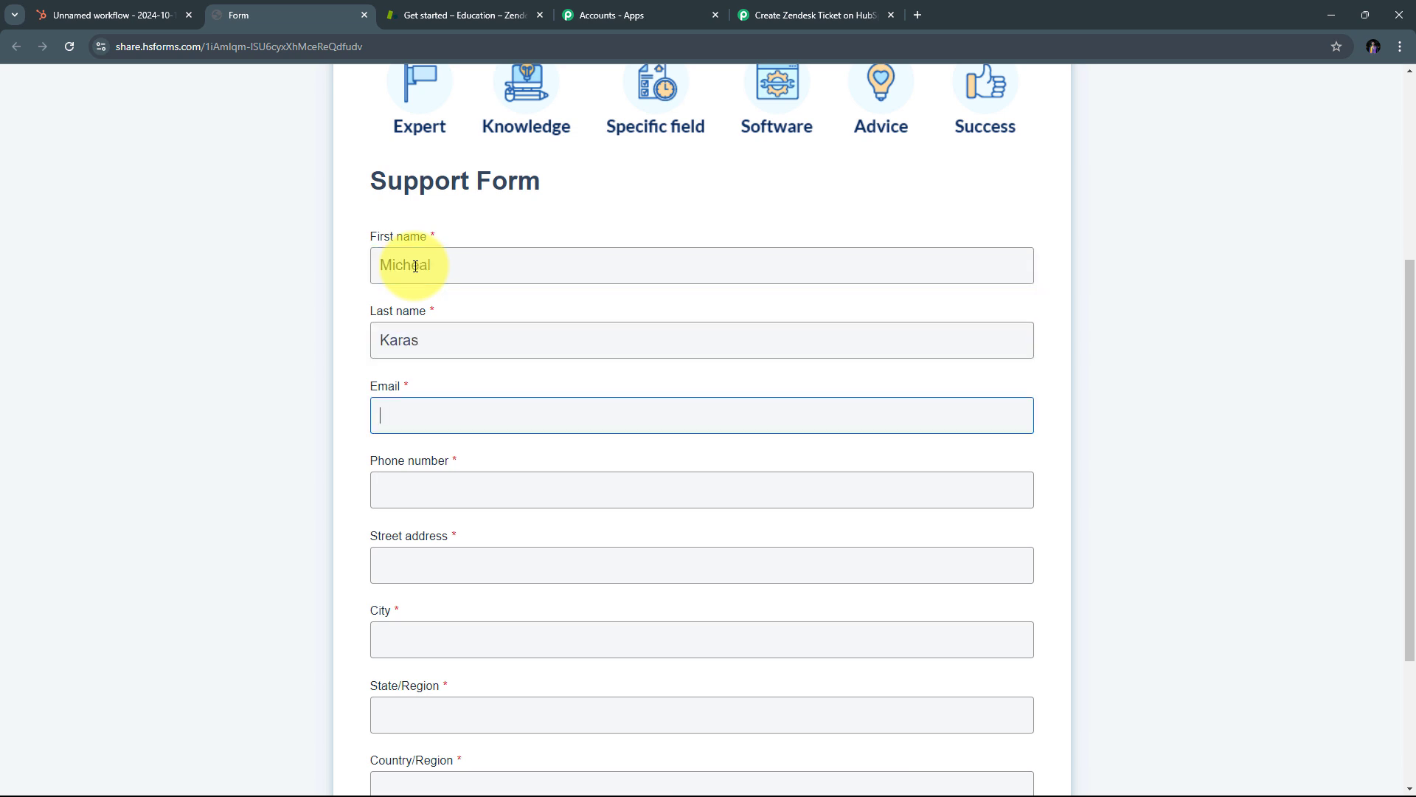
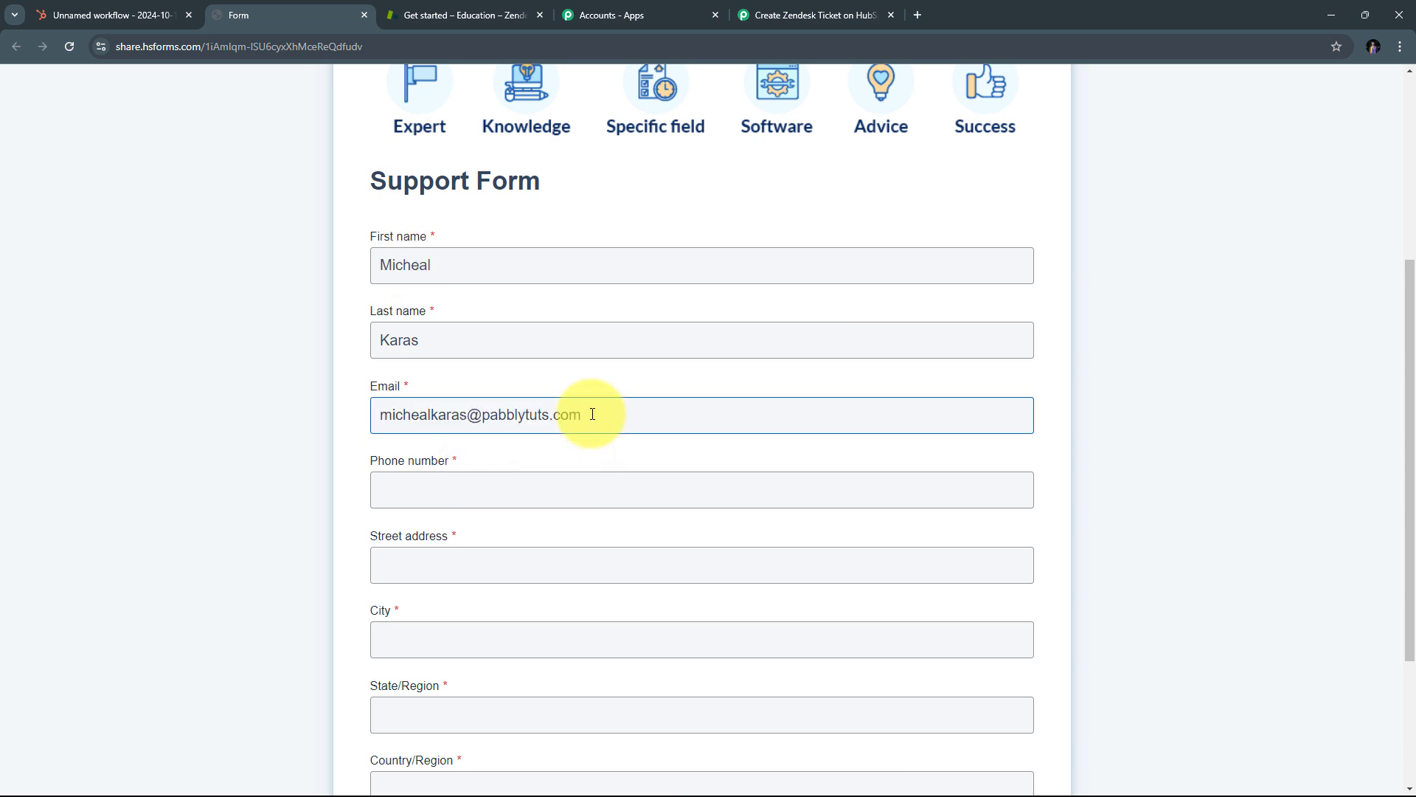
pyautogui.scroll(-1, 509, 388)
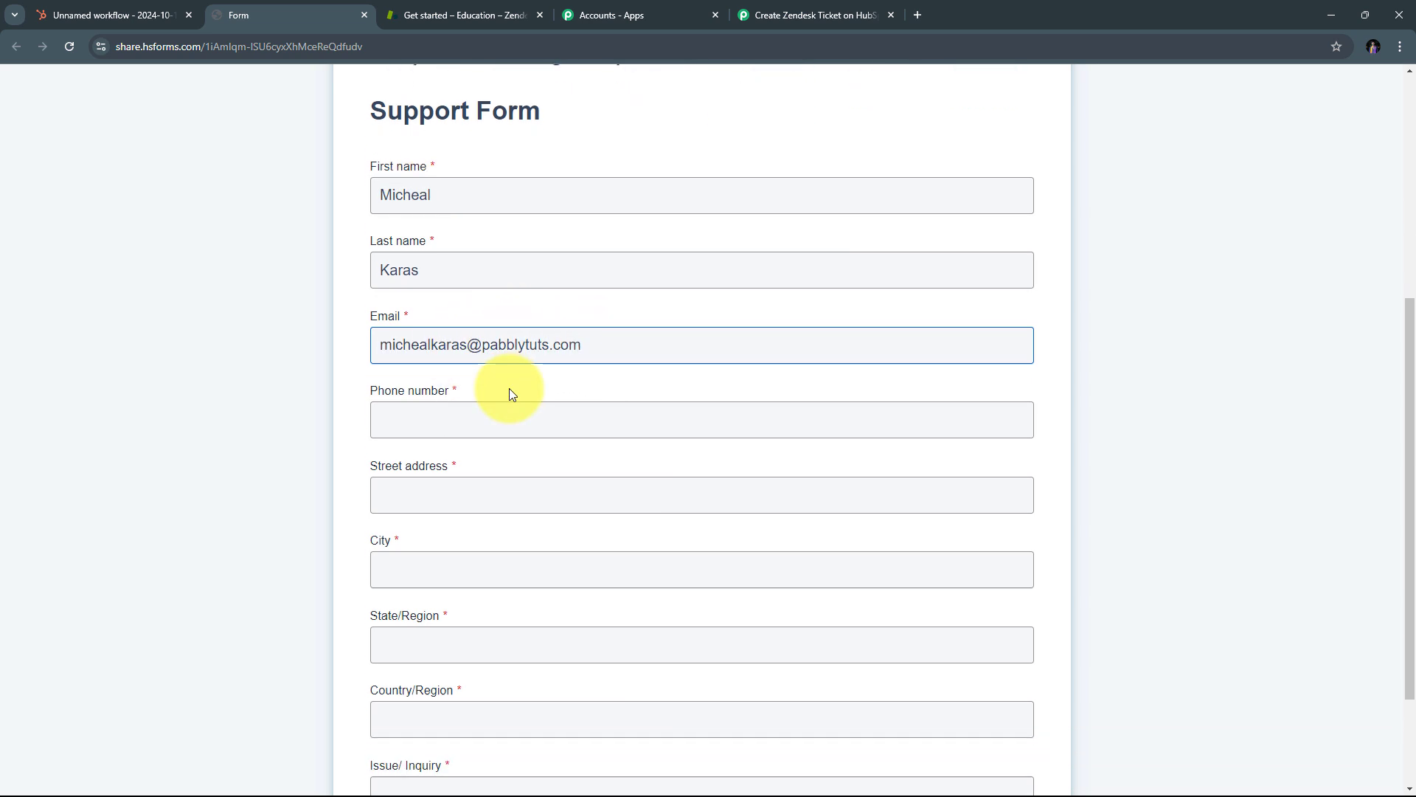
# Step: Fill in the contact's phone number, street address and city
pyautogui.click(456, 429)
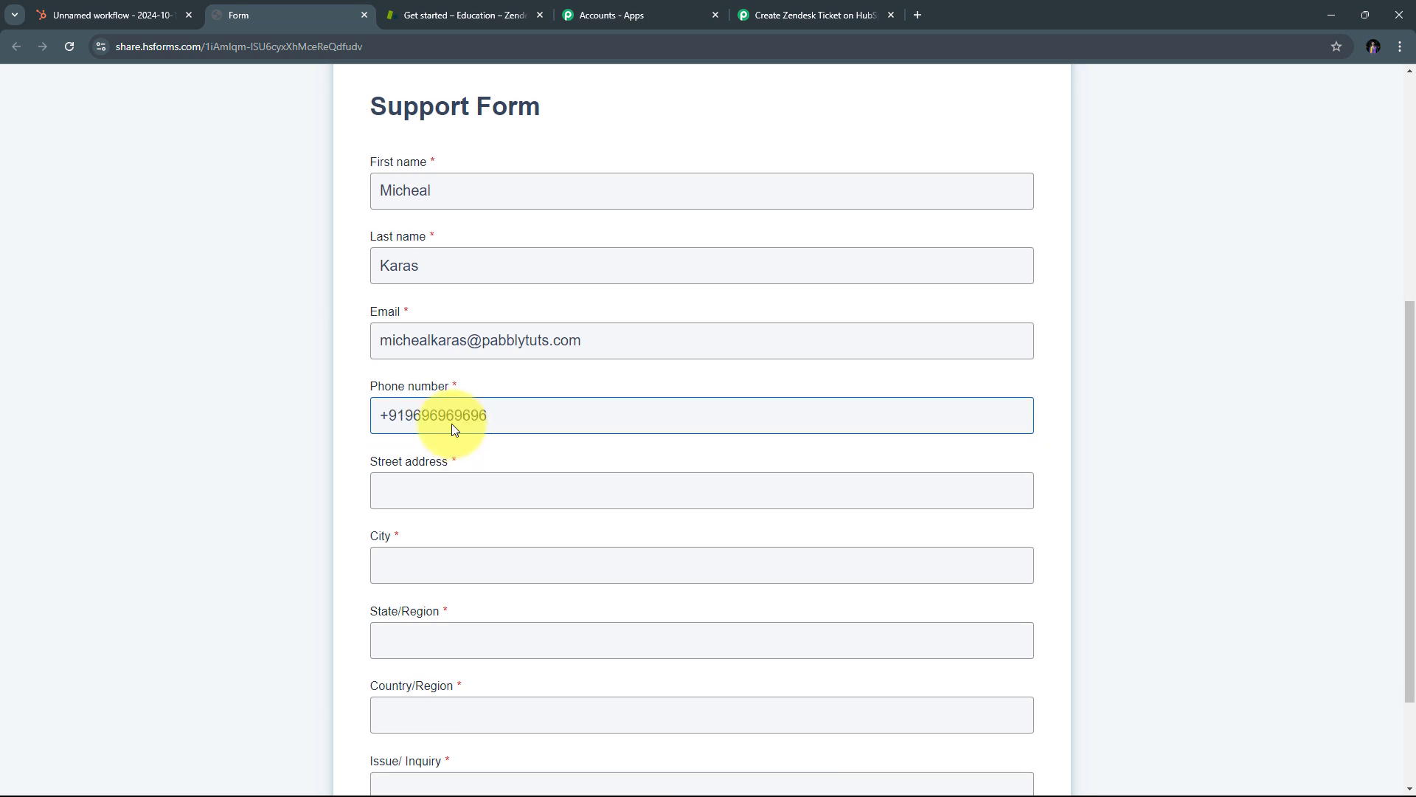
pyautogui.scroll(-2, 443, 405)
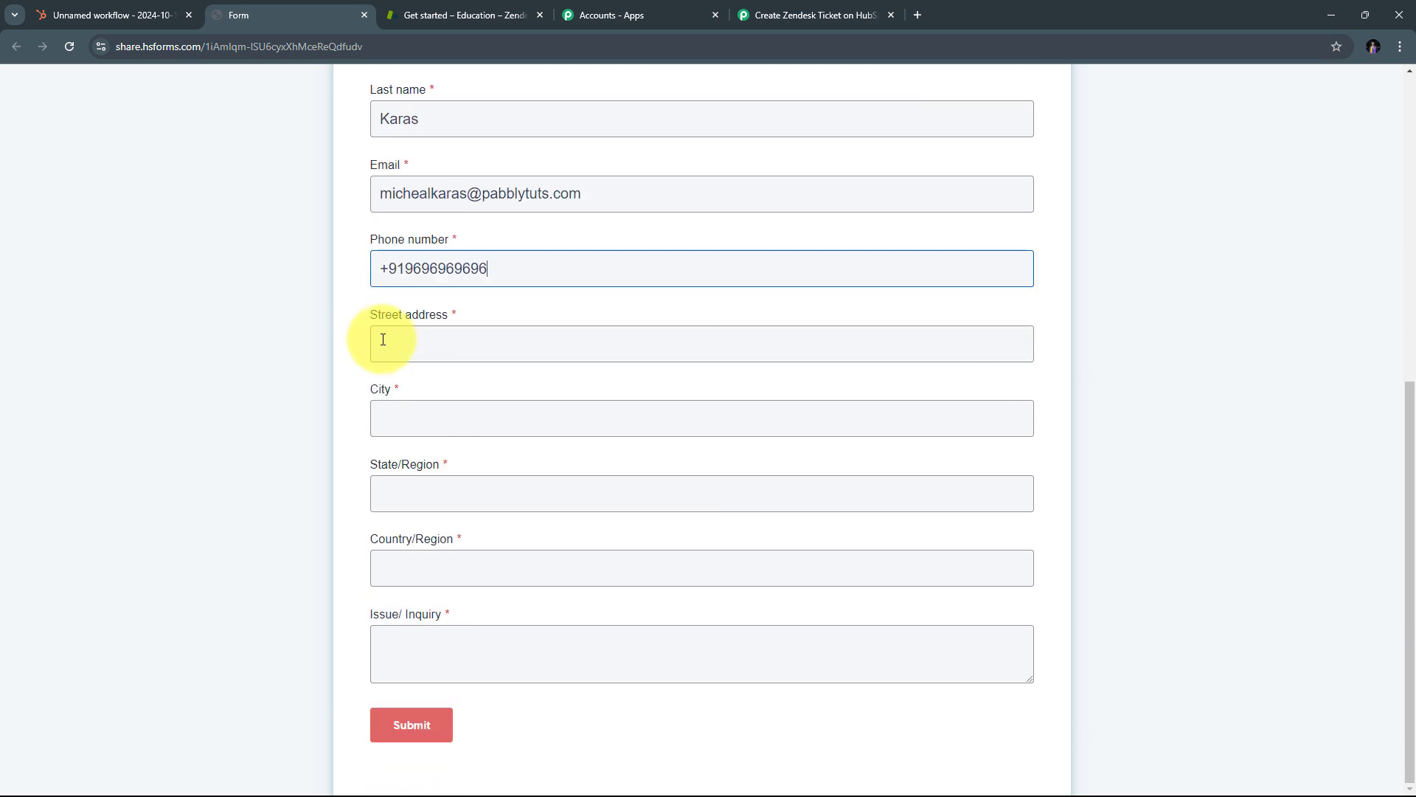
pyautogui.click(411, 346)
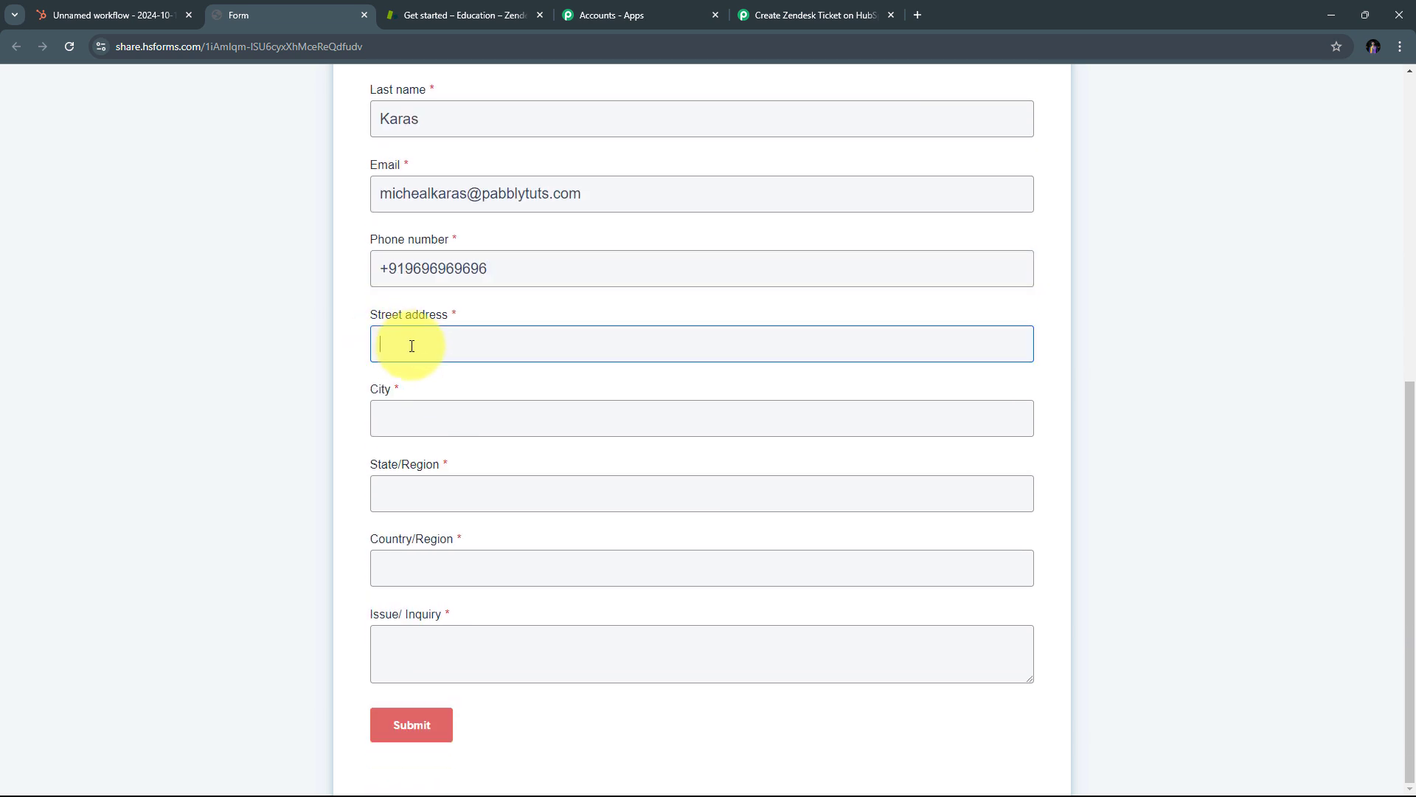
pyautogui.write('ABC Apartment')
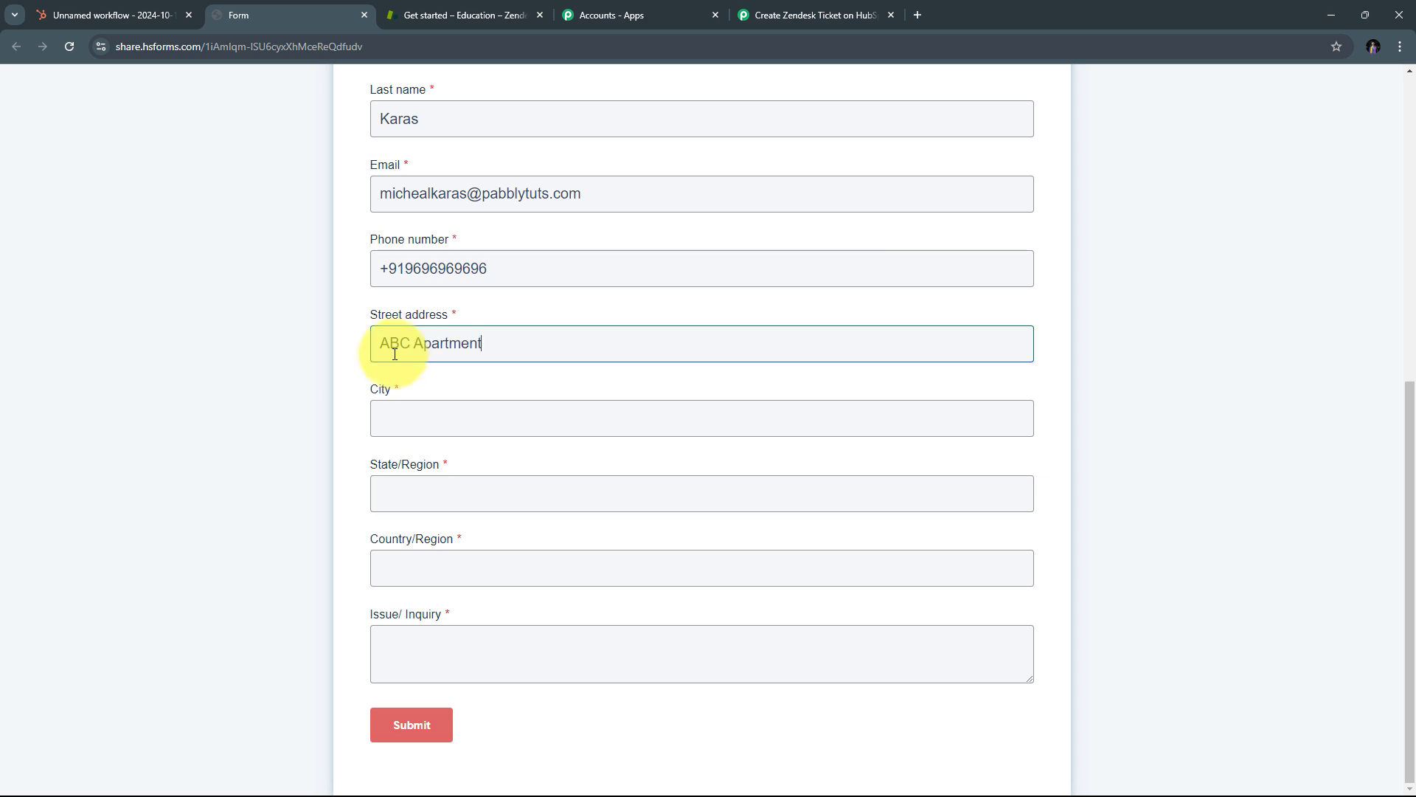
pyautogui.click(409, 417)
pyautogui.write('Bhopal')
pyautogui.press('Tab')
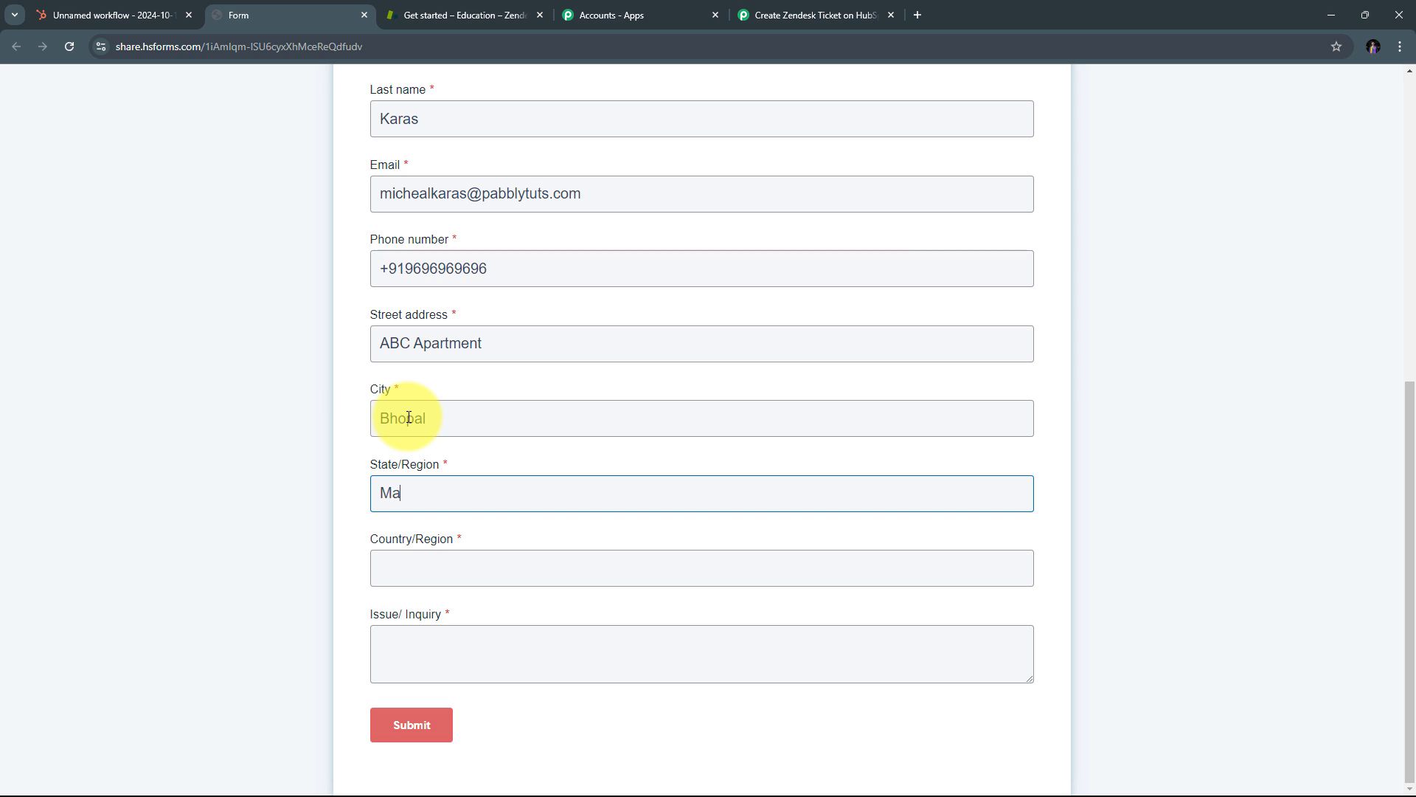
pyautogui.press('Tab')
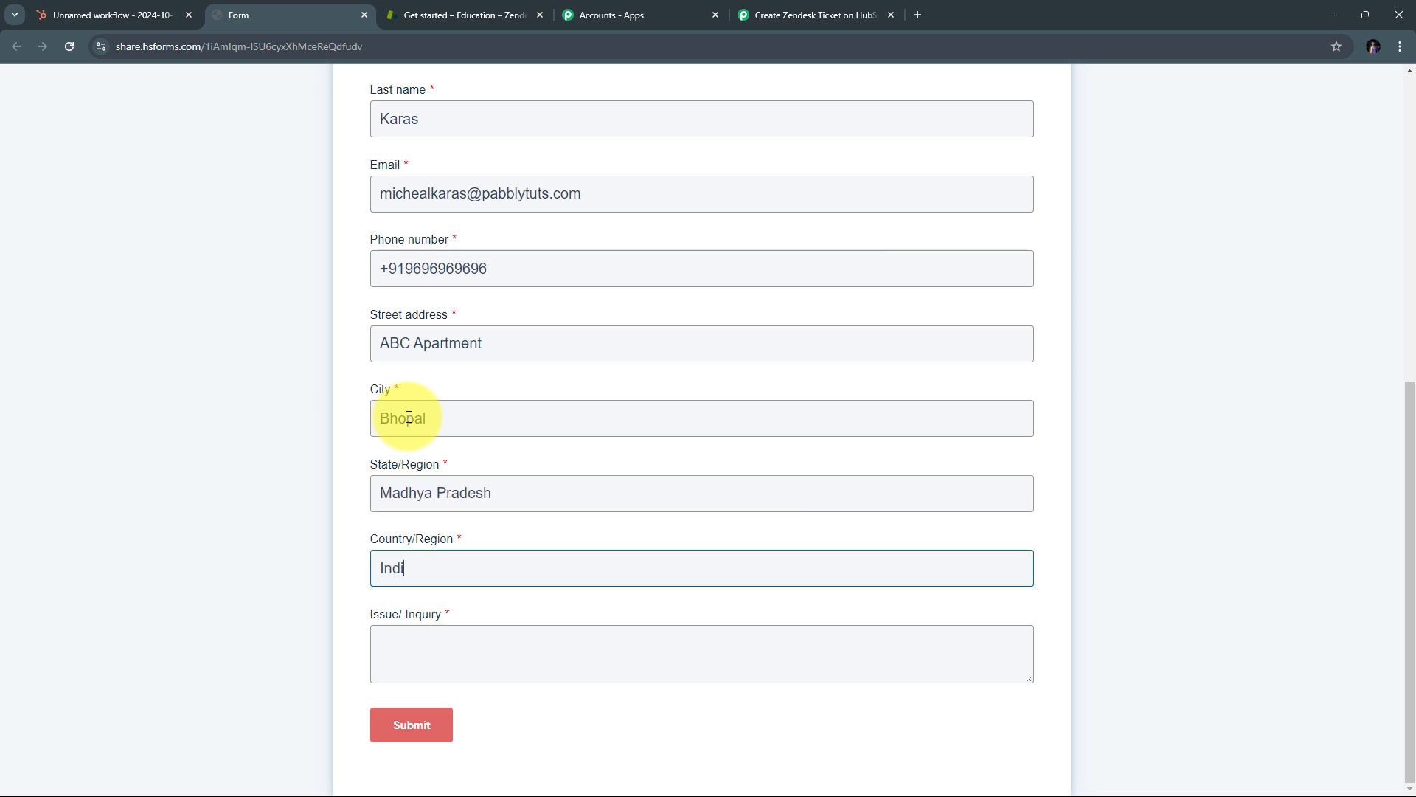
# Step: Paste the sign-up issue description into Issue/Inquiry and submit the form
pyautogui.click(410, 658)
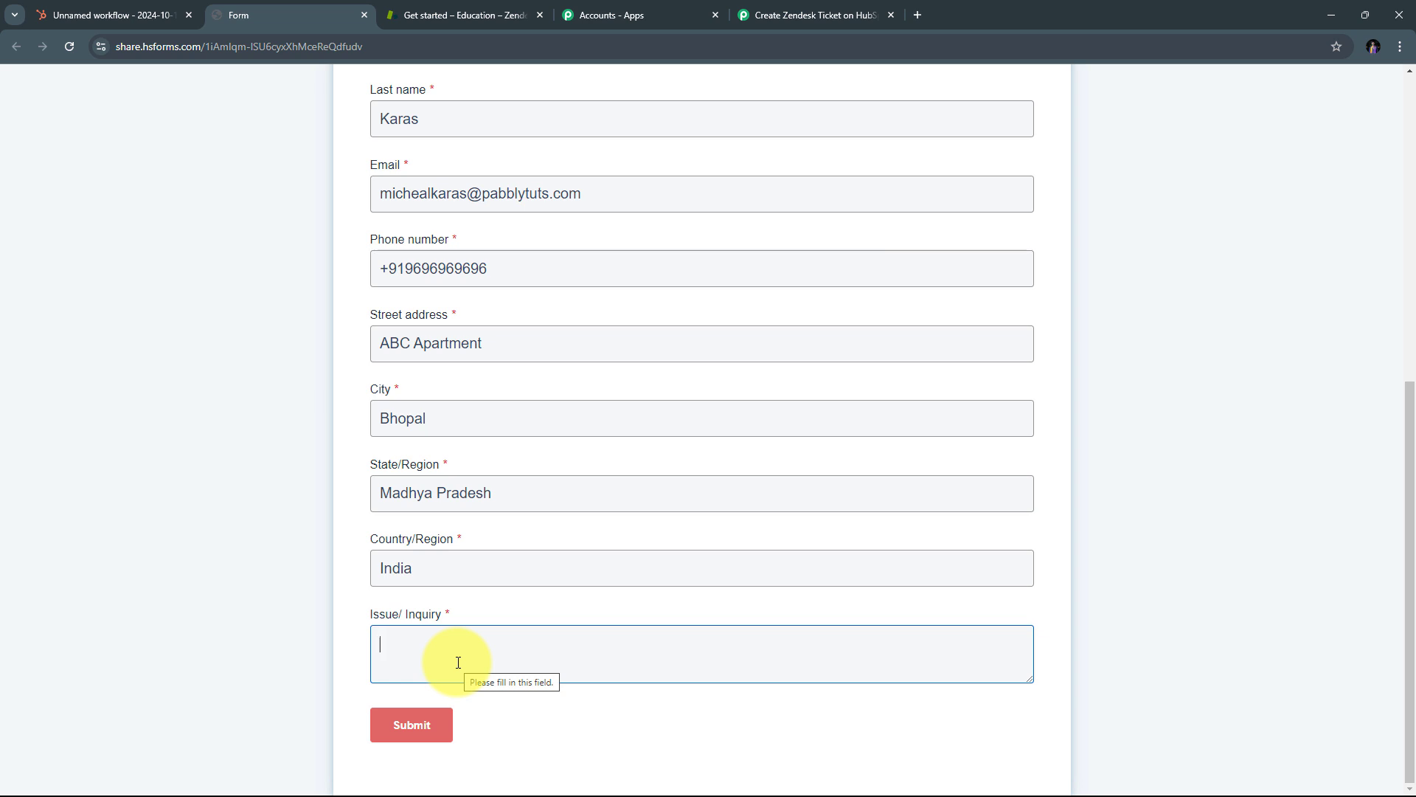
pyautogui.write('From the landing page i am unable to sign up')
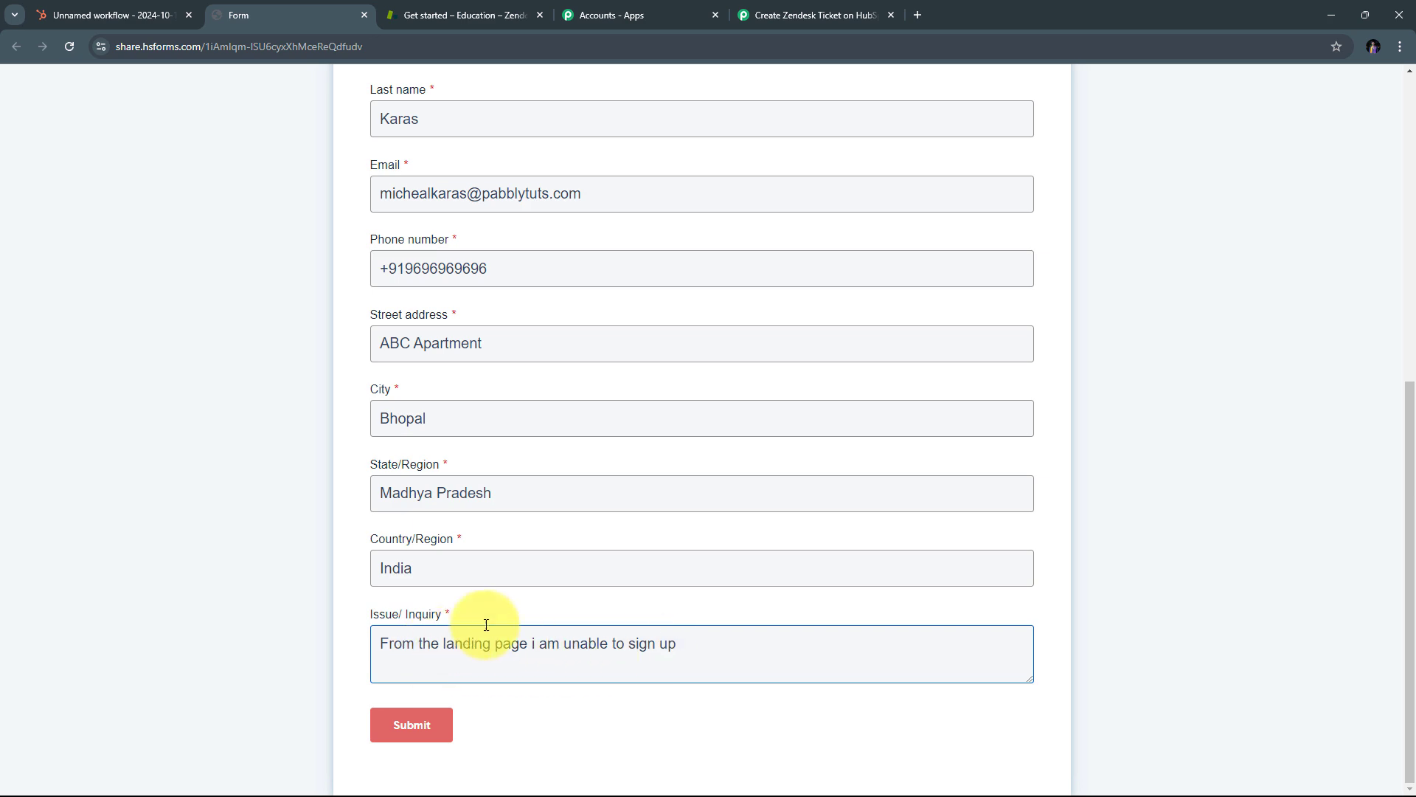
pyautogui.scroll(4, 486, 625)
pyautogui.scroll(-4, 490, 623)
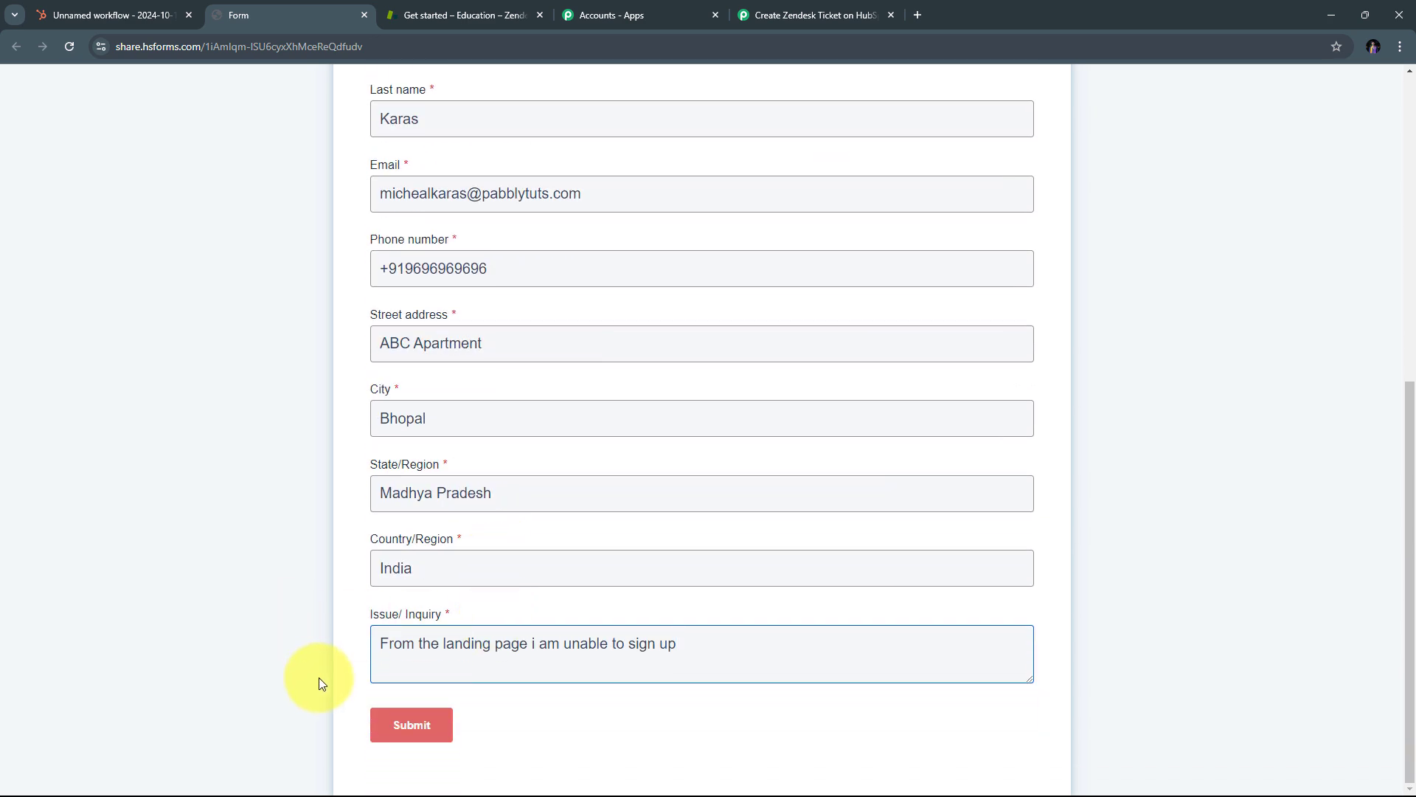
pyautogui.click(402, 726)
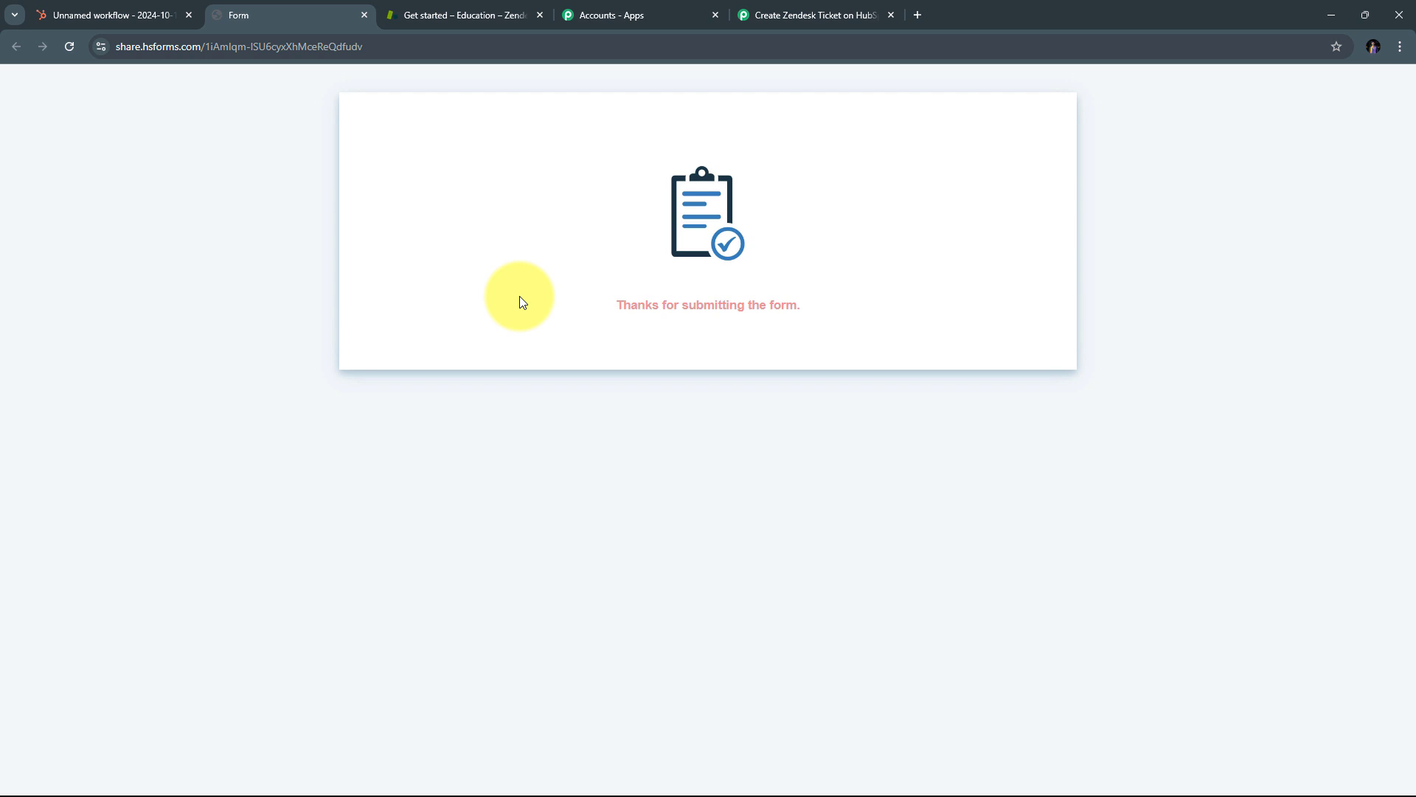
# Step: Return to the workflow and view the captured webhook response, enlarging the issue text
pyautogui.click(763, 15)
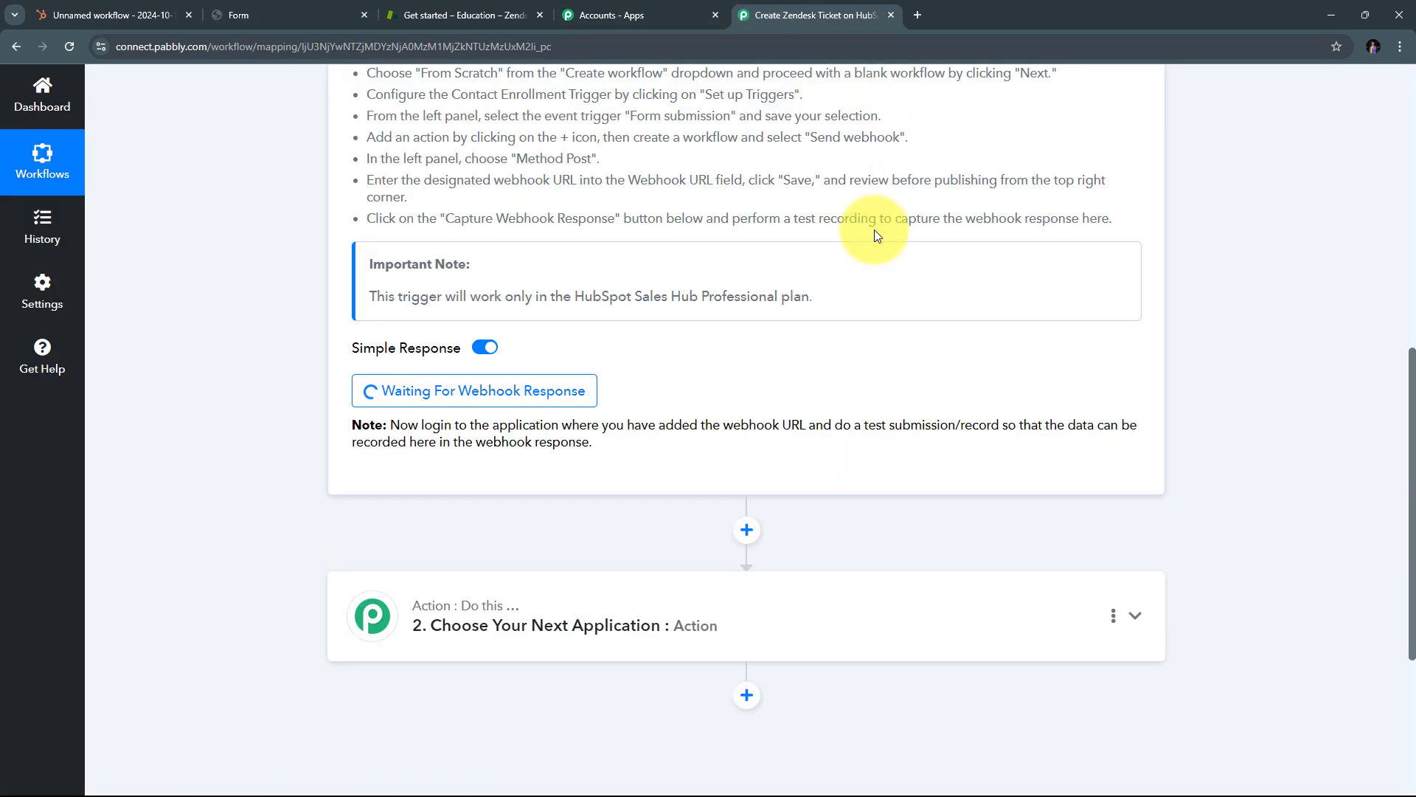
pyautogui.scroll(-3, 1217, 274)
pyautogui.scroll(-2, 1218, 274)
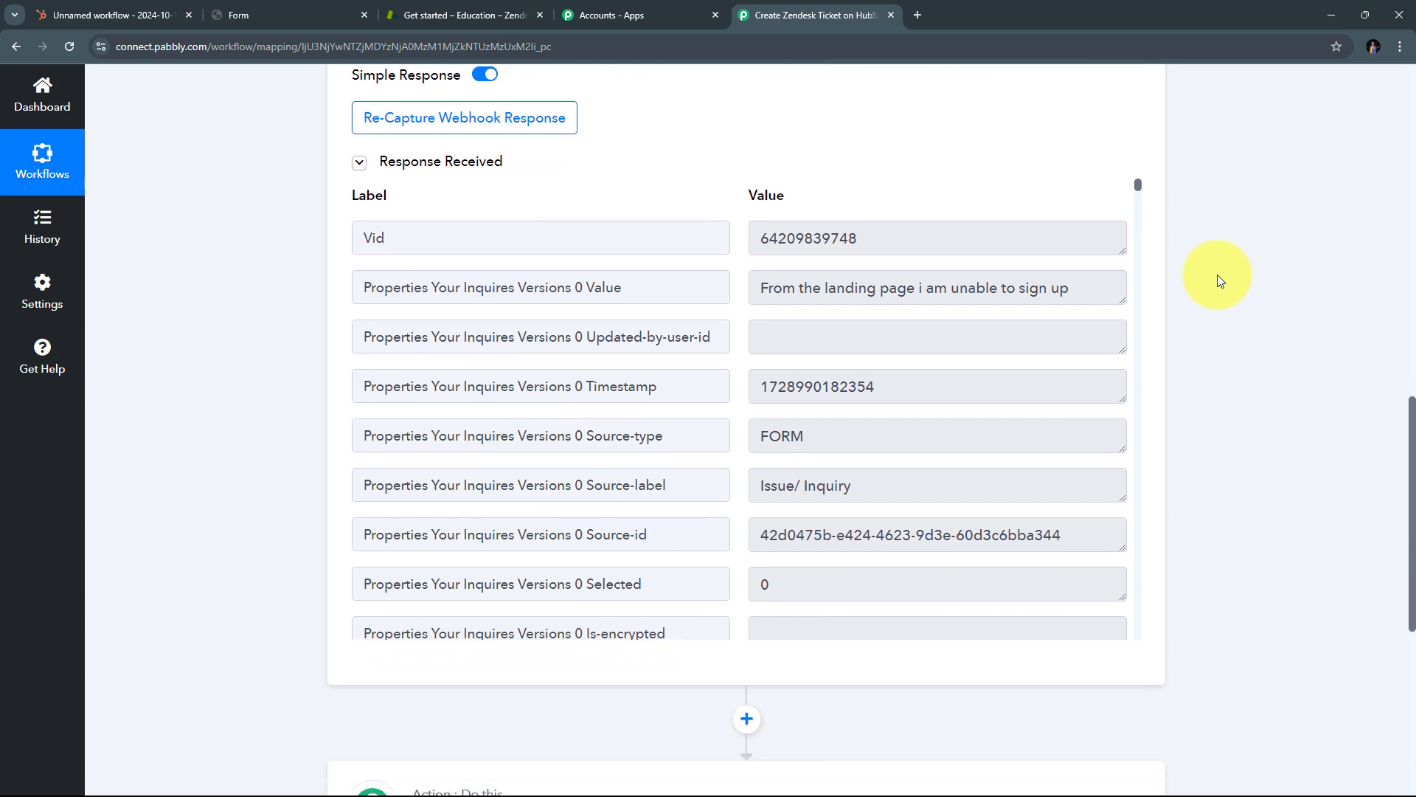
pyautogui.click(938, 288)
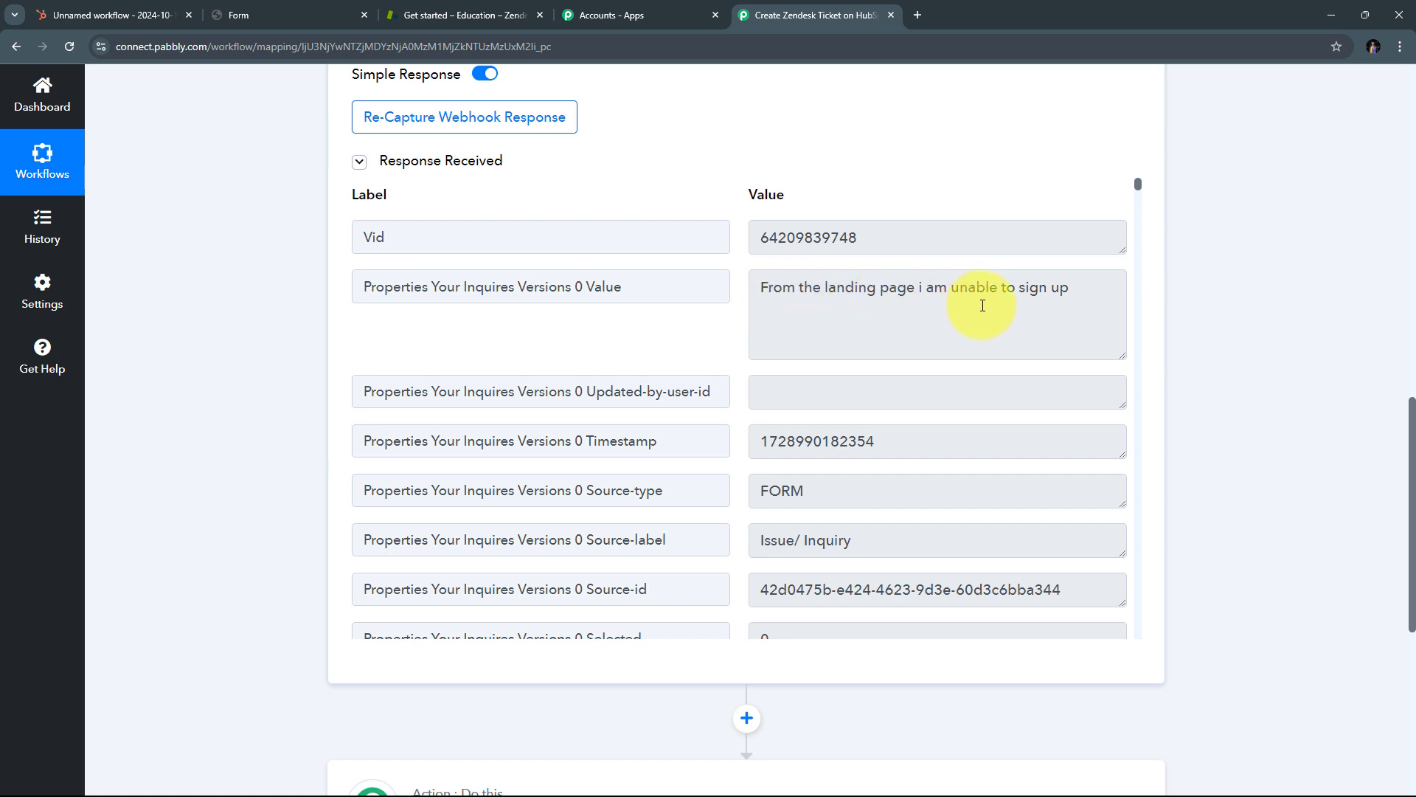
pyautogui.scroll(-5, 1050, 299)
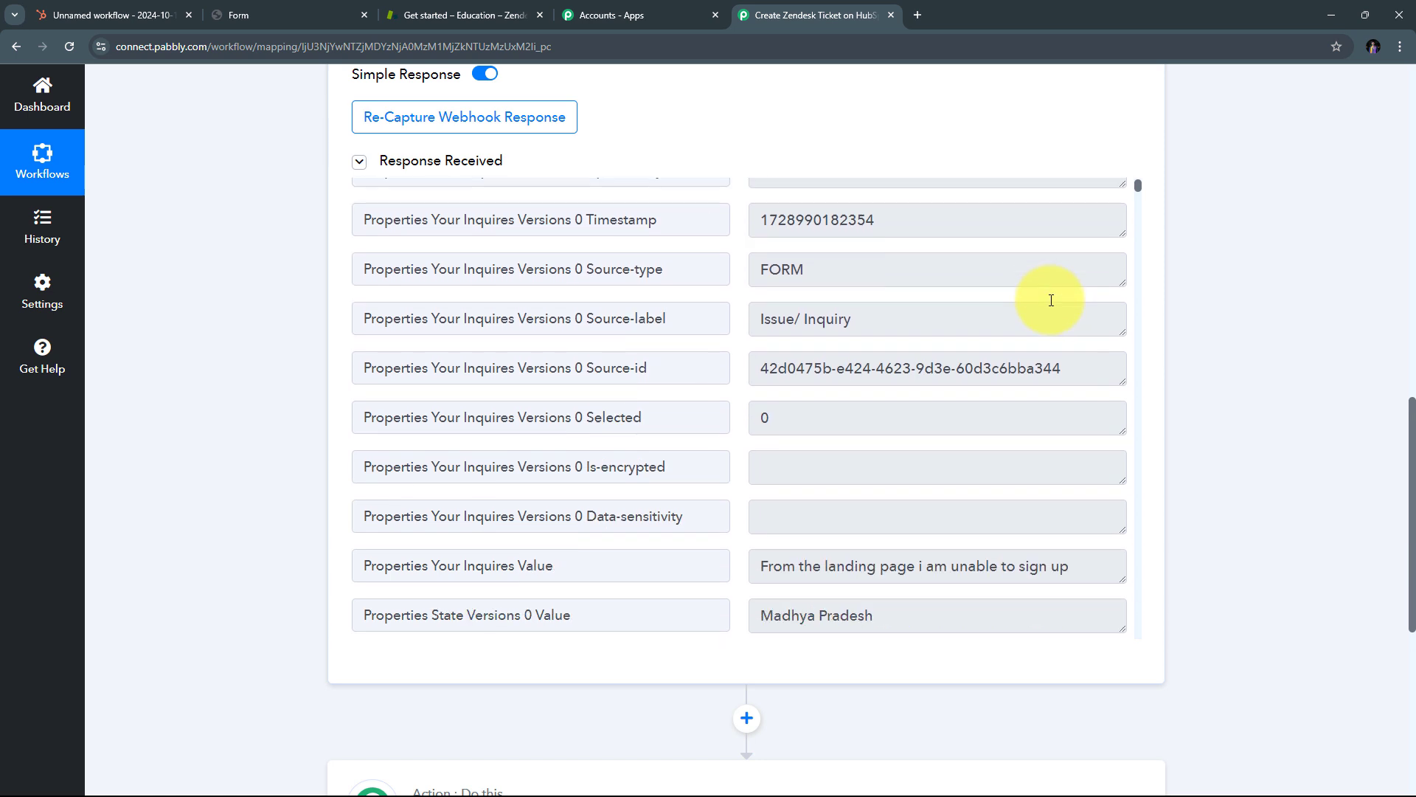
pyautogui.scroll(-2, 1051, 300)
pyautogui.moveTo(932, 325); pyautogui.dragTo(769, 325)
pyautogui.scroll(-15, 872, 325)
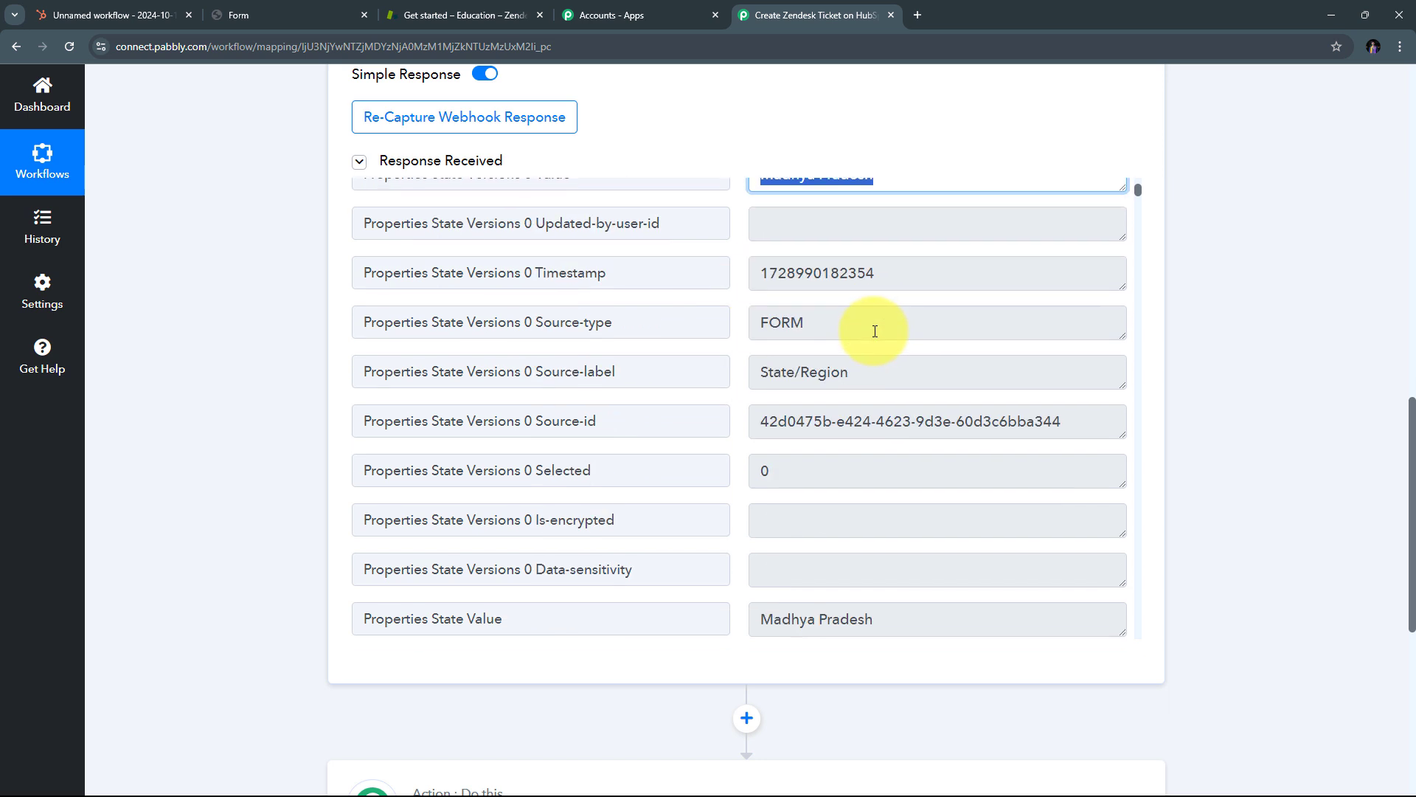
pyautogui.moveTo(914, 334); pyautogui.dragTo(711, 329)
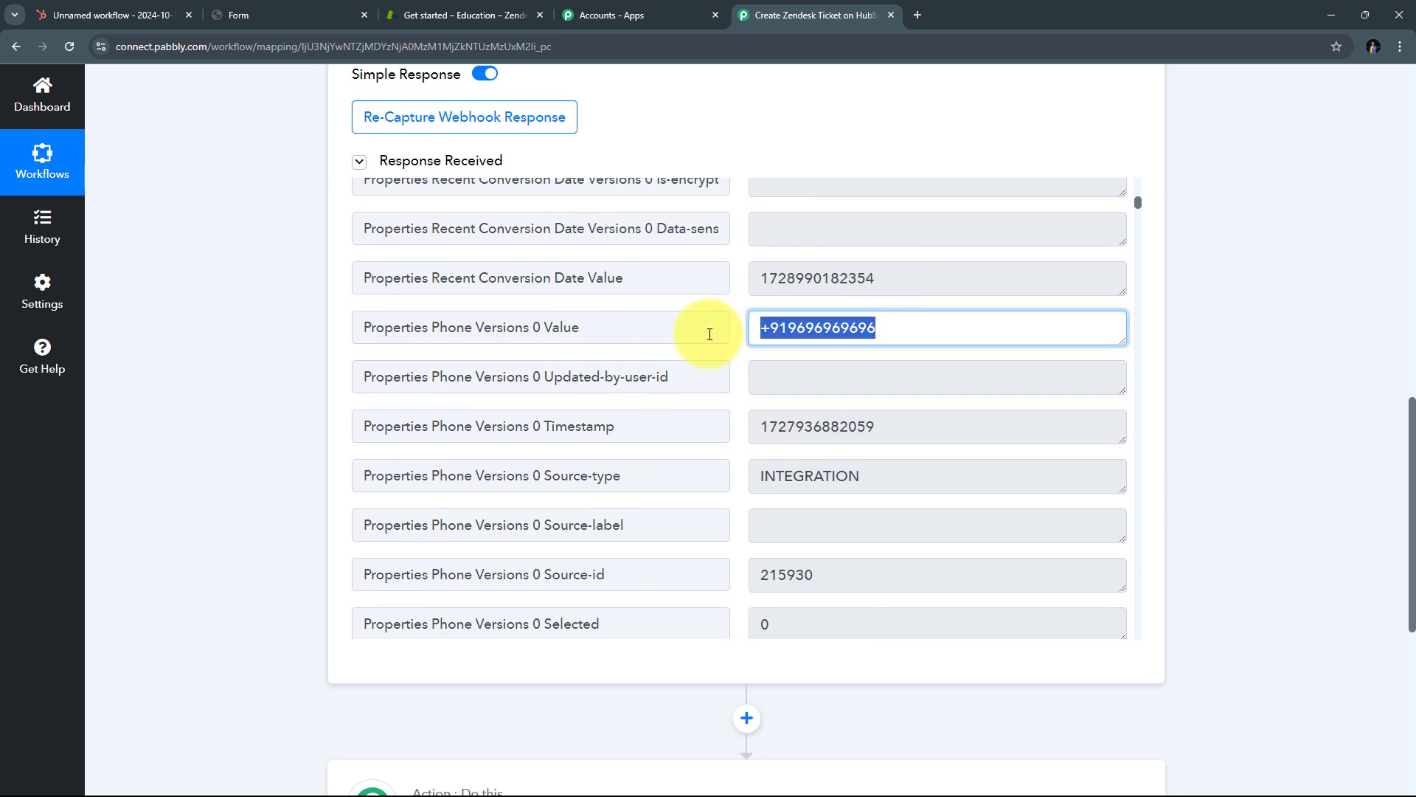
pyautogui.scroll(-2, 835, 355)
pyautogui.scroll(-12, 834, 351)
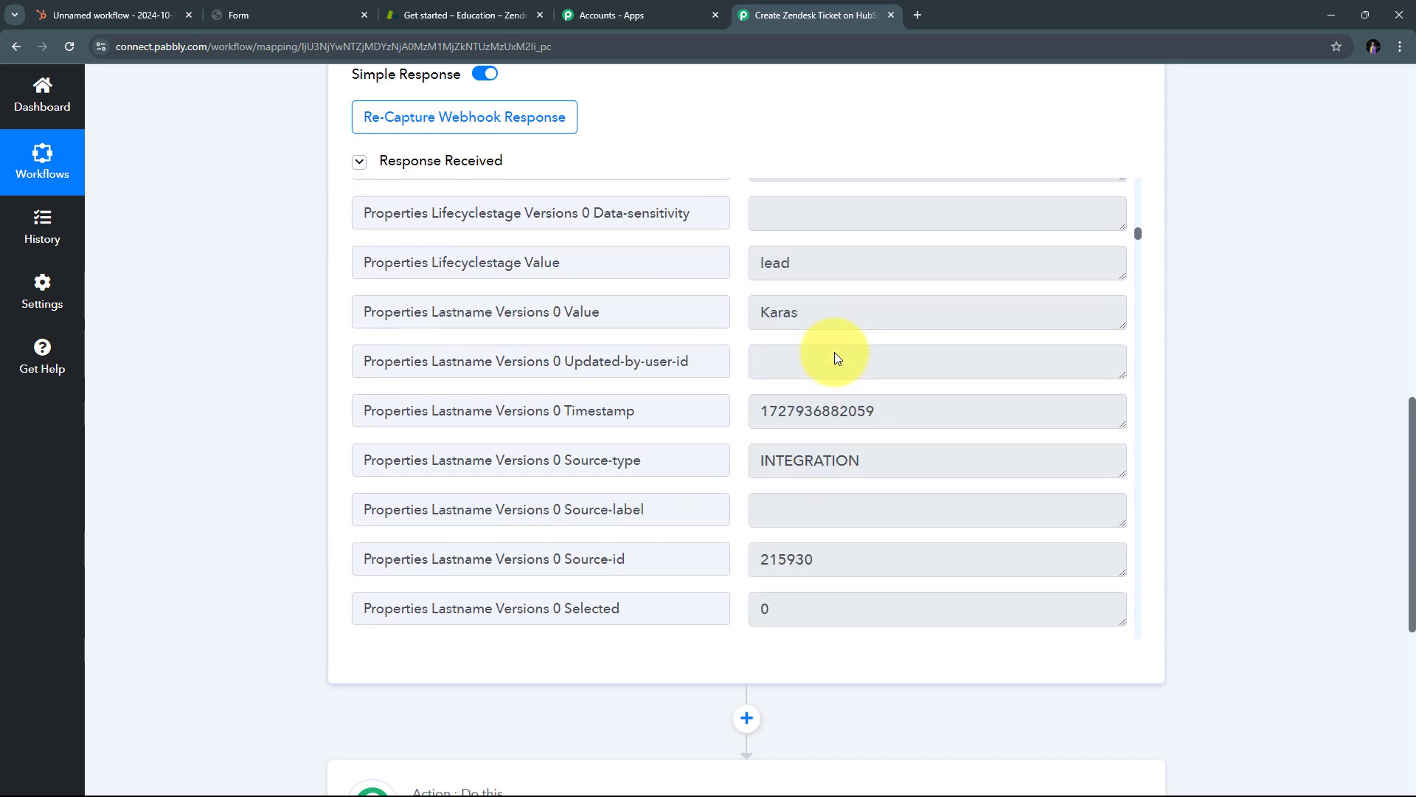
pyautogui.scroll(1, 818, 305)
# Step: Review the remaining Response Received values, including the country India
pyautogui.moveTo(819, 305); pyautogui.dragTo(724, 294)
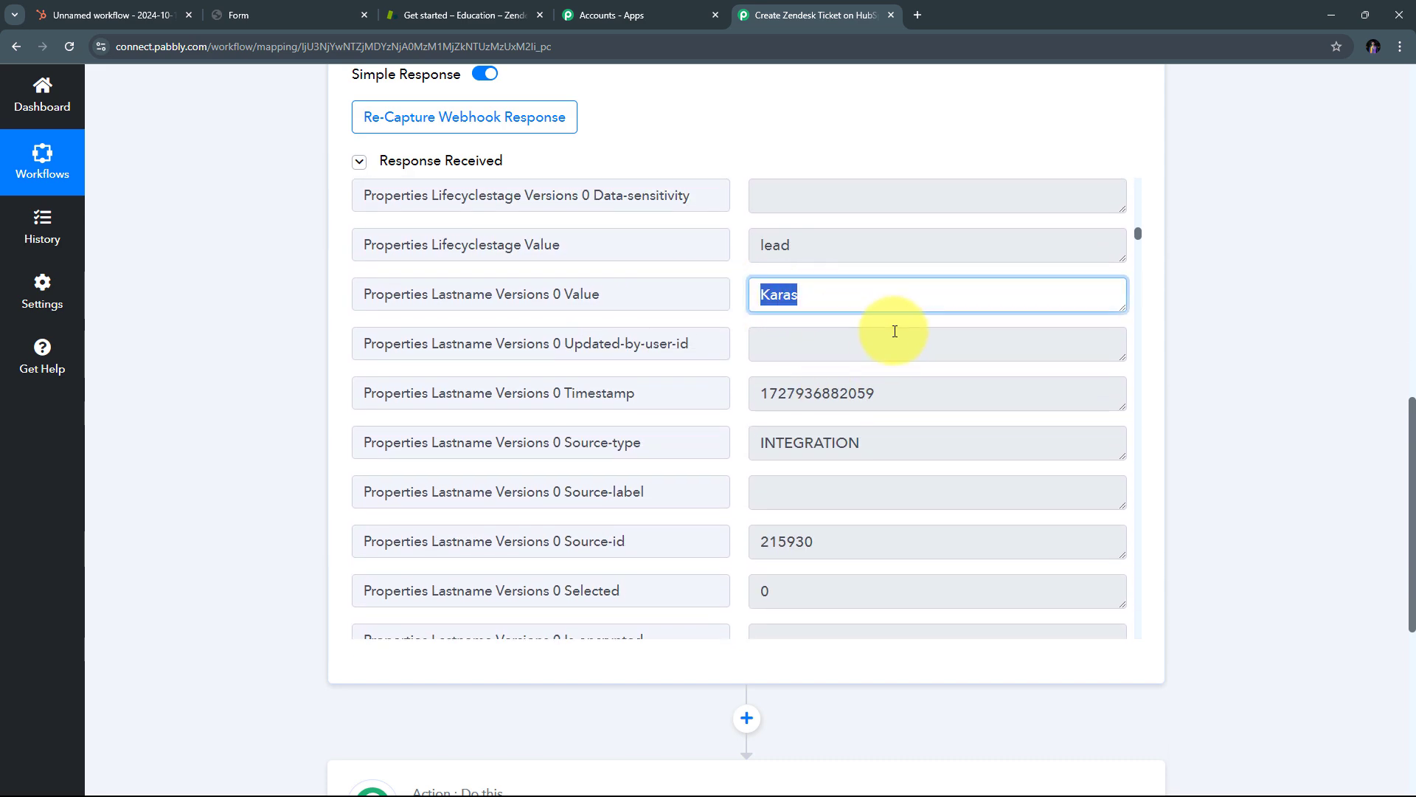
pyautogui.scroll(-15, 847, 319)
pyautogui.scroll(1, 902, 506)
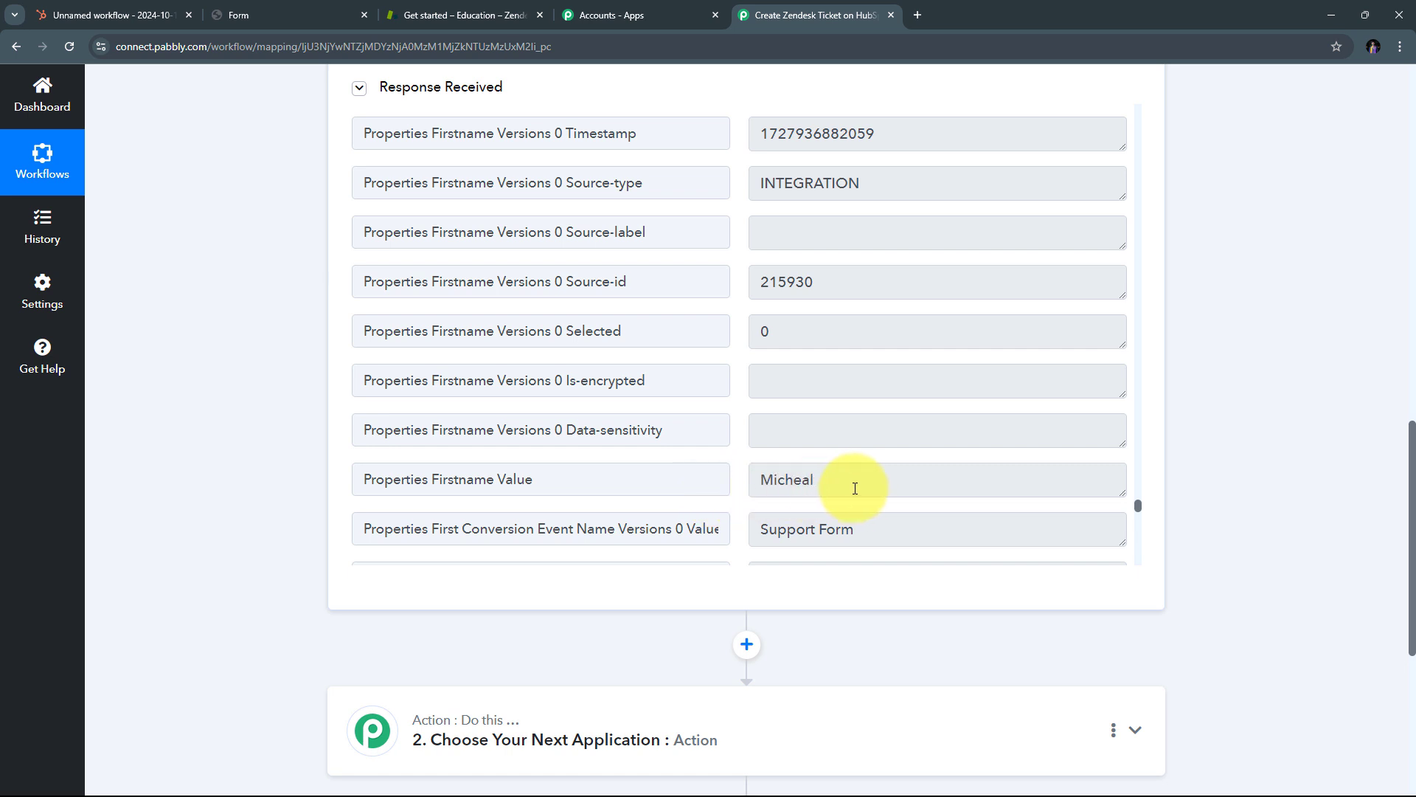
pyautogui.moveTo(853, 490); pyautogui.dragTo(724, 478)
pyautogui.scroll(-15, 827, 441)
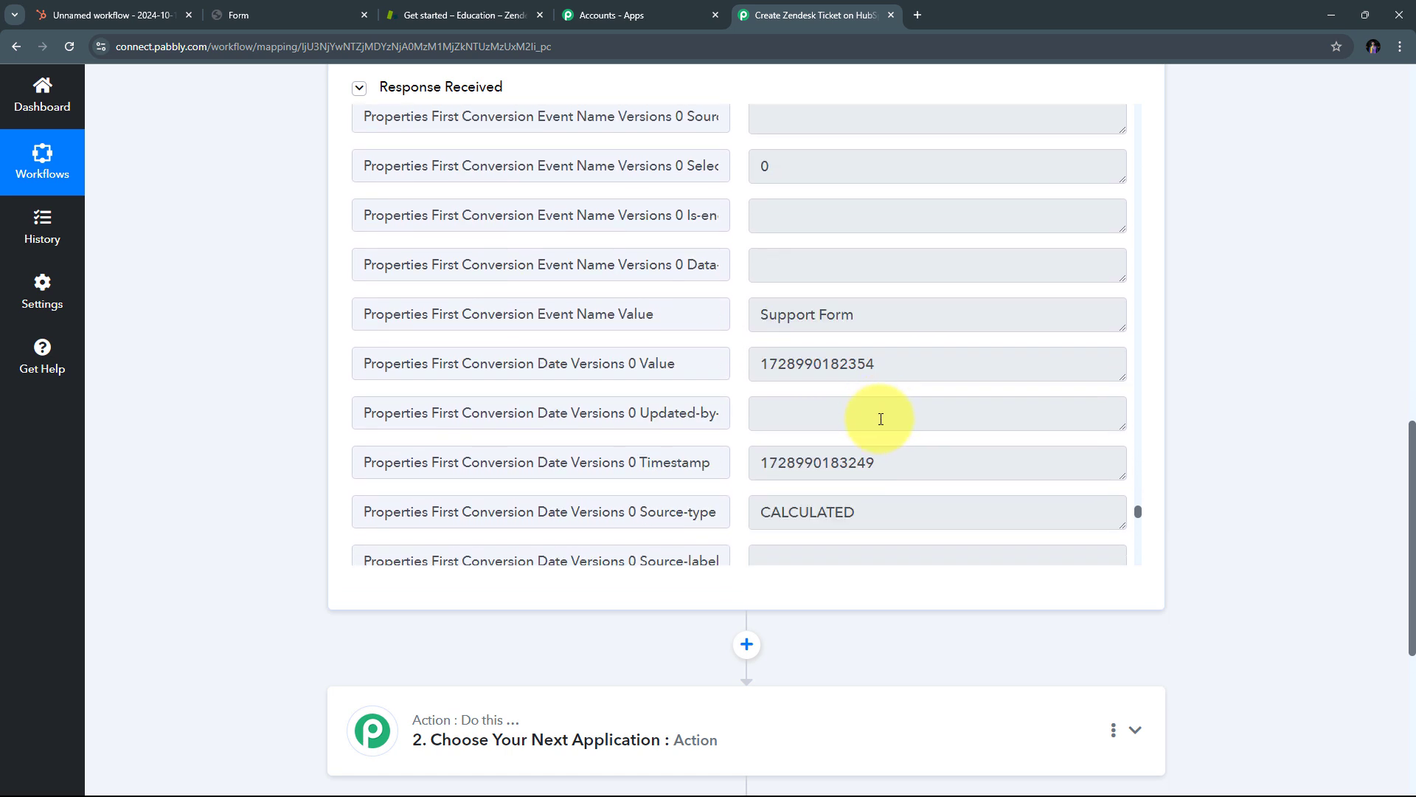
pyautogui.scroll(-2, 881, 419)
pyautogui.moveTo(1011, 342); pyautogui.dragTo(721, 335)
pyautogui.scroll(-10, 893, 330)
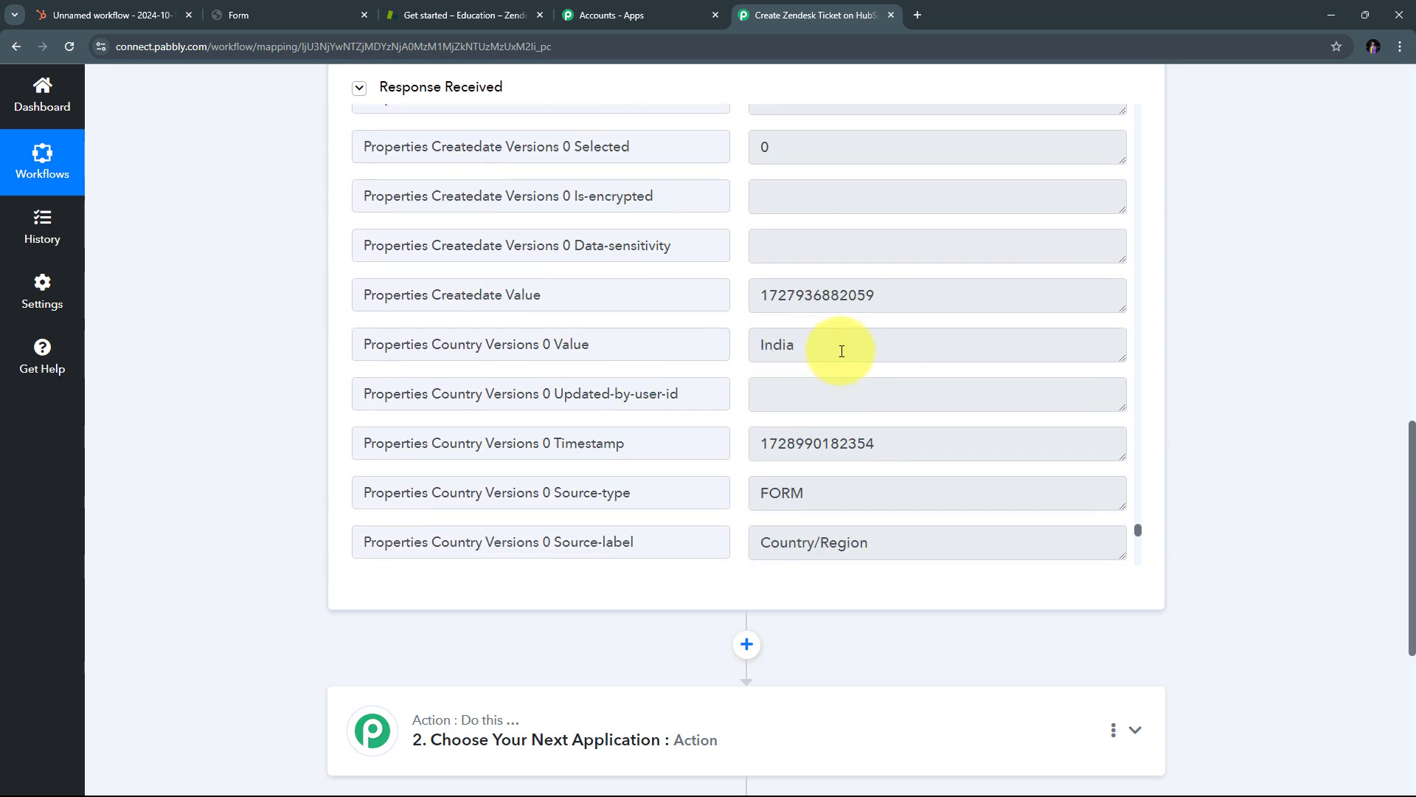
pyautogui.moveTo(828, 348); pyautogui.dragTo(648, 348)
pyautogui.scroll(-5, 836, 367)
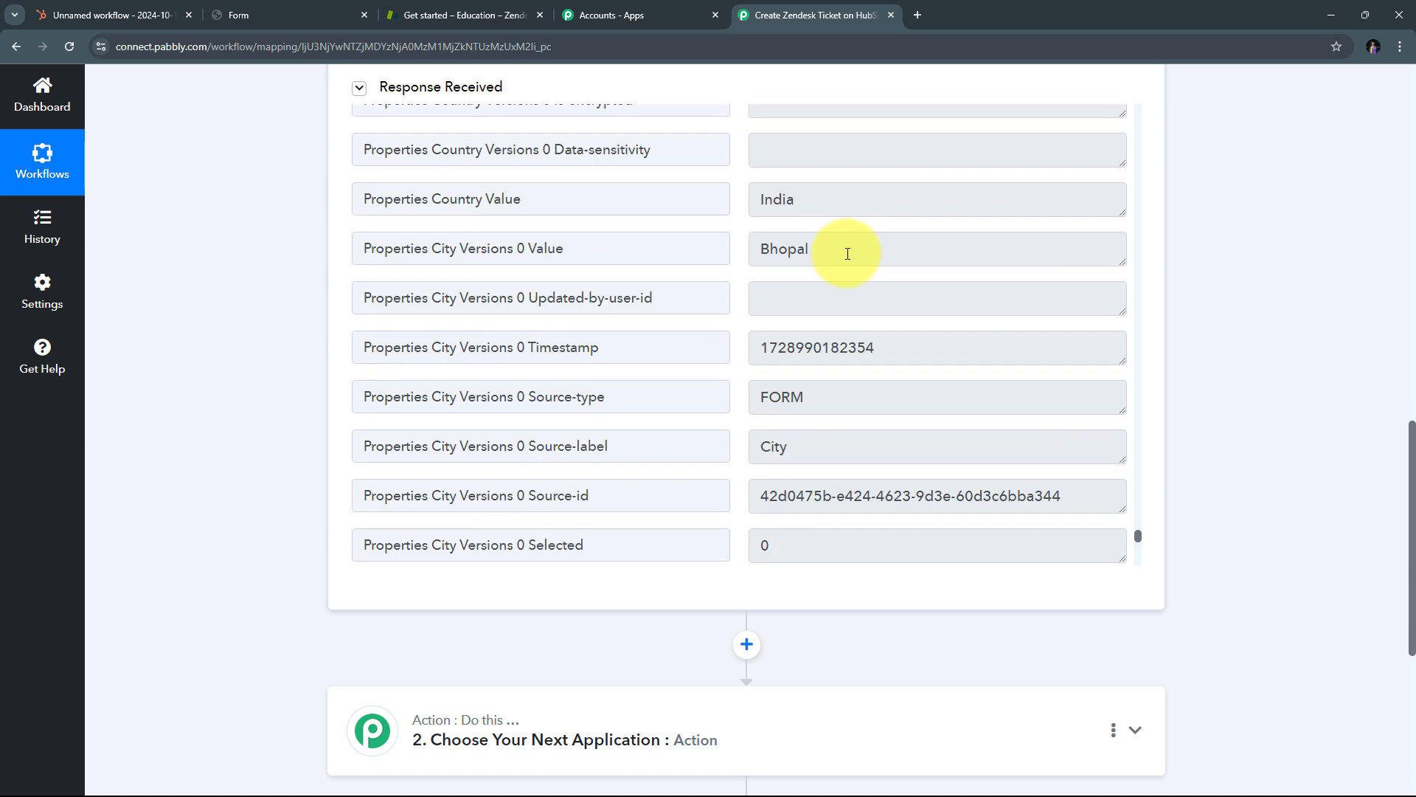
pyautogui.moveTo(860, 250); pyautogui.dragTo(674, 250)
pyautogui.scroll(-2, 839, 306)
pyautogui.scroll(-3, 838, 306)
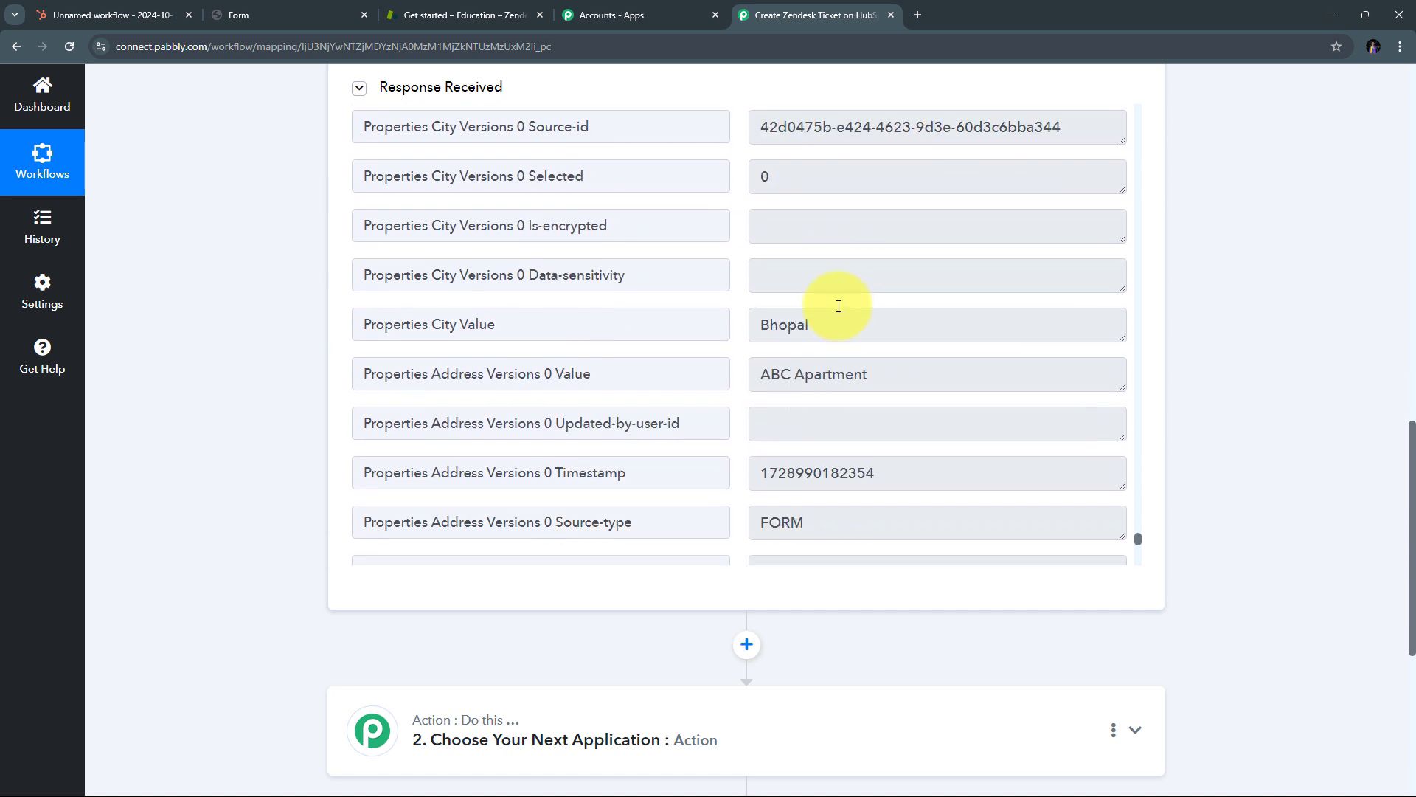
pyautogui.moveTo(929, 373); pyautogui.dragTo(667, 407)
pyautogui.scroll(-15, 877, 354)
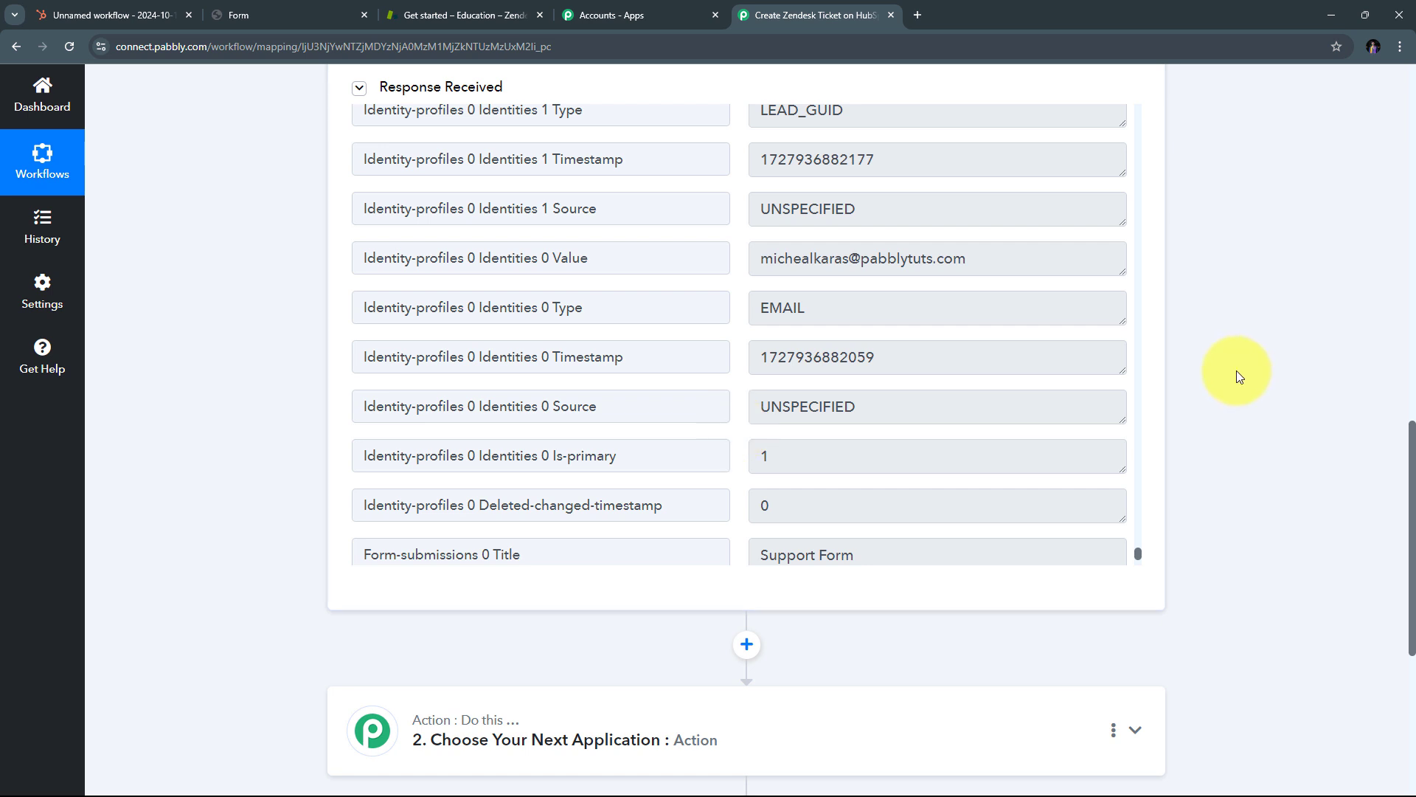
pyautogui.scroll(-4, 1223, 377)
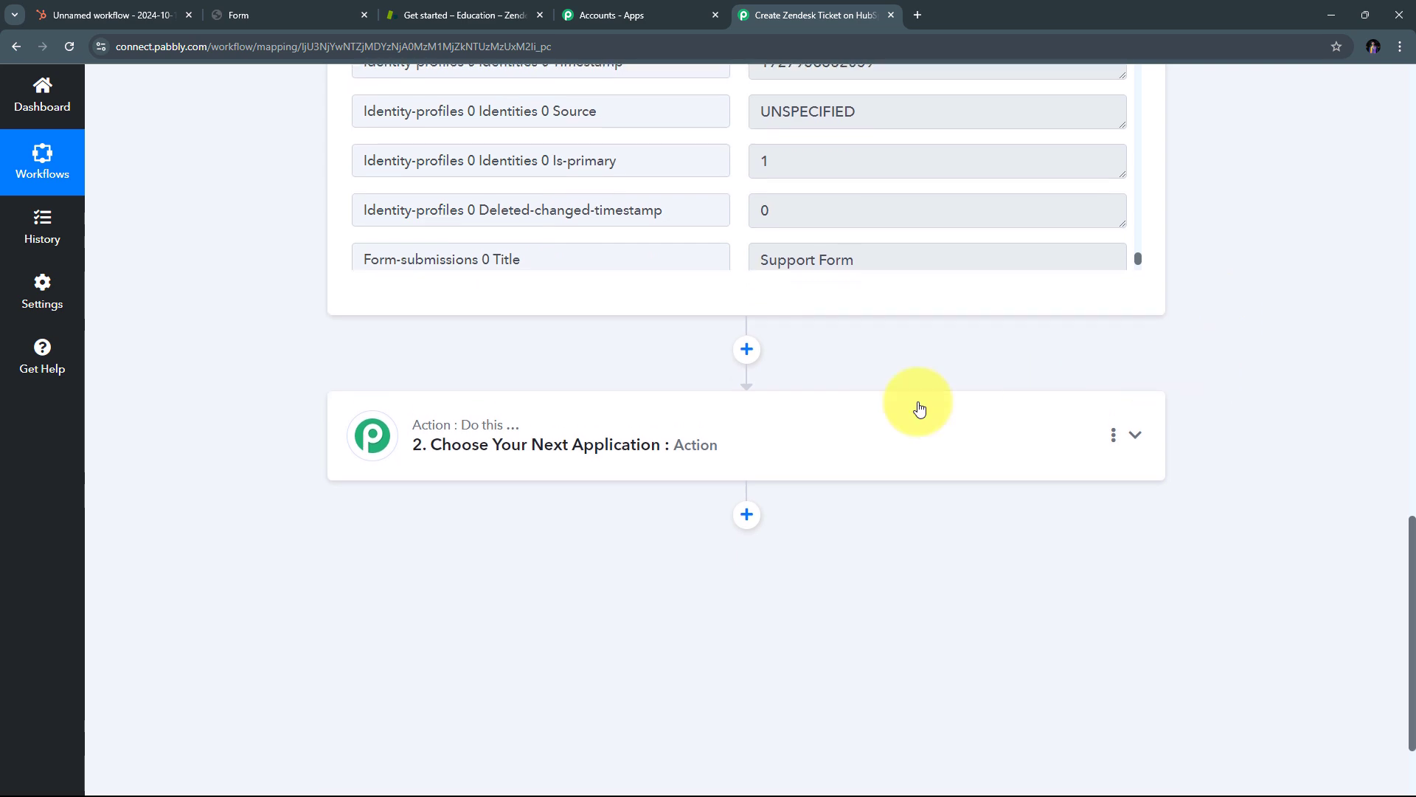
# Step: Search for Zendesk and choose it as the action step's app
pyautogui.click(1034, 445)
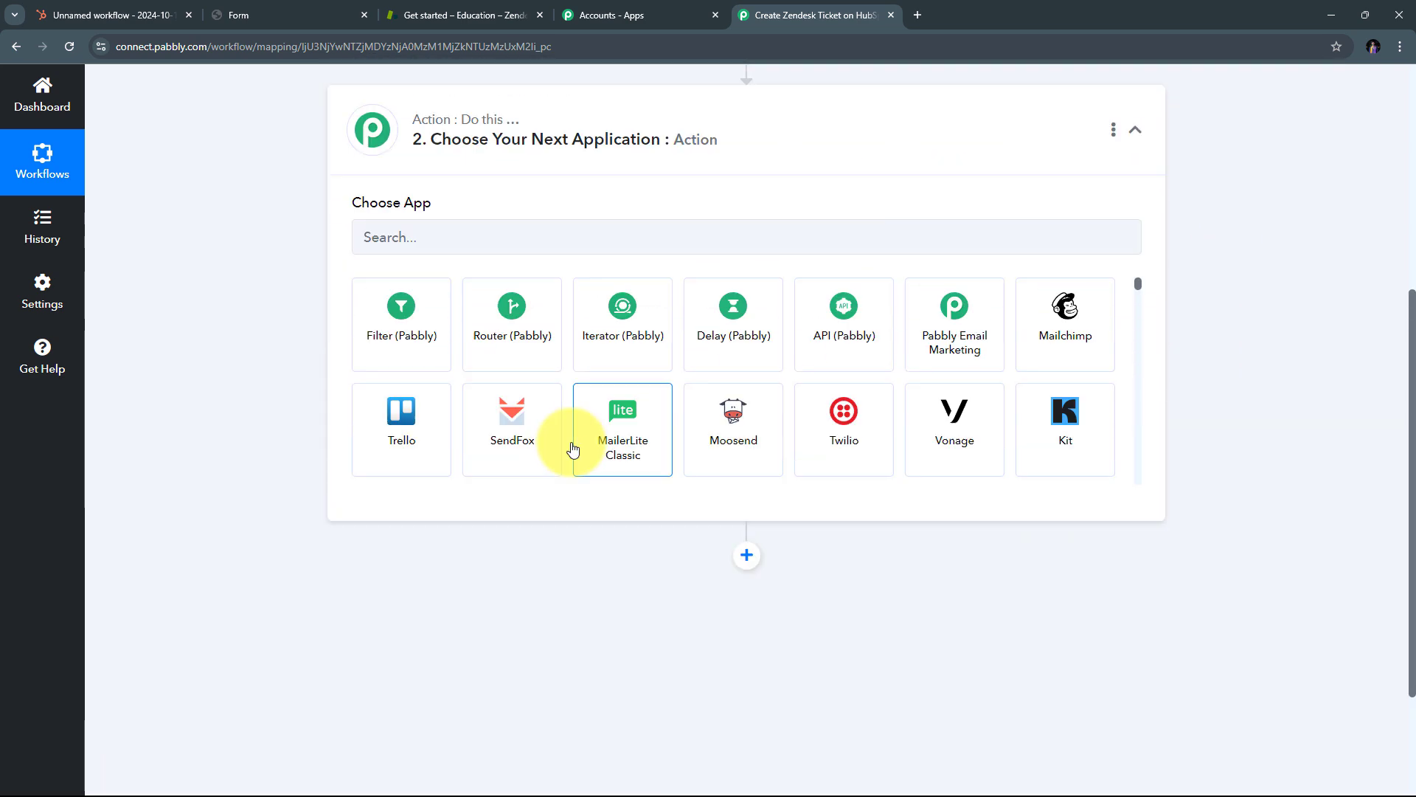
pyautogui.scroll(2, 517, 435)
pyautogui.click(457, 389)
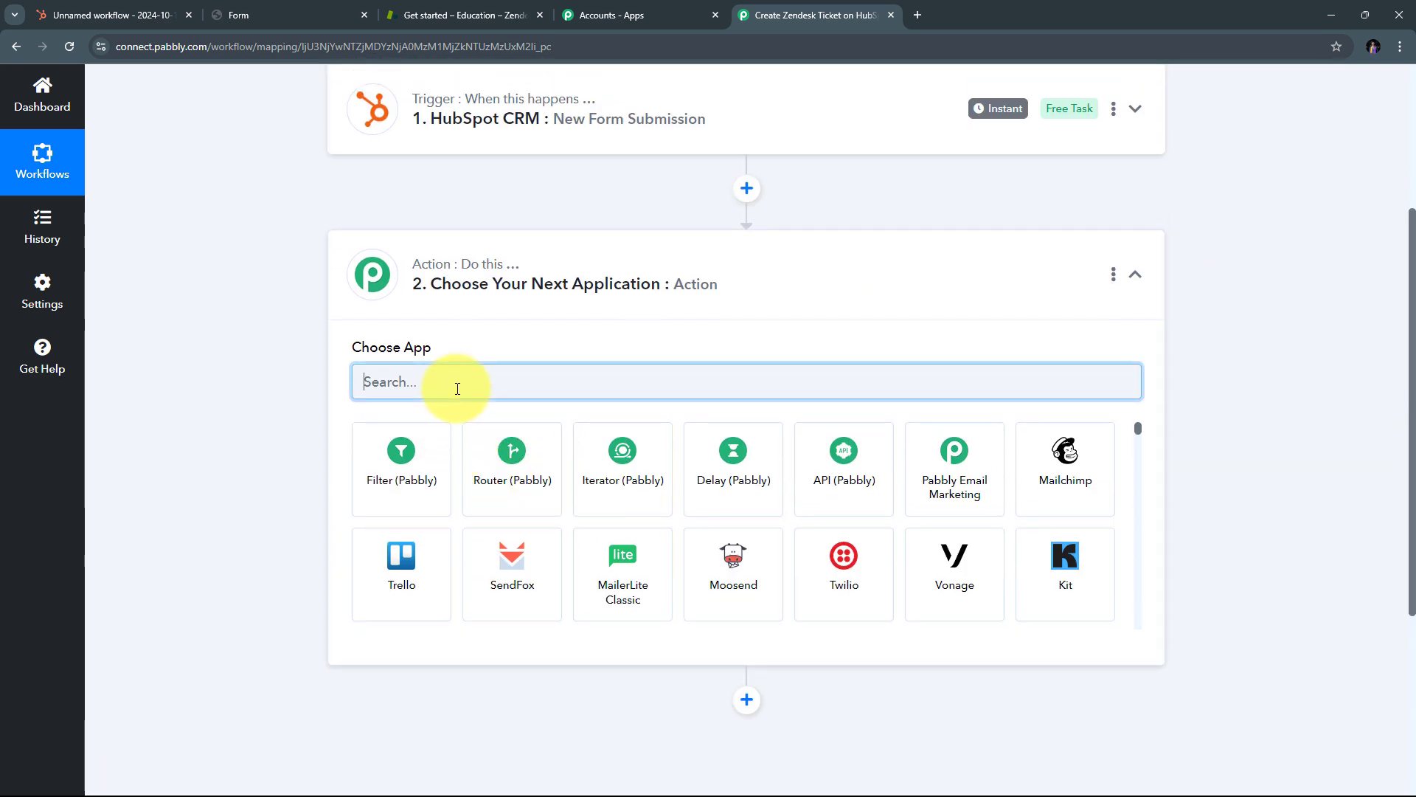
pyautogui.write('Zendes')
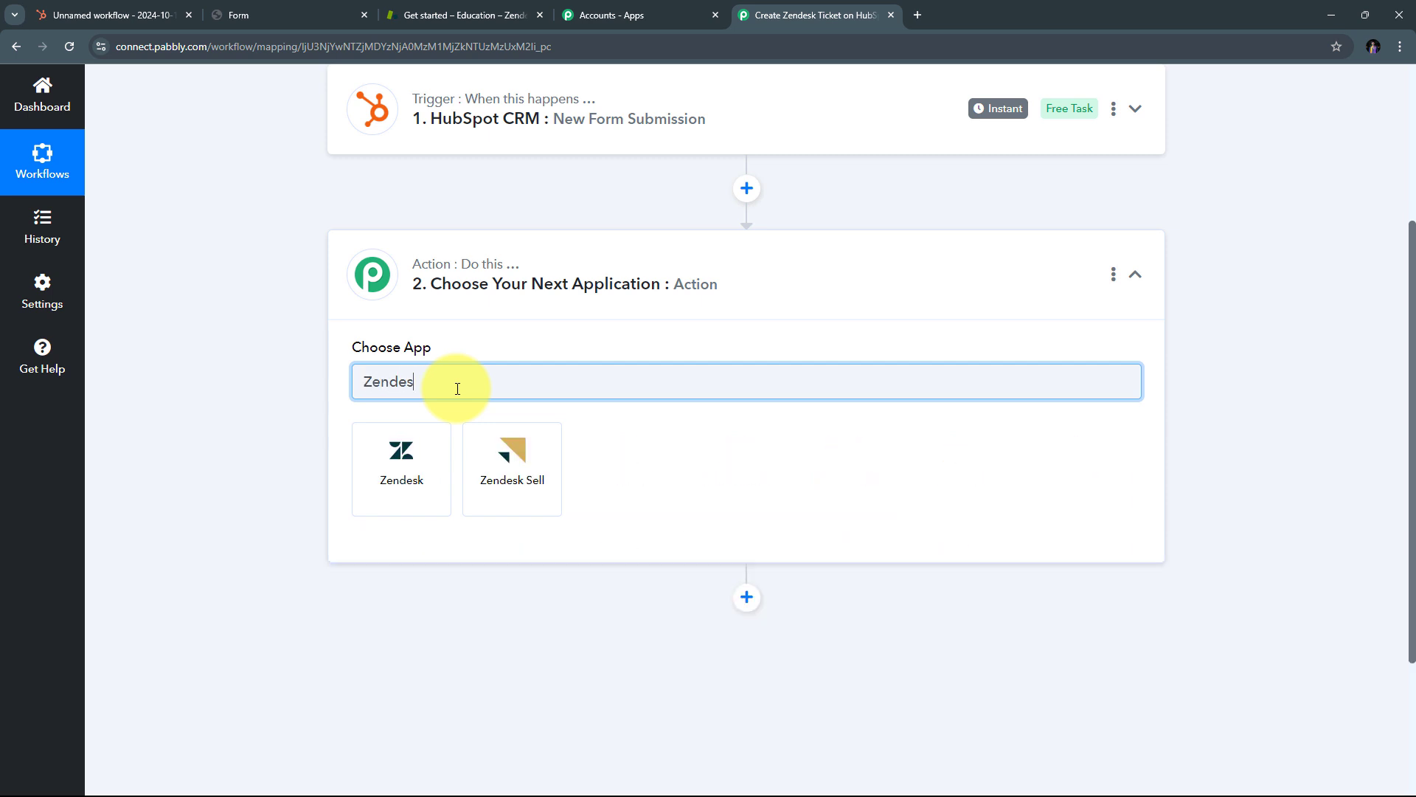
pyautogui.write('k')
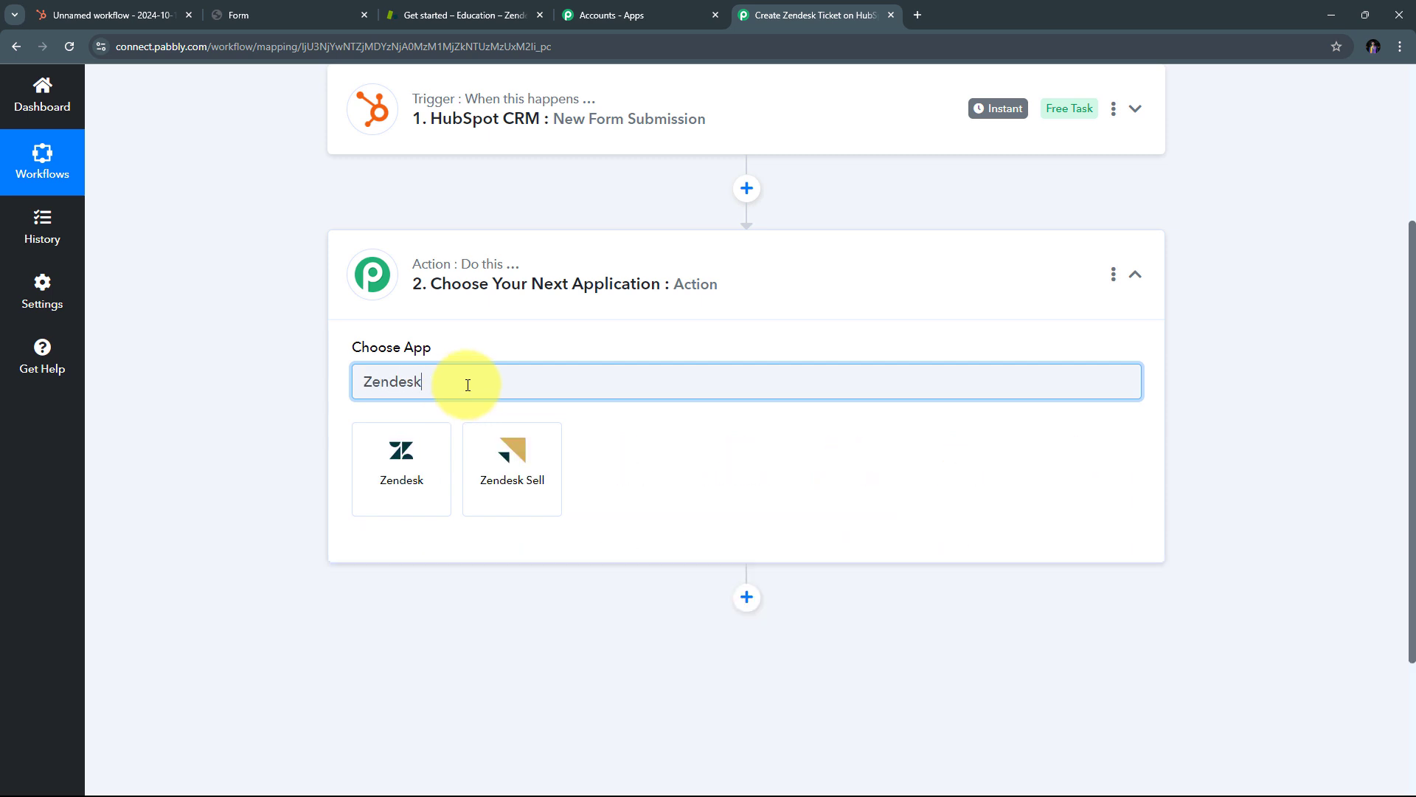
pyautogui.click(401, 472)
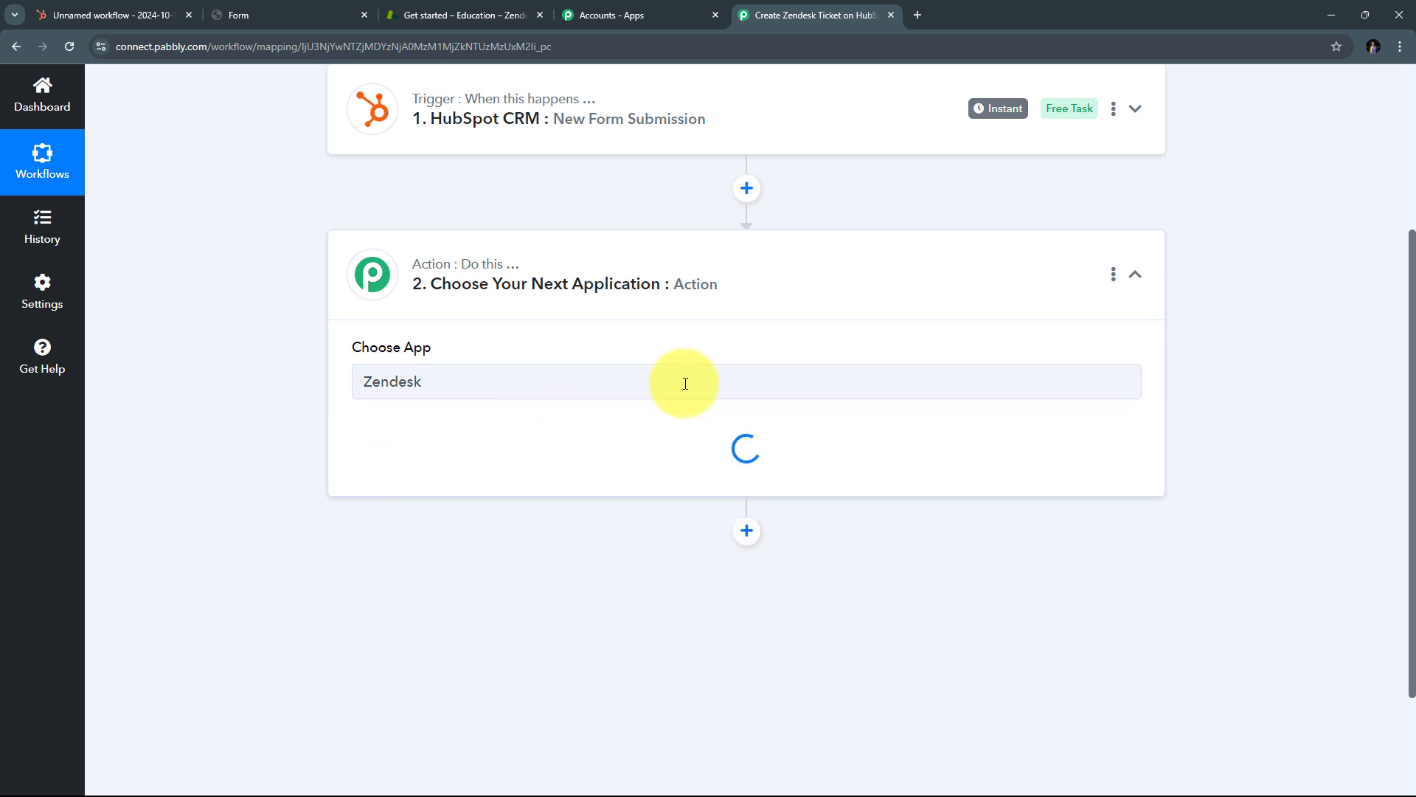
# Step: Set the Zendesk action event to Create Ticket
pyautogui.scroll(-1, 497, 330)
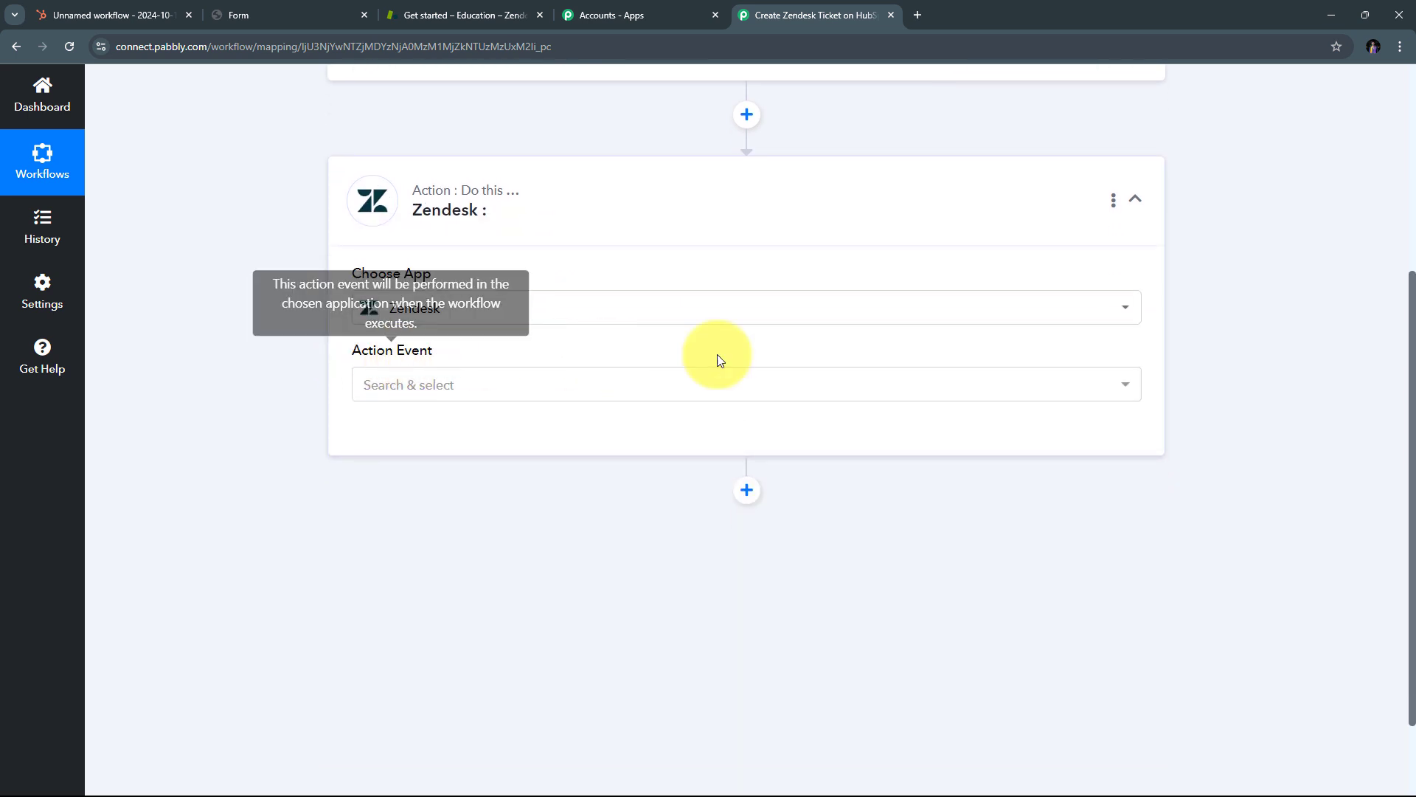
pyautogui.click(699, 386)
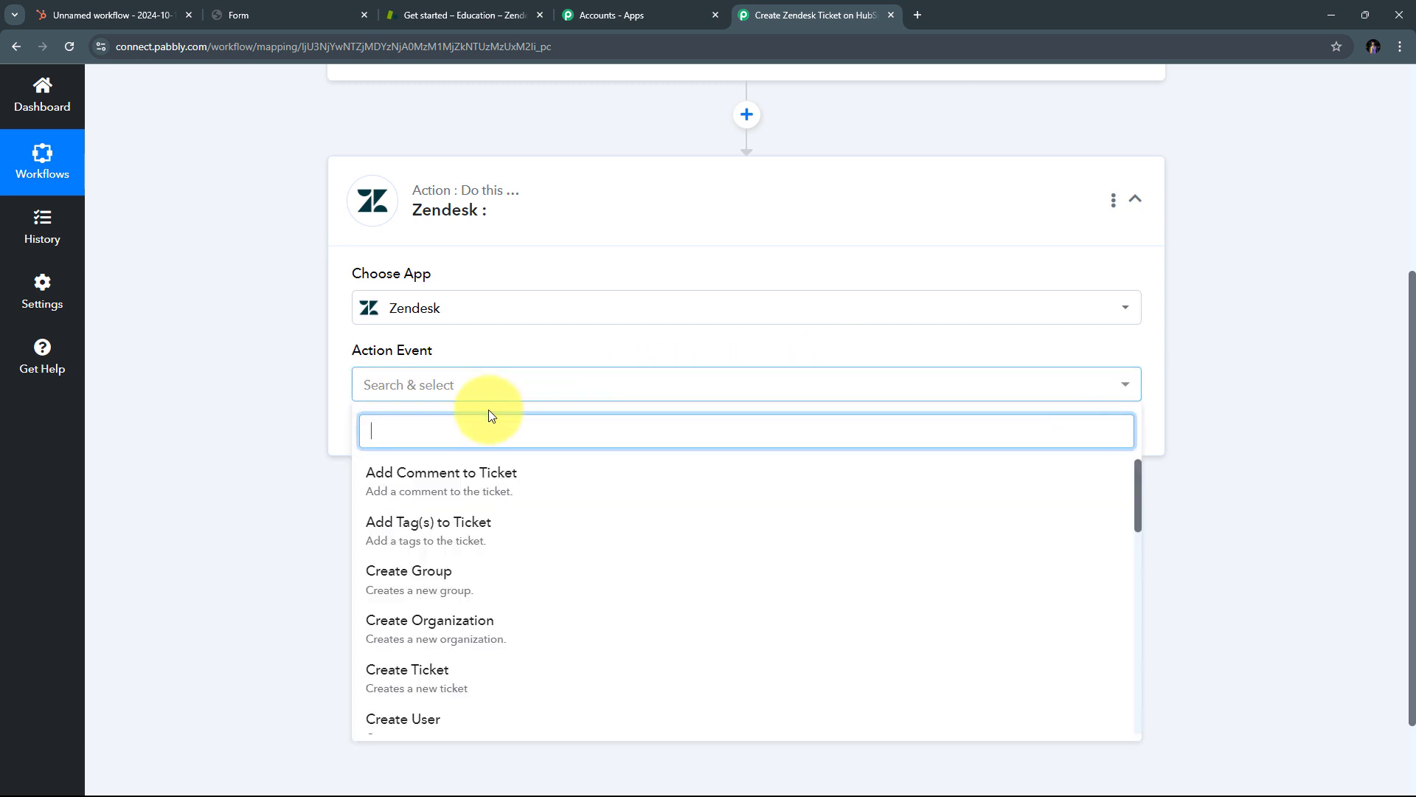
pyautogui.scroll(-2, 560, 480)
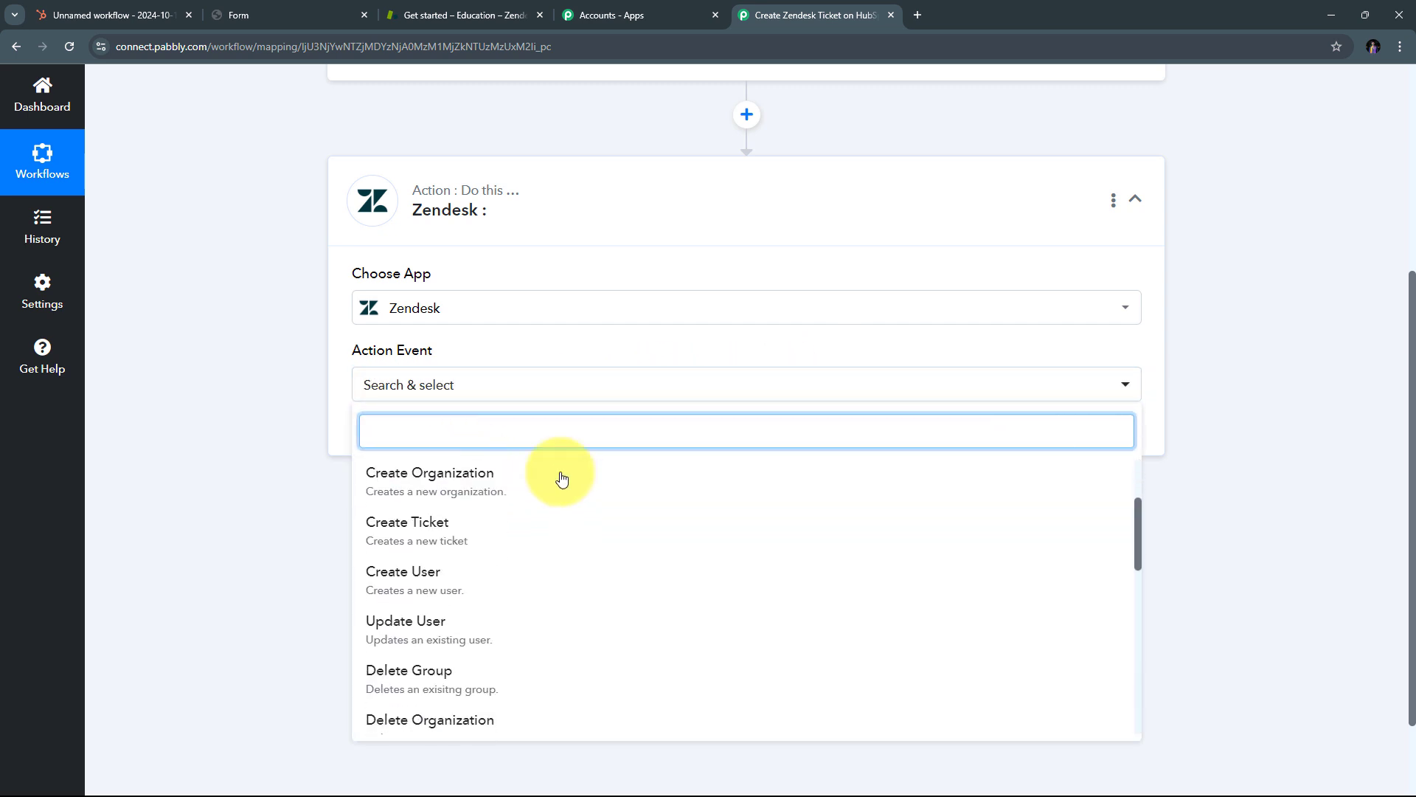
pyautogui.click(452, 533)
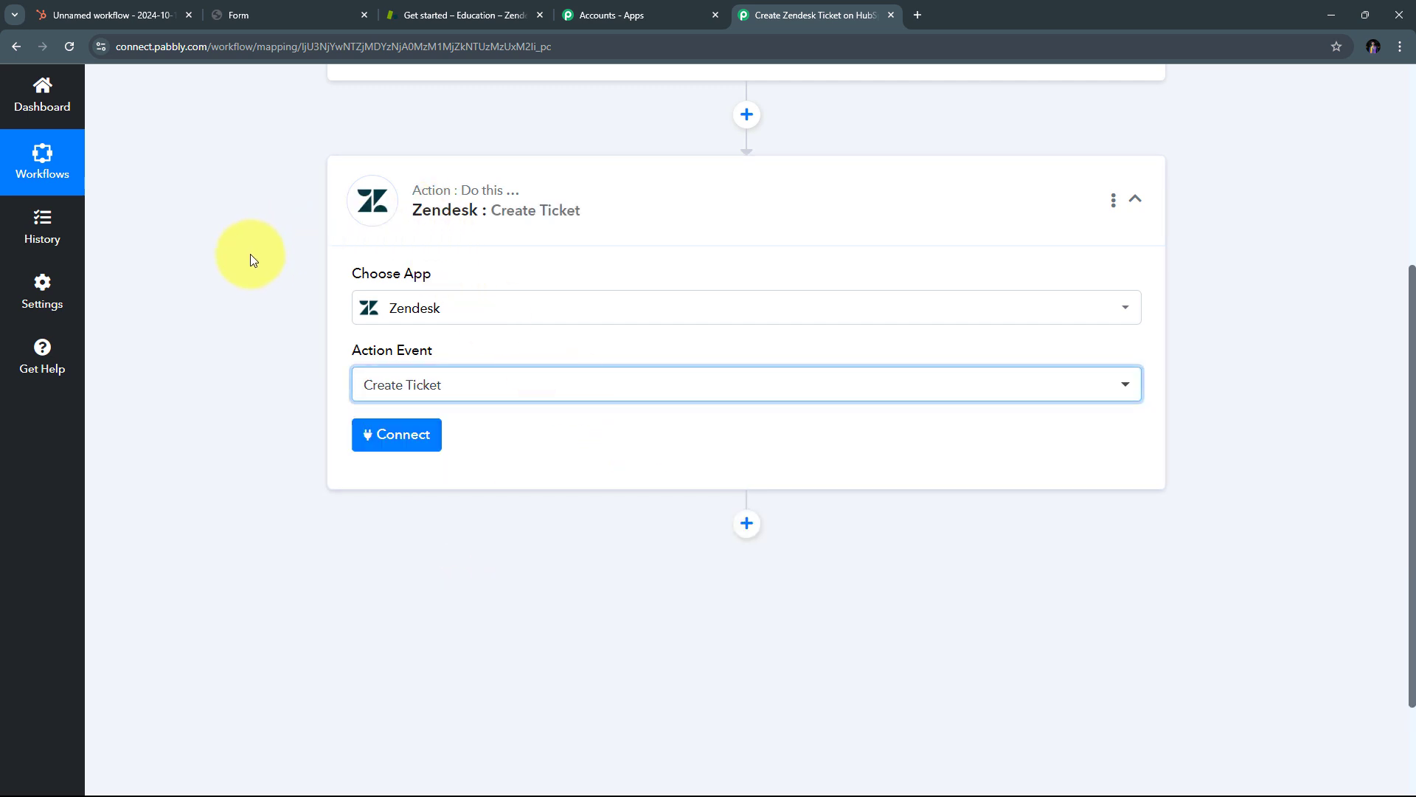
# Step: Add a new Zendesk connection with the account e-mail plus /token as the username
pyautogui.click(409, 441)
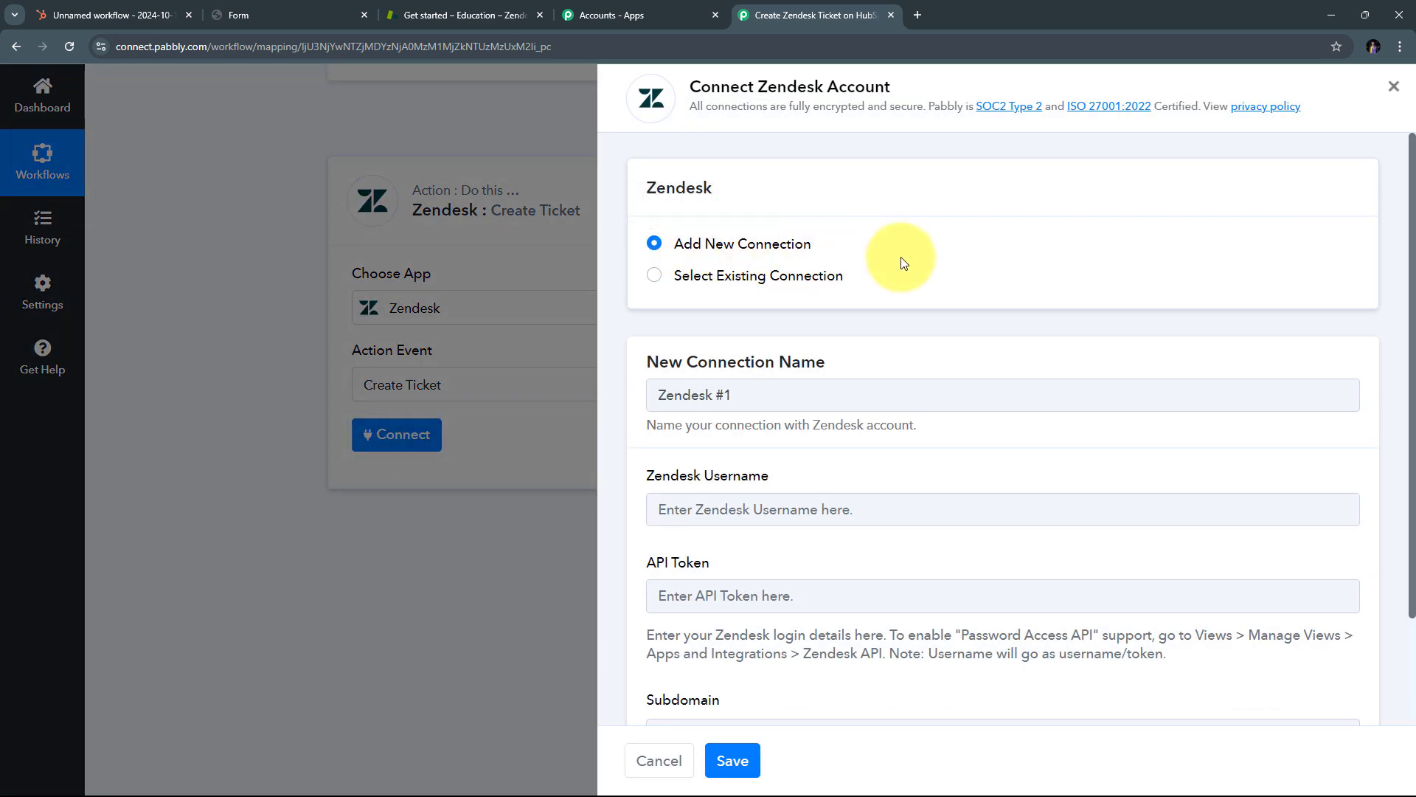
pyautogui.scroll(-3, 923, 254)
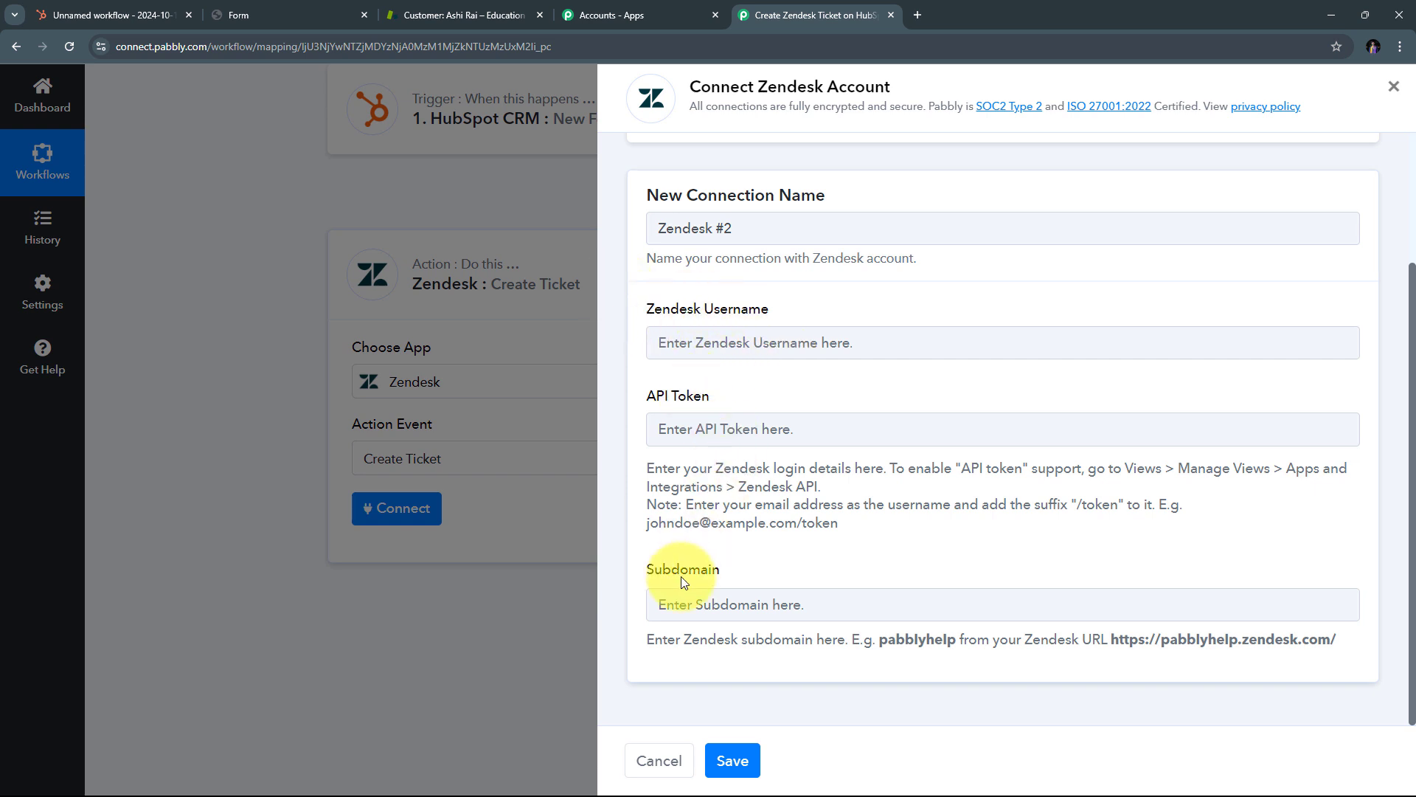
pyautogui.click(687, 344)
pyautogui.hotkey('ctrl', 'v')
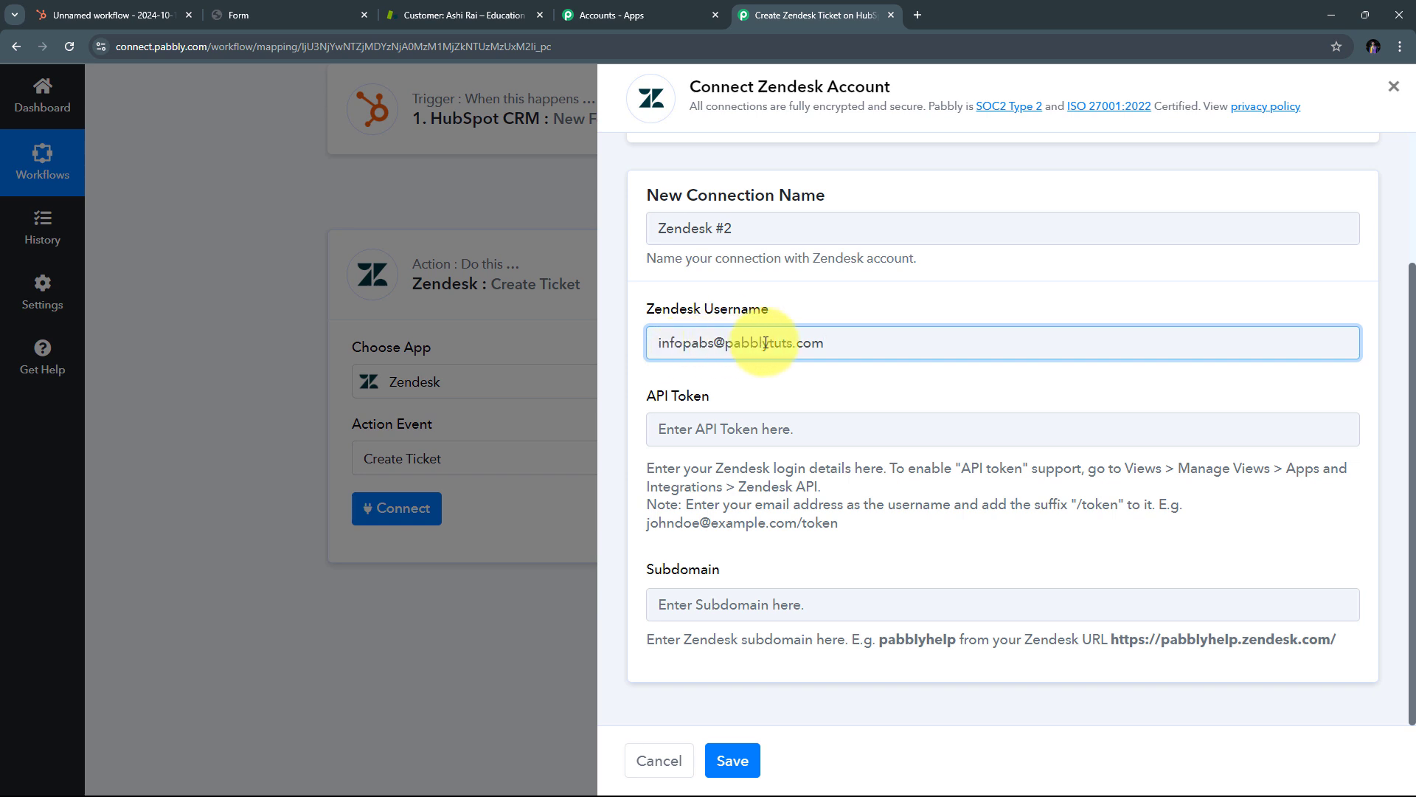
pyautogui.write('/token')
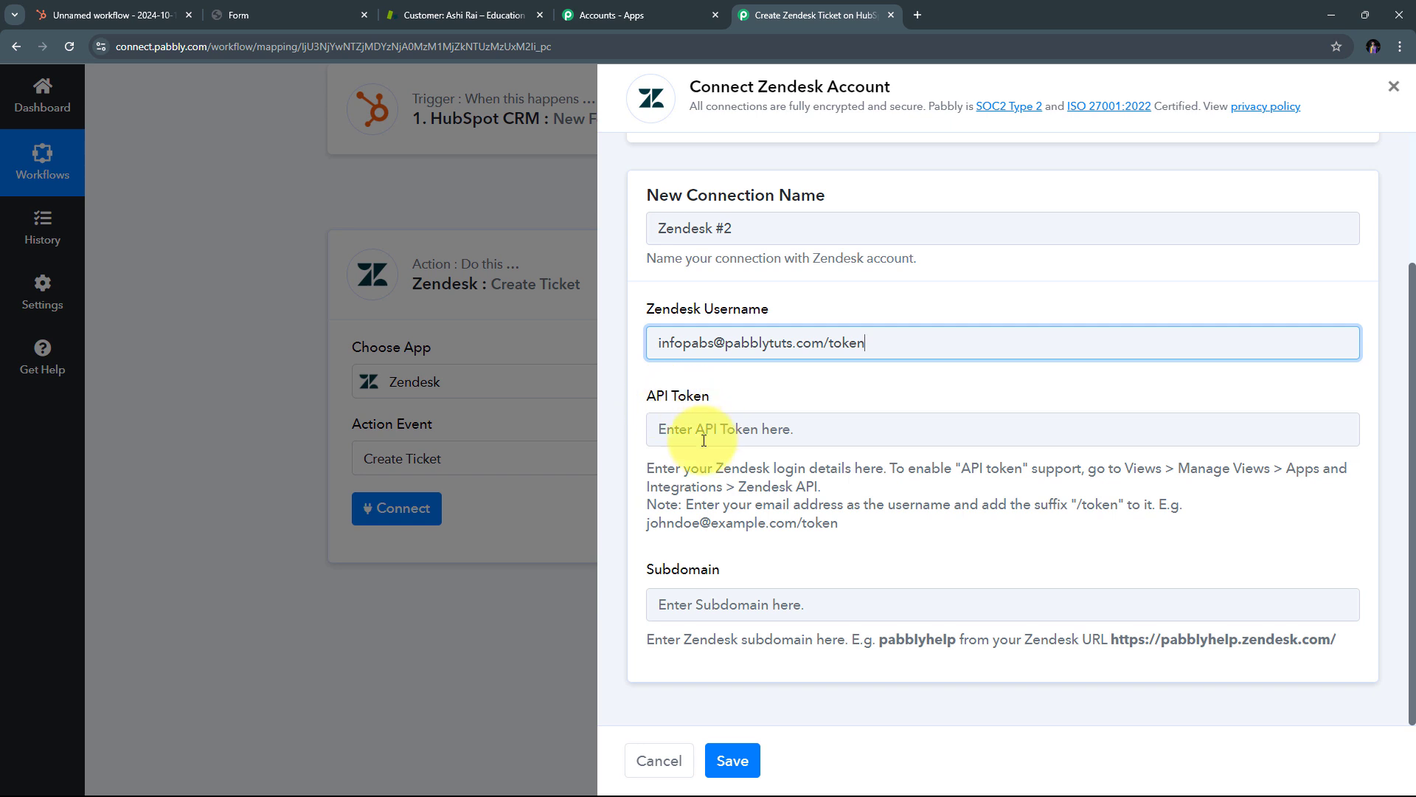
# Step: Open the Zendesk API settings under Apps and integrations in Admin Center
pyautogui.click(464, 8)
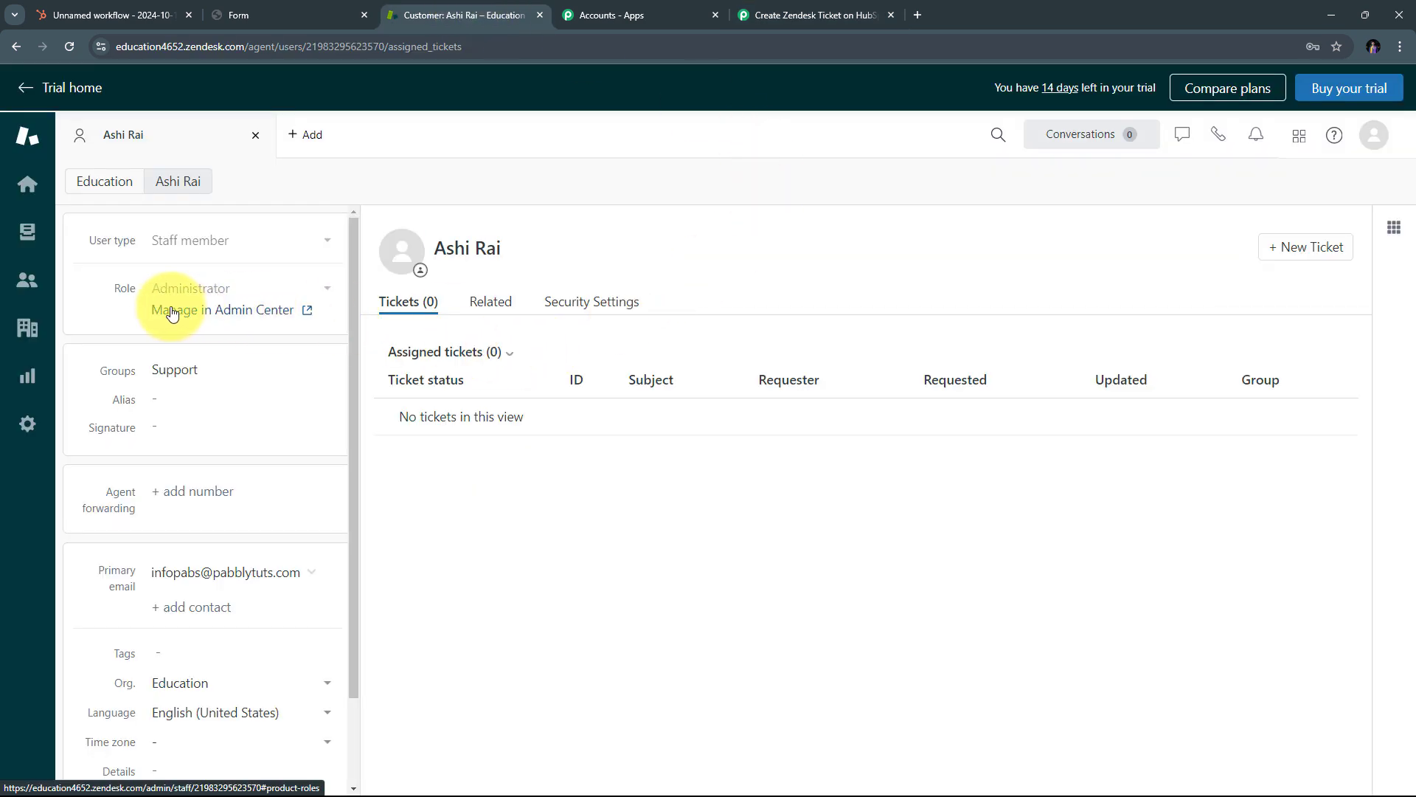
pyautogui.click(228, 311)
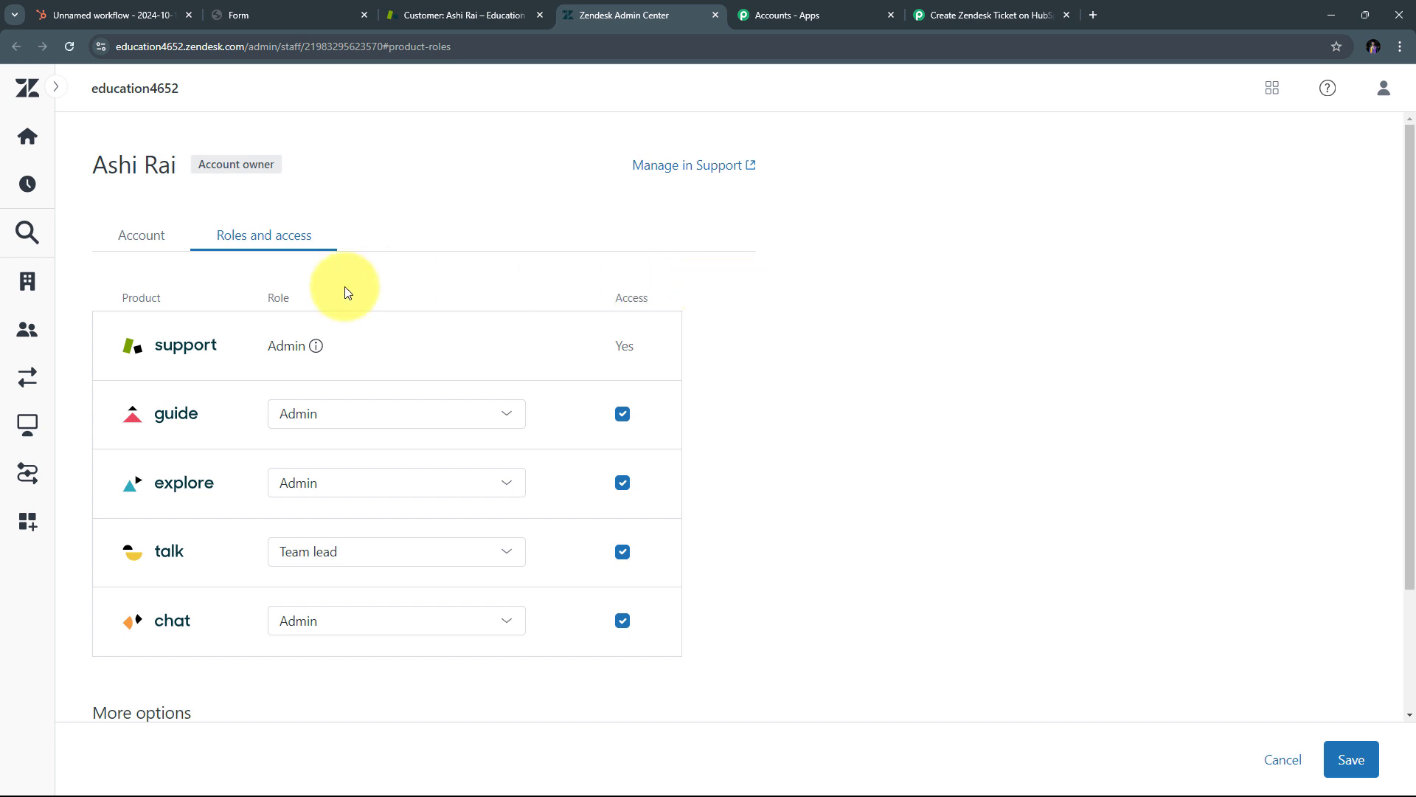
pyautogui.click(27, 528)
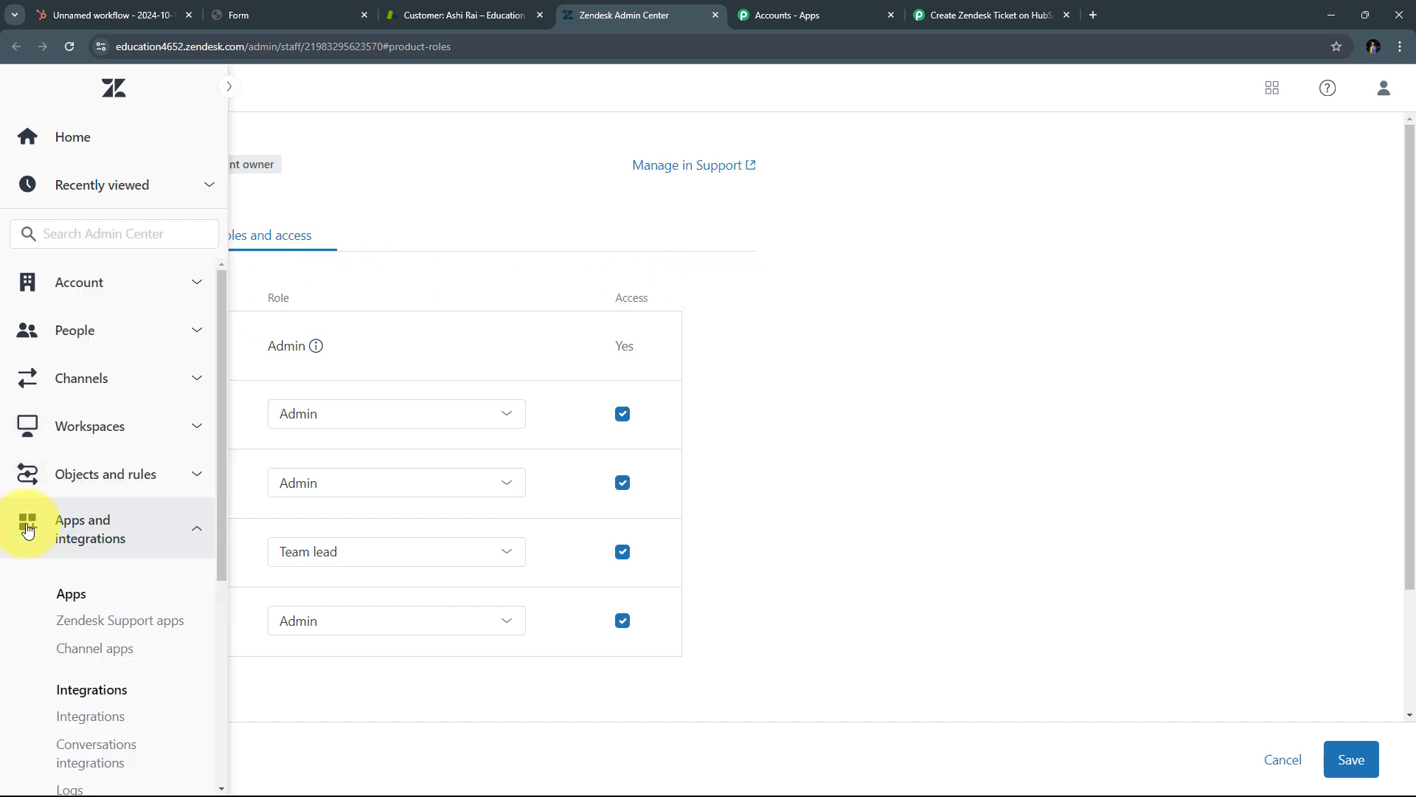
pyautogui.scroll(-2, 122, 457)
pyautogui.scroll(-3, 126, 427)
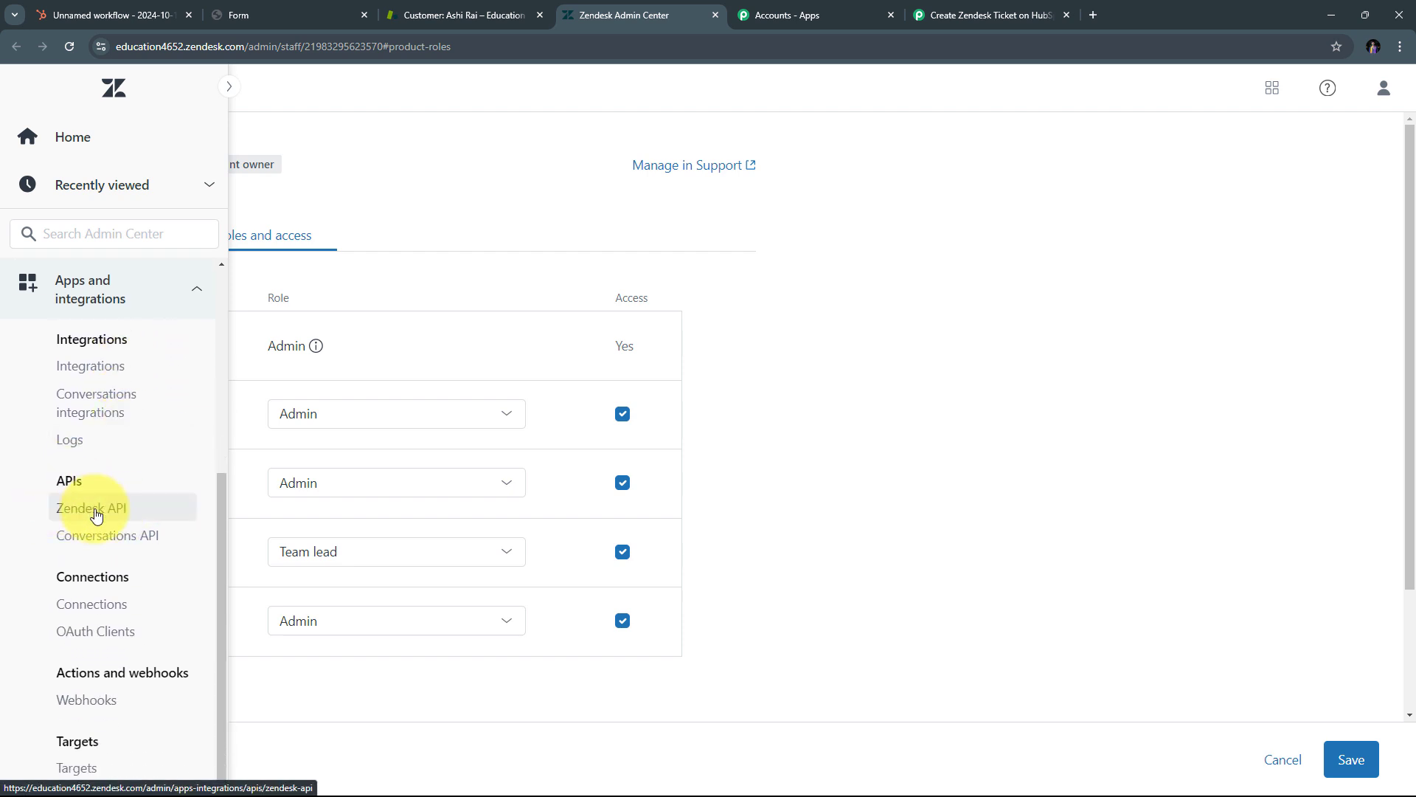
pyautogui.click(96, 515)
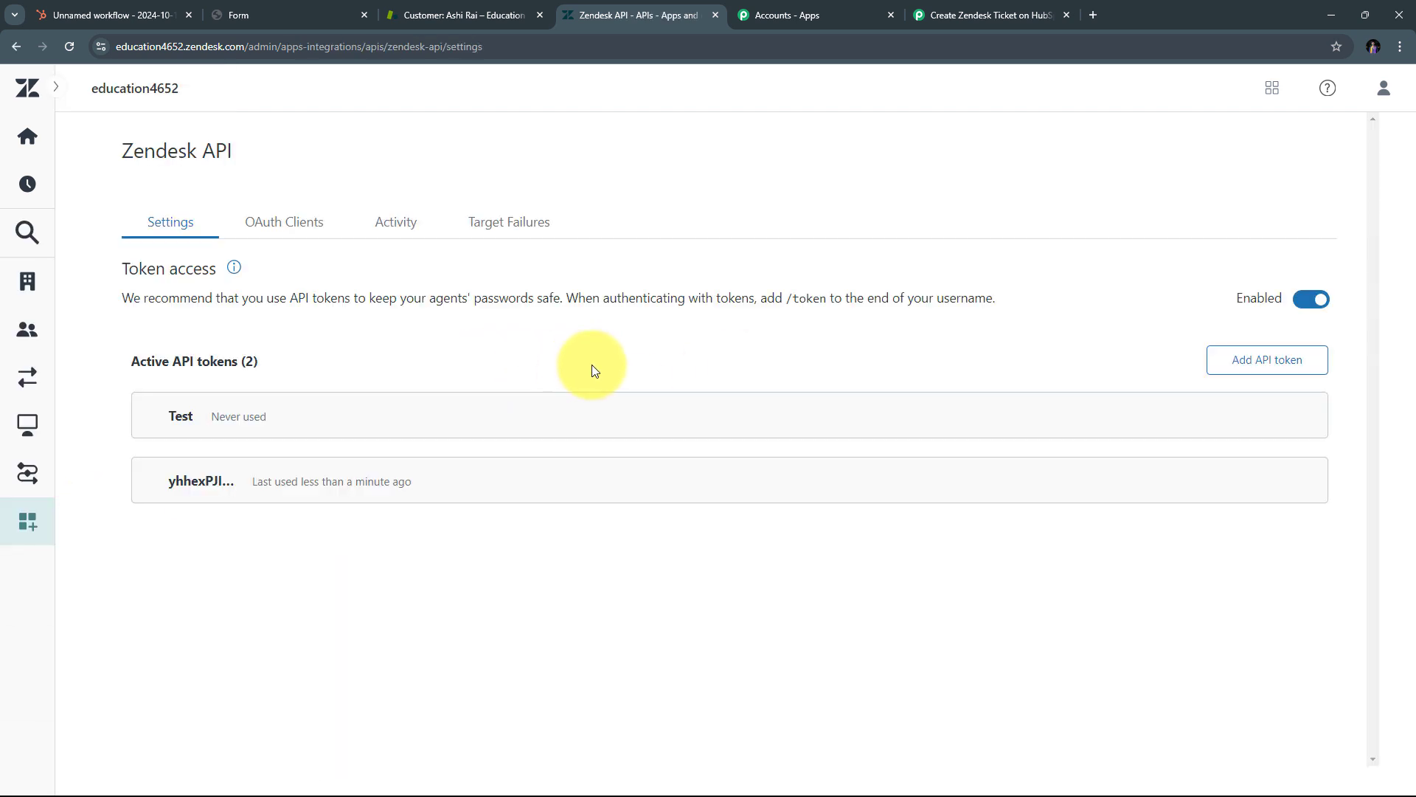
# Step: Create a new Zendesk API token, copy it, and return to Pabbly
pyautogui.click(1252, 367)
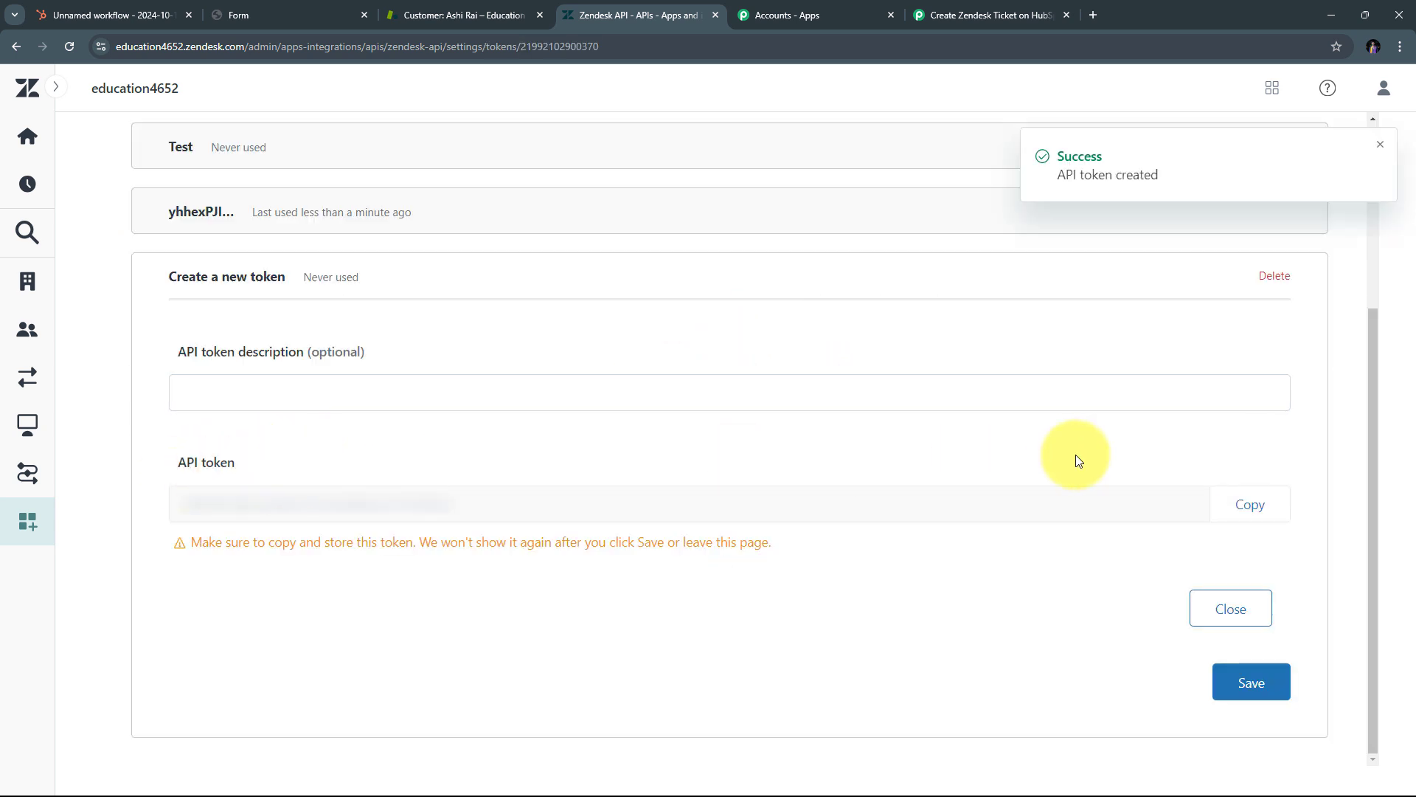
pyautogui.click(1249, 504)
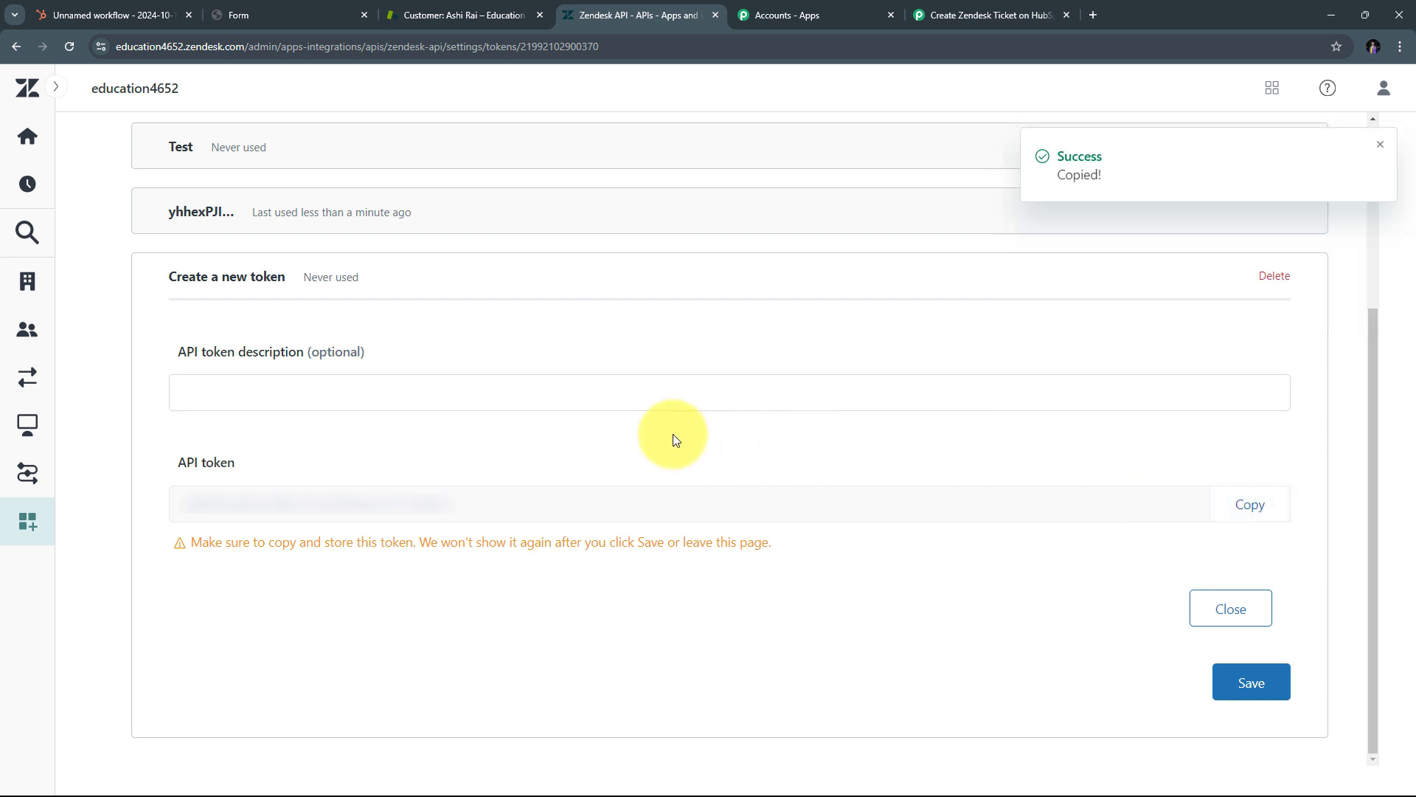
pyautogui.click(986, 15)
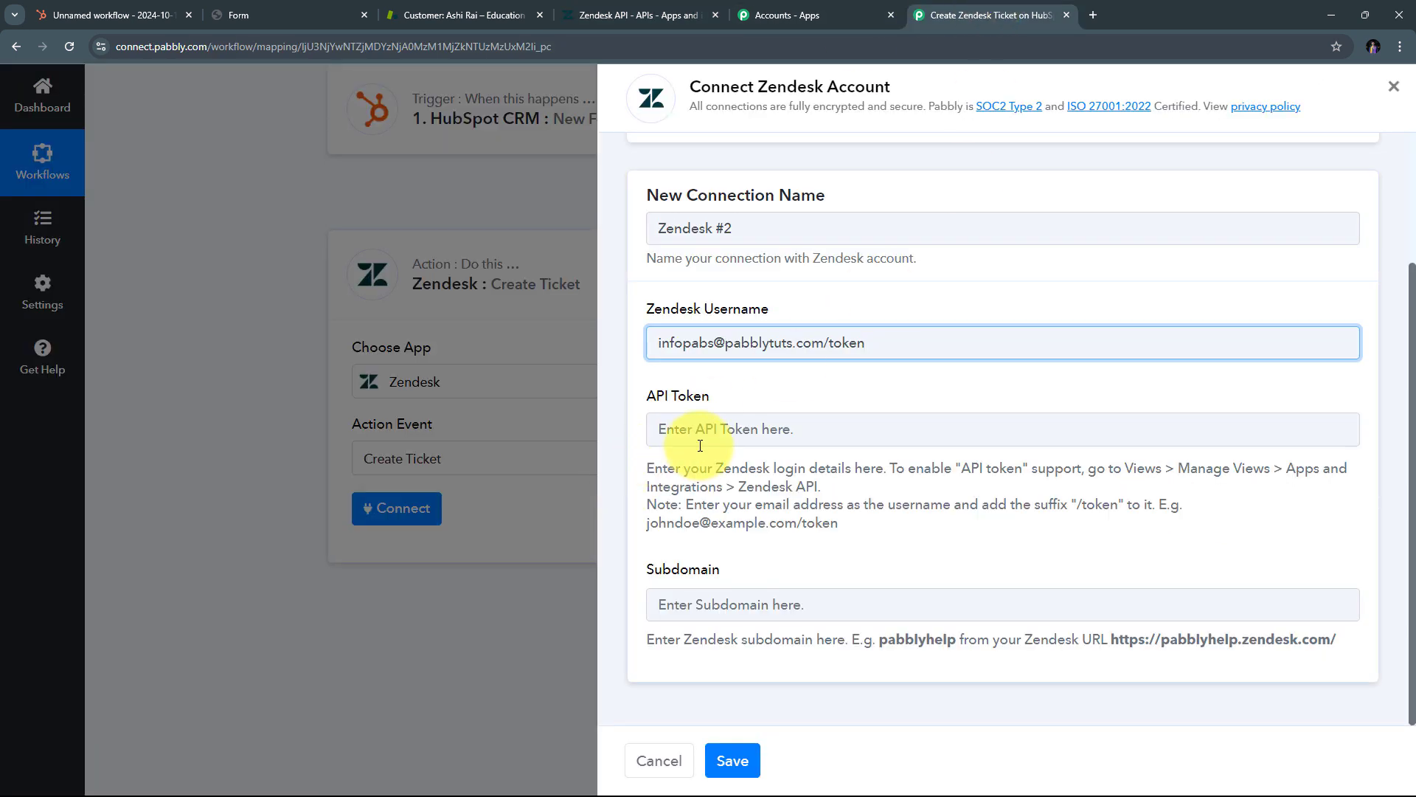
# Step: Paste the copied Zendesk token into the API Token field
pyautogui.click(701, 433)
pyautogui.rightClick(701, 433)
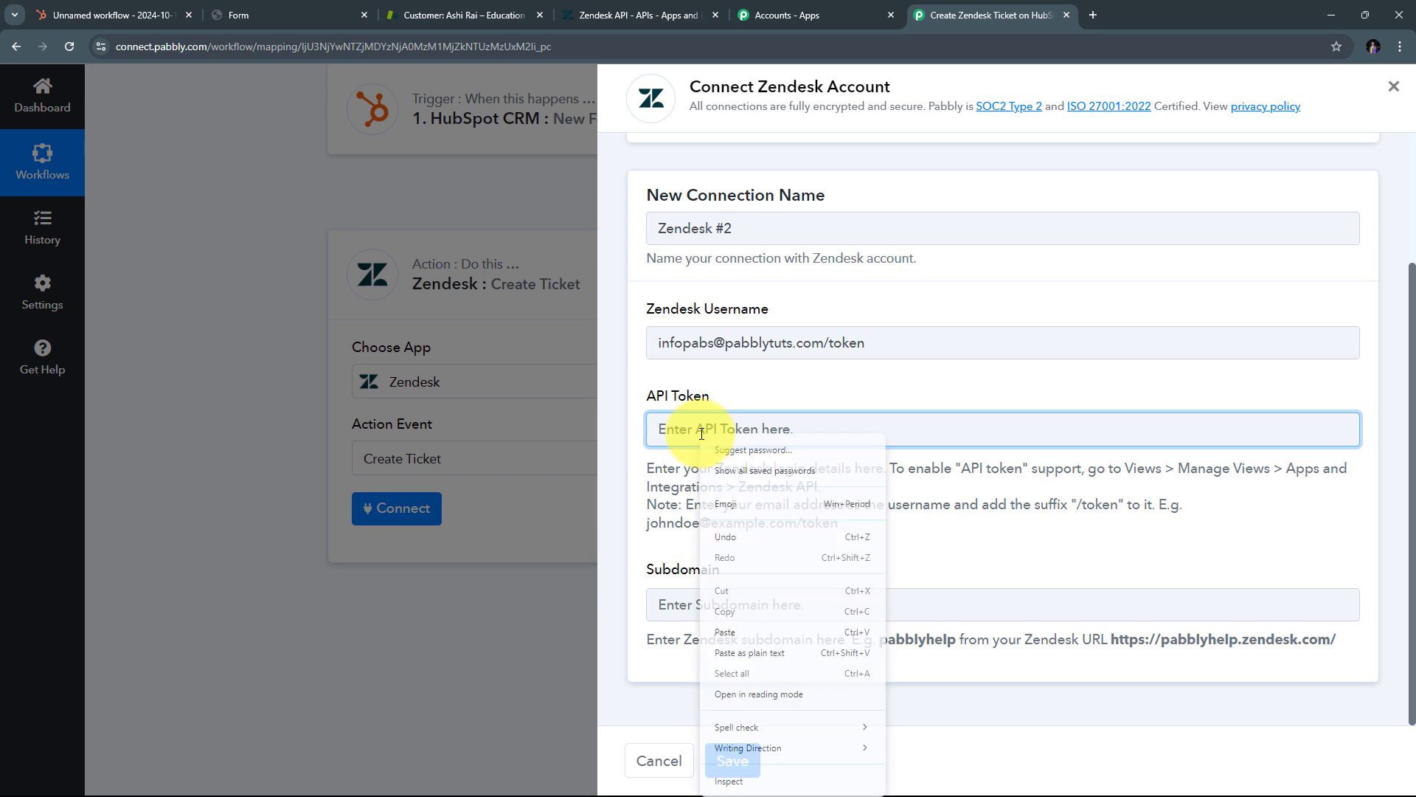
pyautogui.click(738, 633)
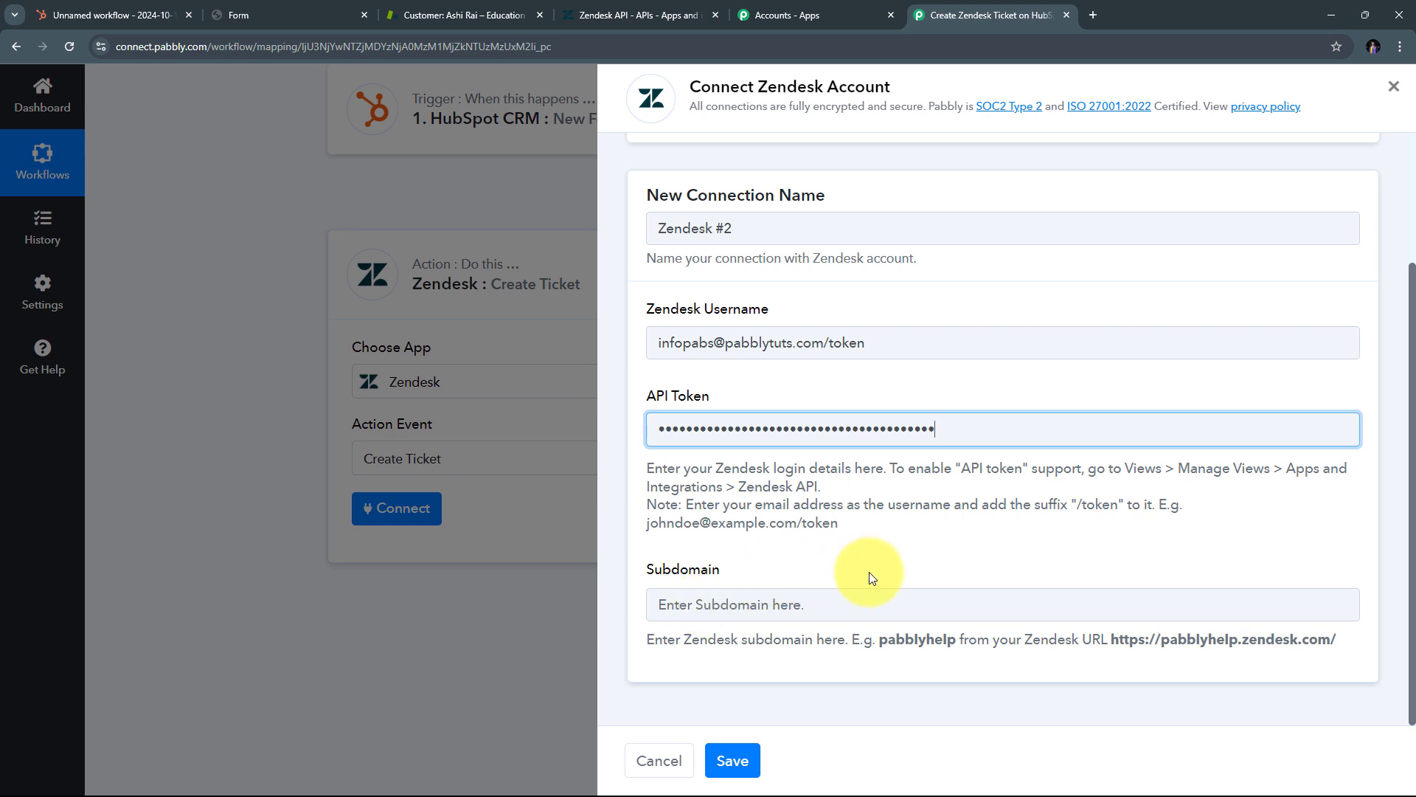
# Step: Copy subdomain education4652 from the Zendesk URL into Subdomain and save the connection
pyautogui.click(440, 13)
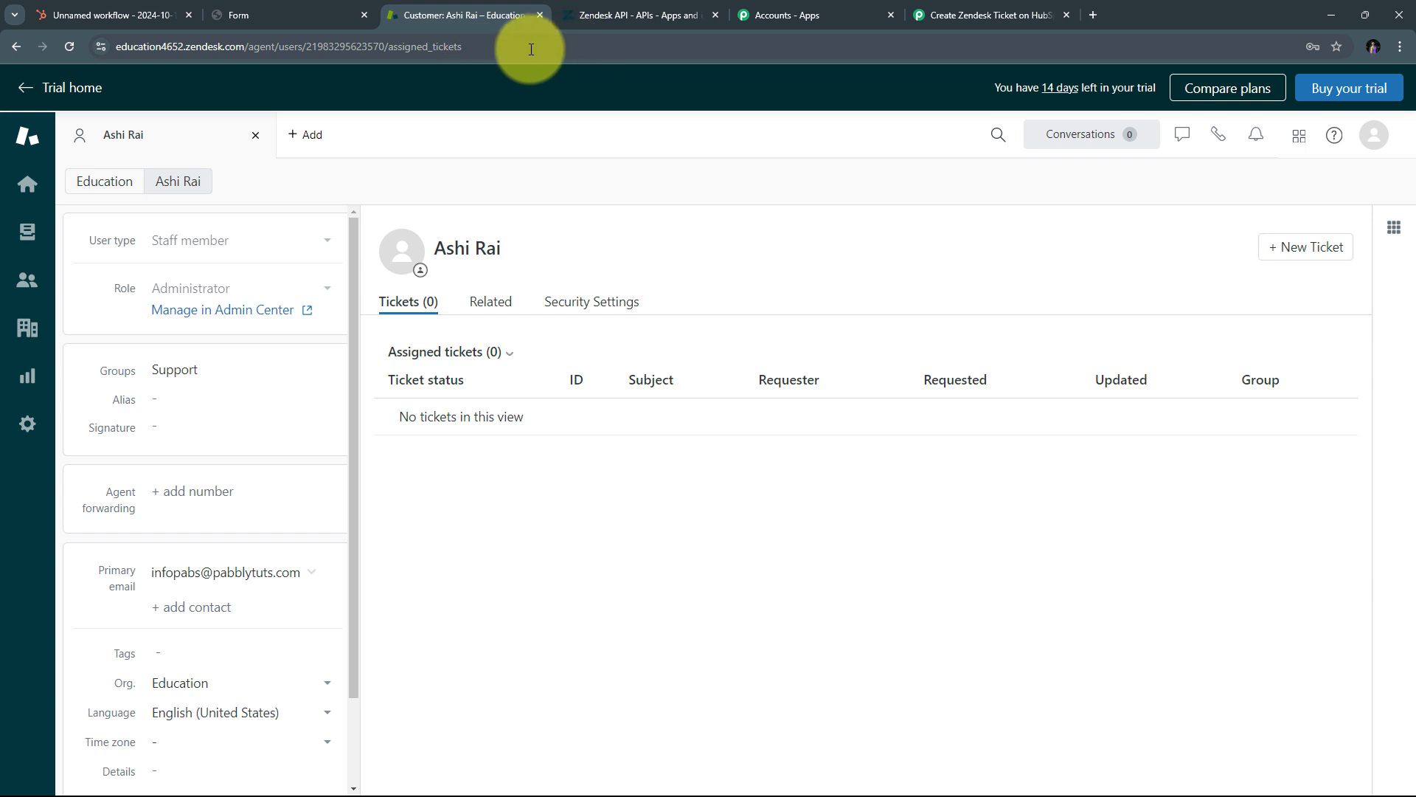
pyautogui.click(225, 48)
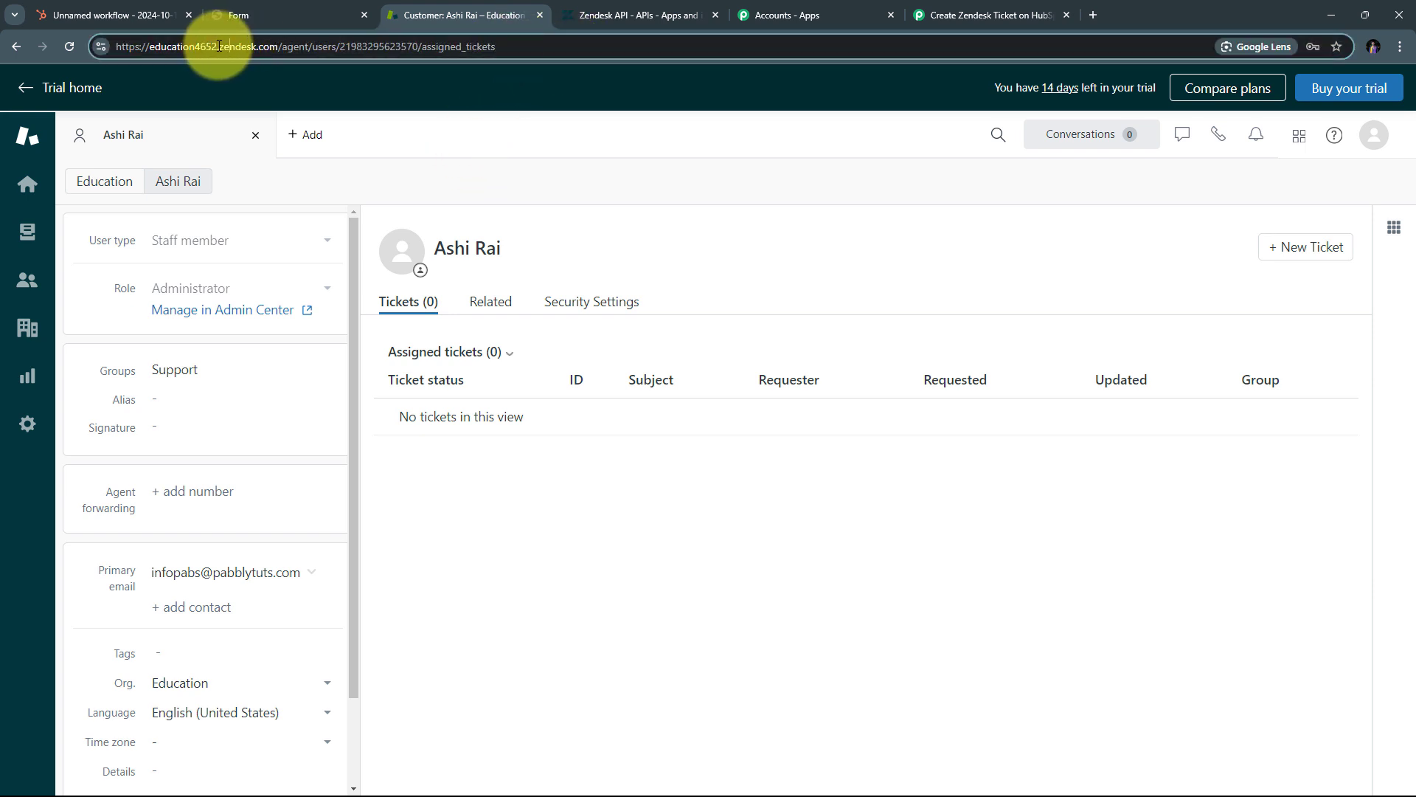
pyautogui.moveTo(219, 46); pyautogui.dragTo(158, 47)
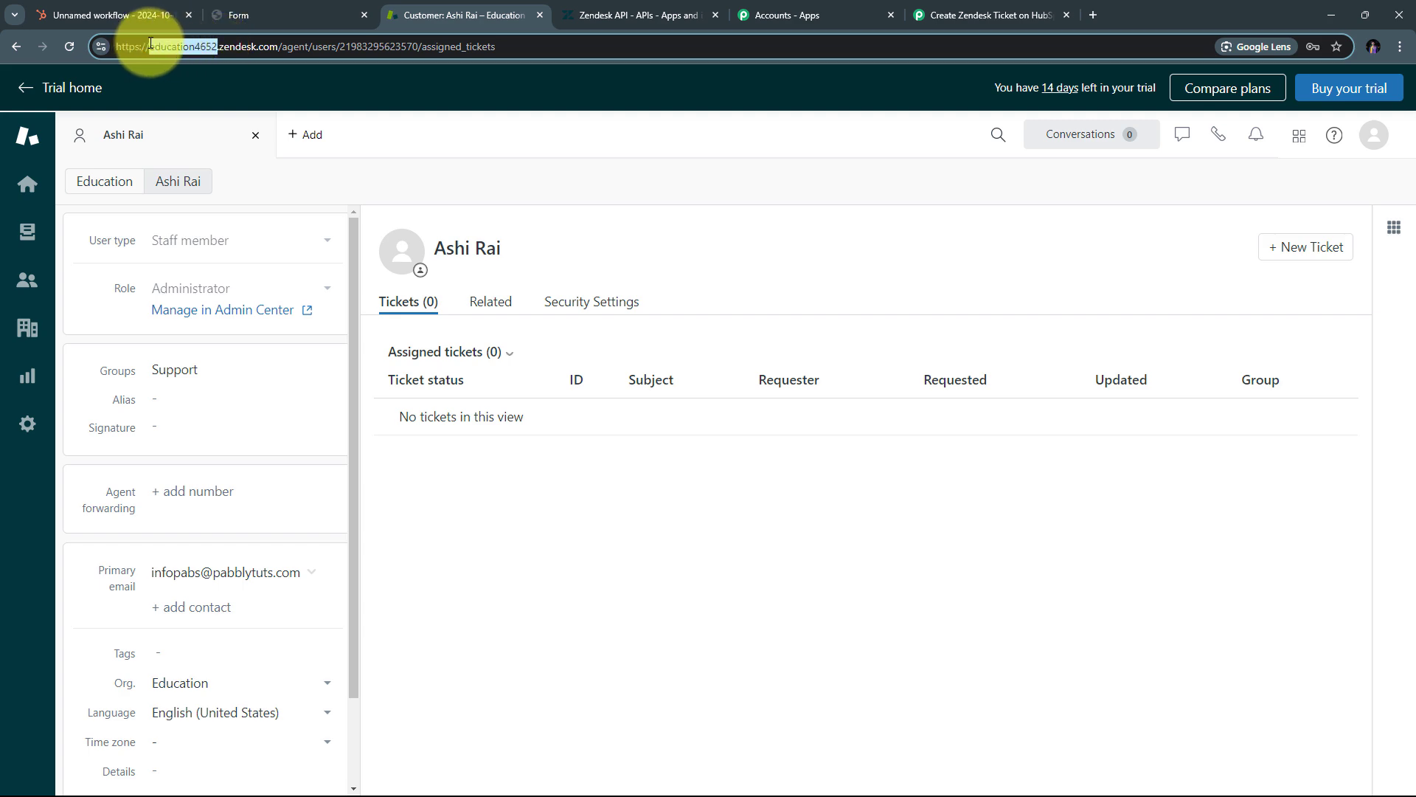
pyautogui.rightClick(158, 42)
pyautogui.click(210, 187)
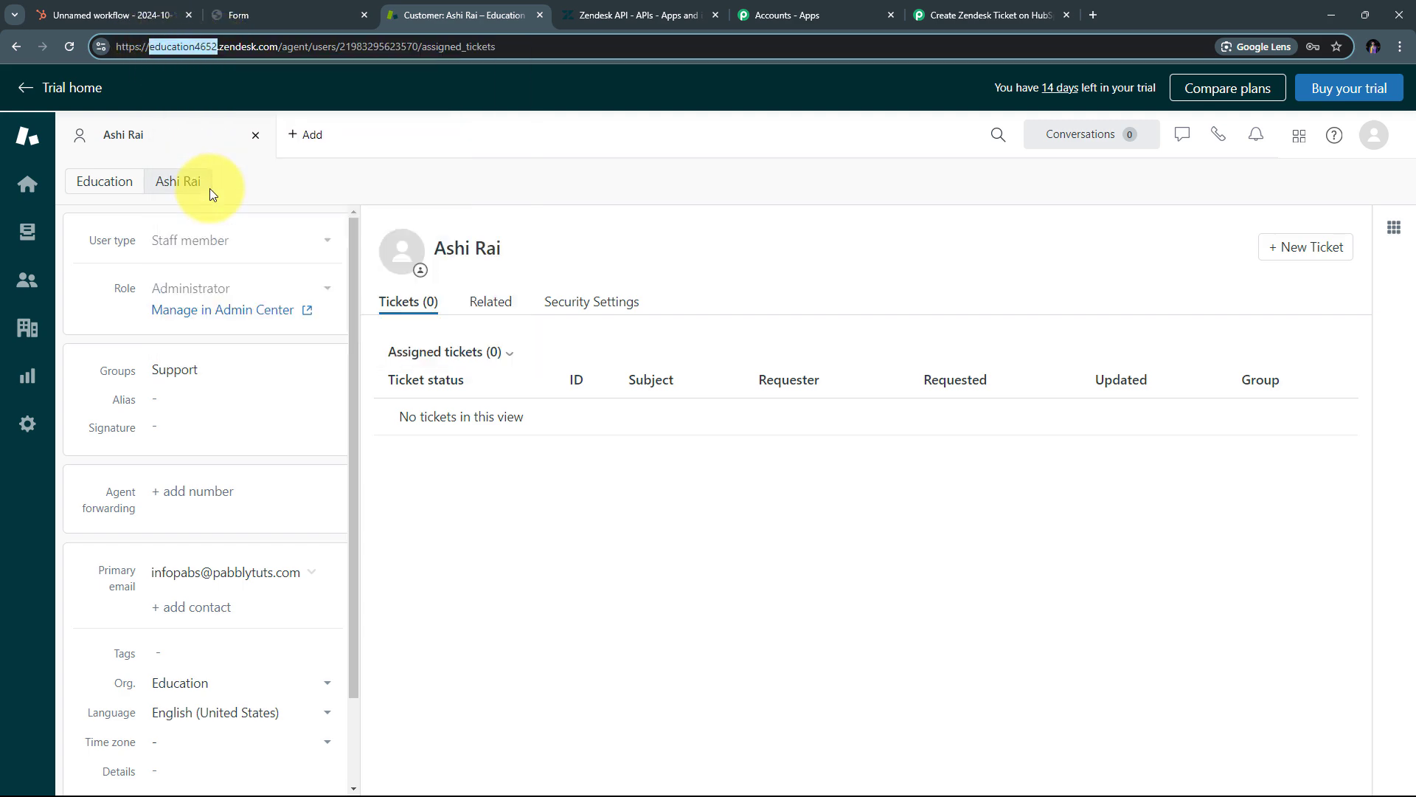
pyautogui.click(931, 15)
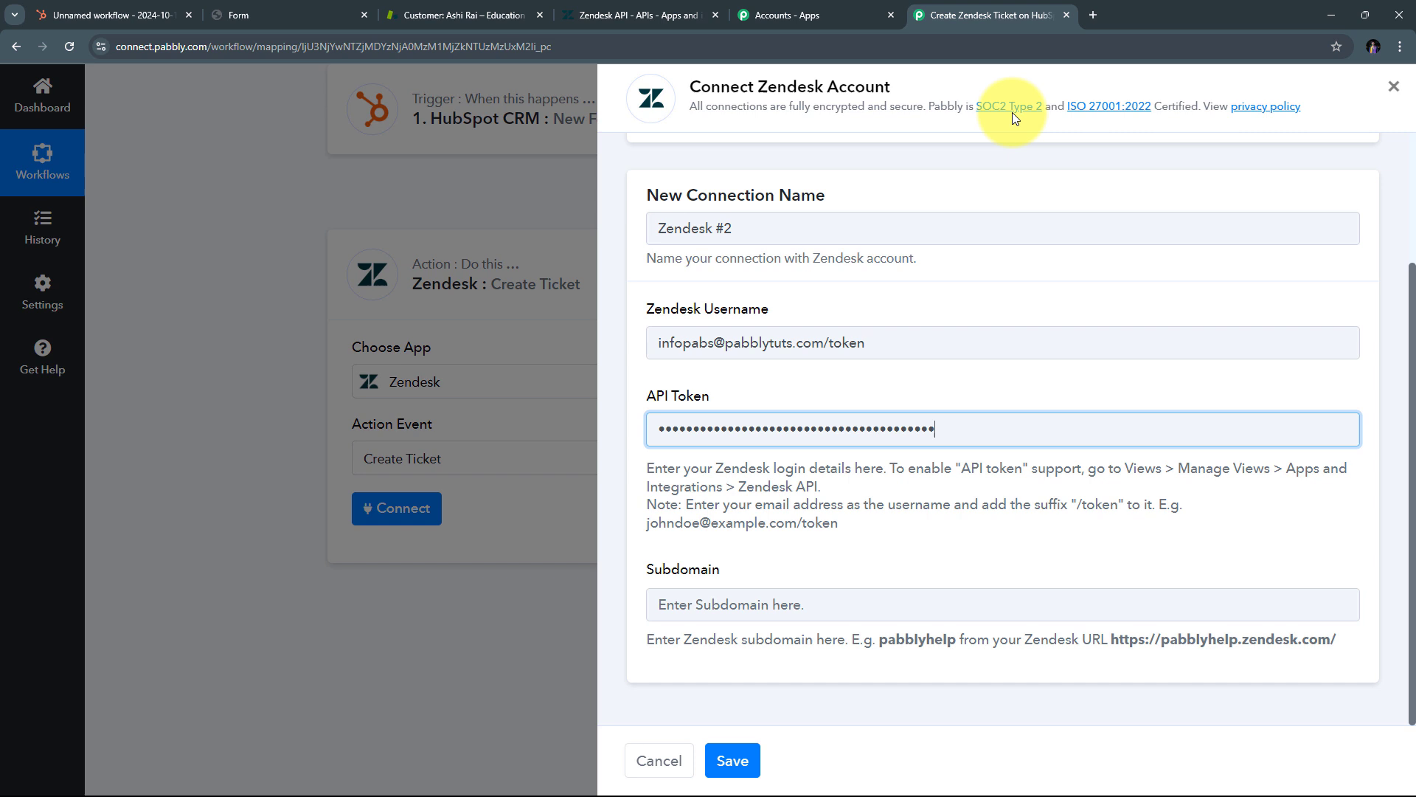
pyautogui.click(705, 604)
pyautogui.rightClick(705, 604)
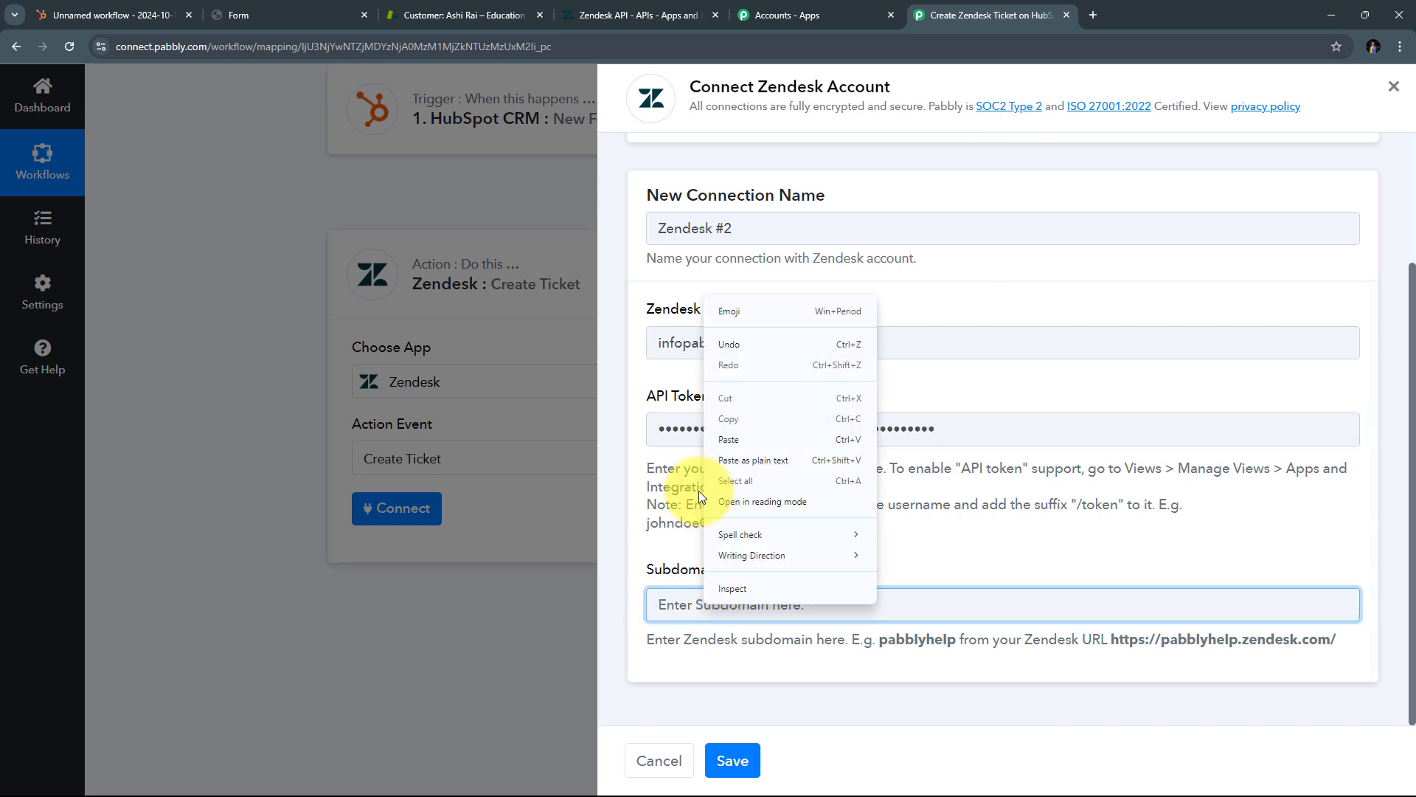
pyautogui.click(726, 441)
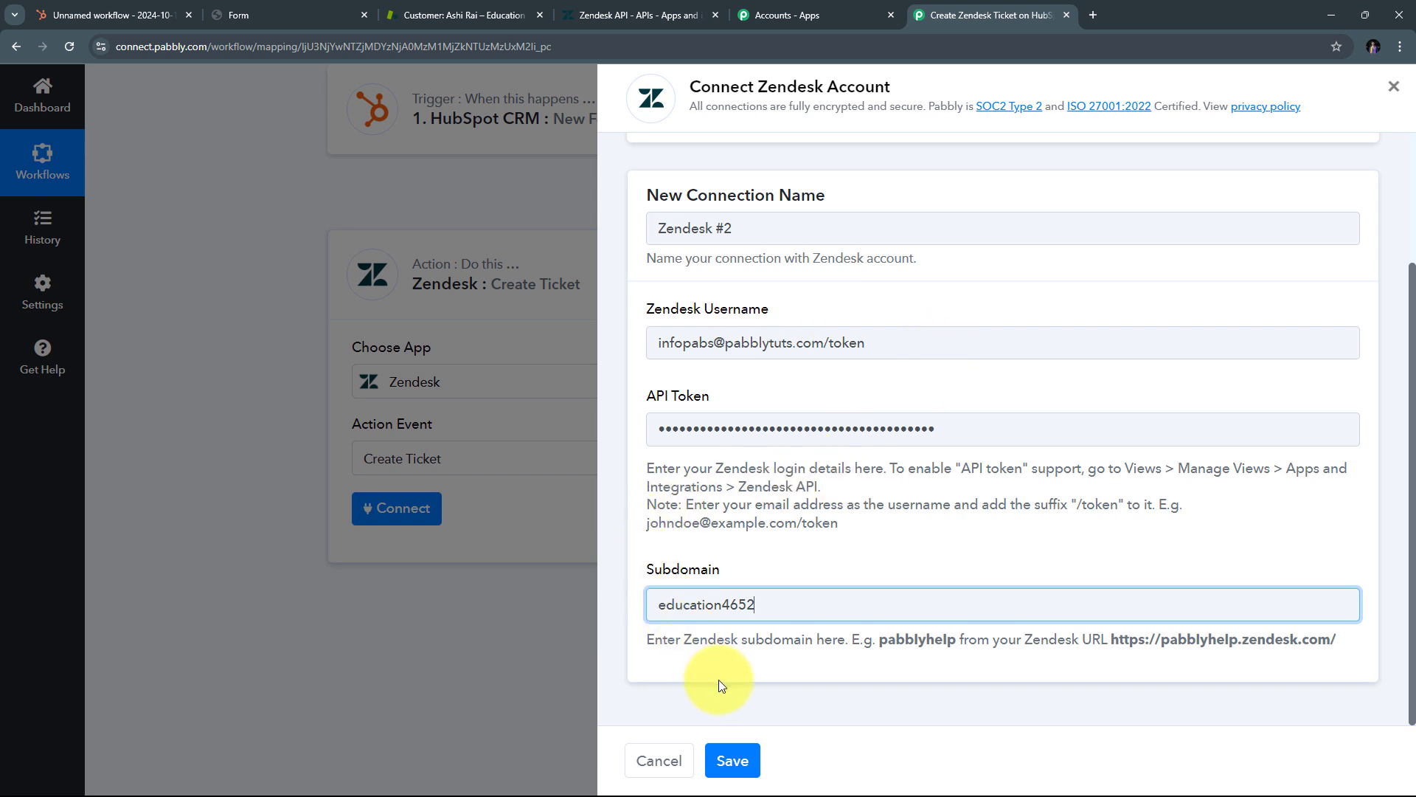
pyautogui.click(732, 761)
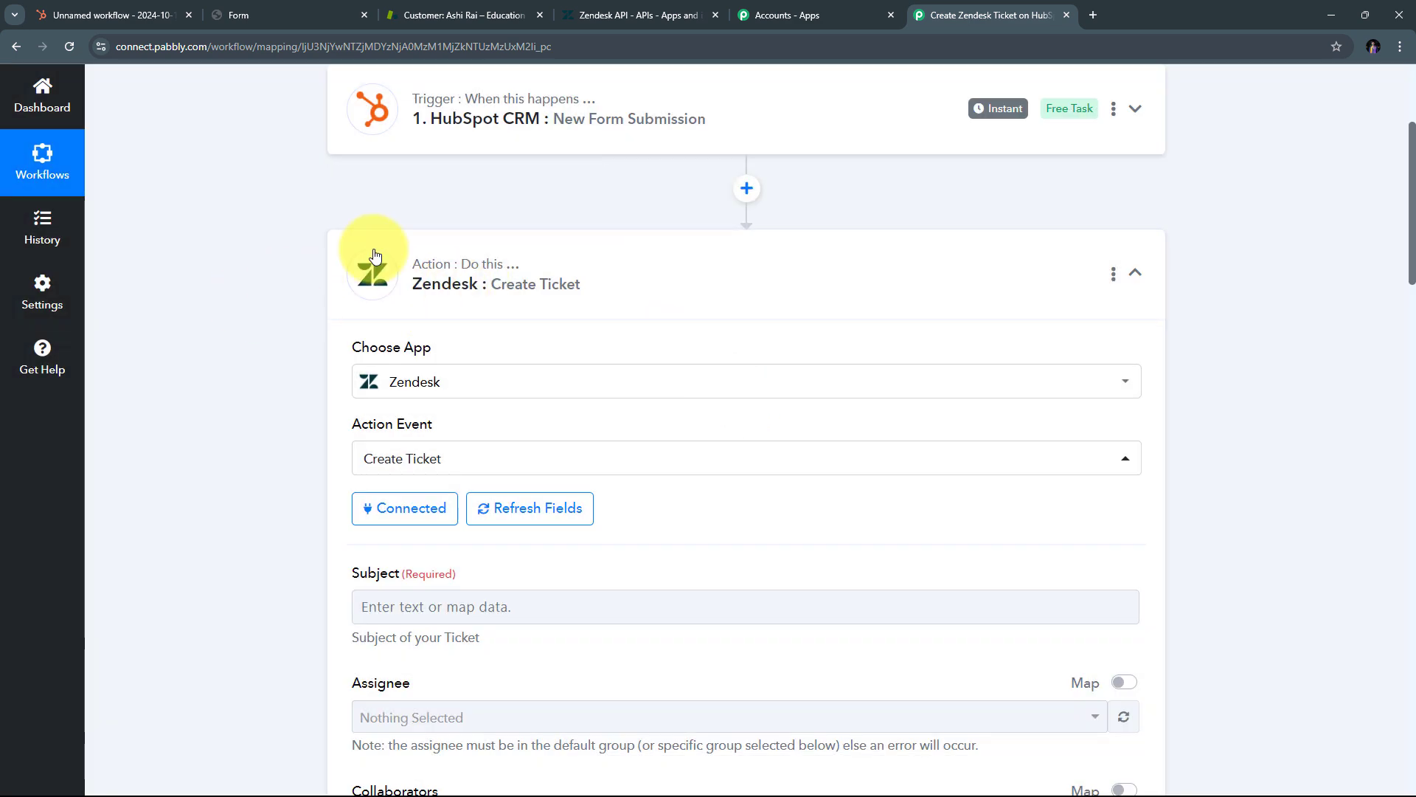
# Step: Enter 'New Issue facing' as the Create Ticket Subject
pyautogui.scroll(-7, 624, 221)
pyautogui.scroll(-8, 627, 219)
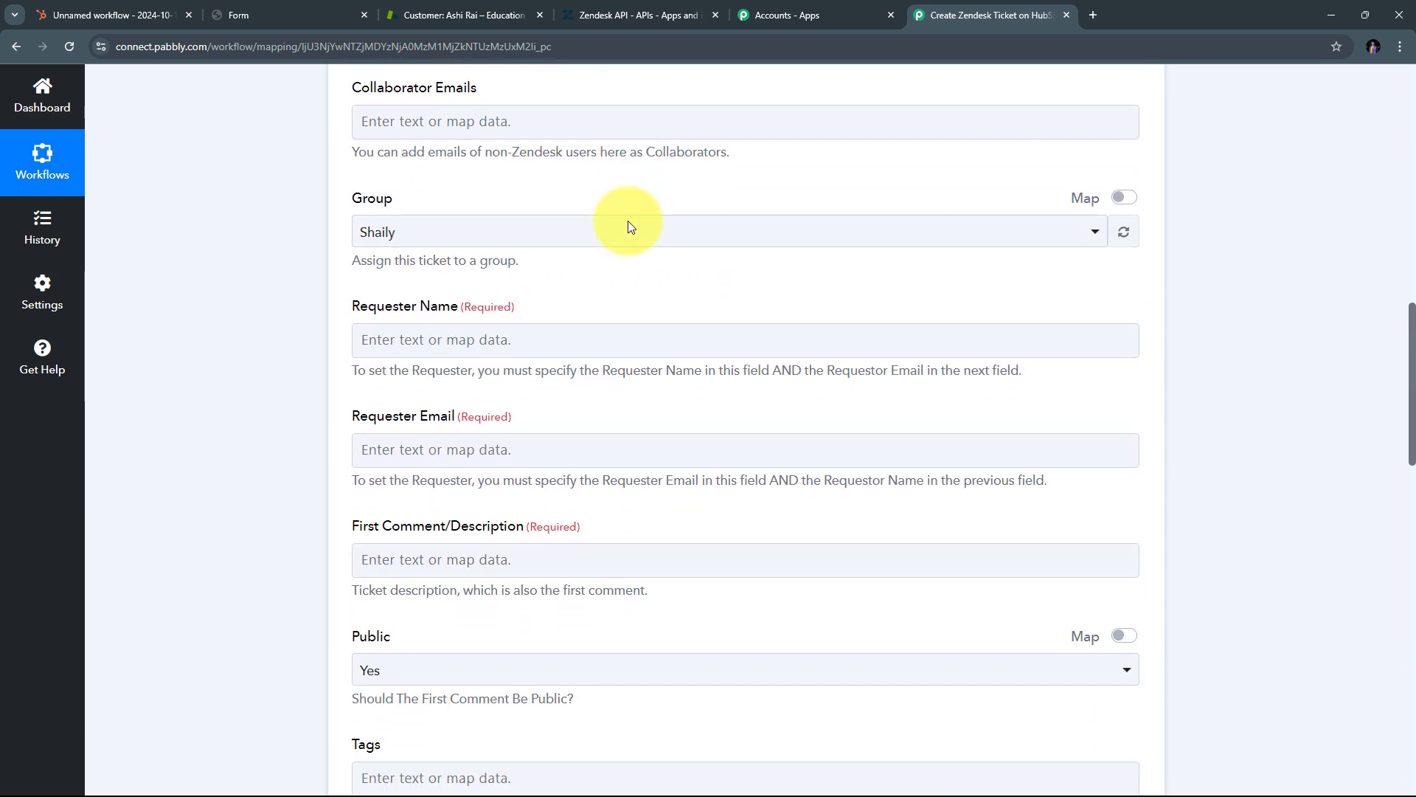
pyautogui.scroll(7, 627, 220)
pyautogui.scroll(5, 627, 219)
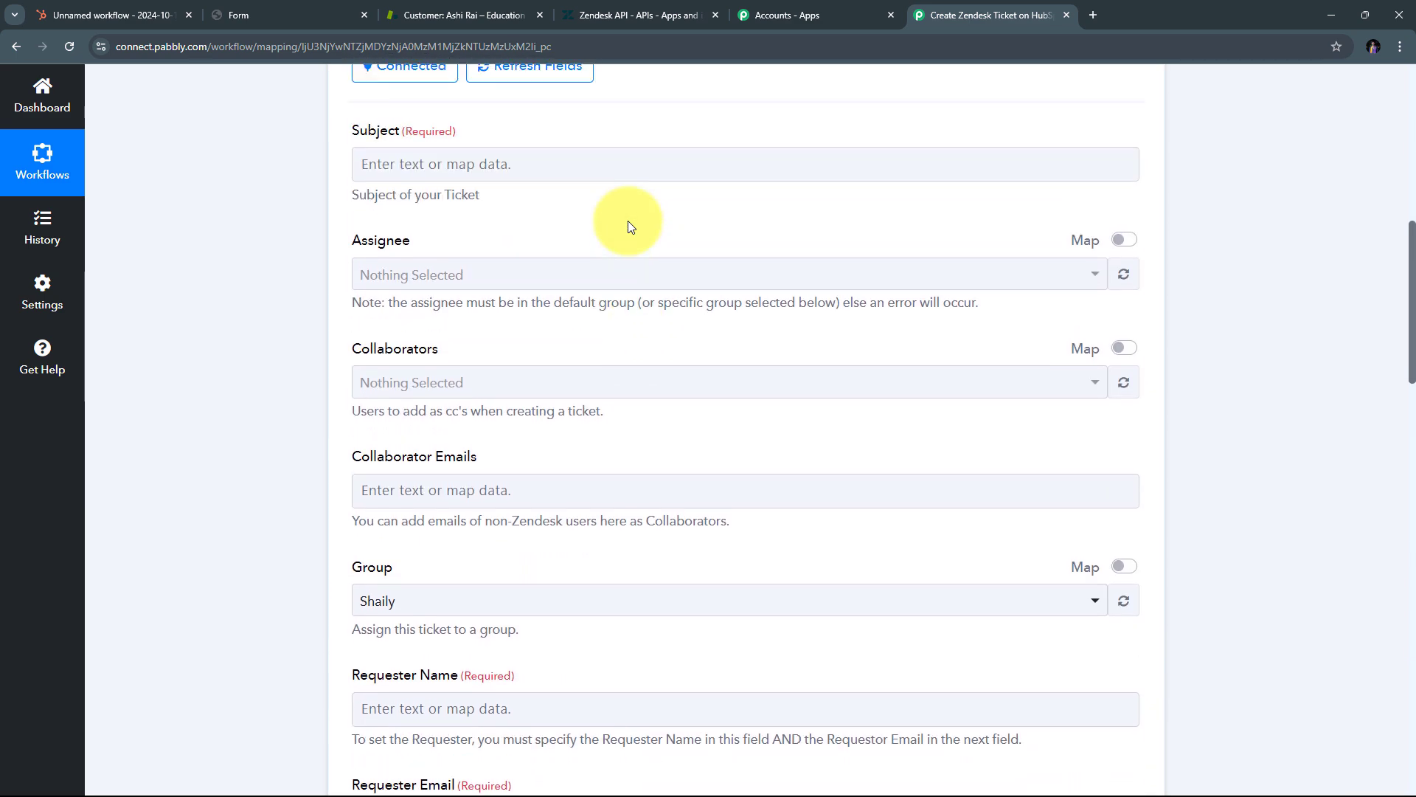
pyautogui.scroll(-1, 568, 347)
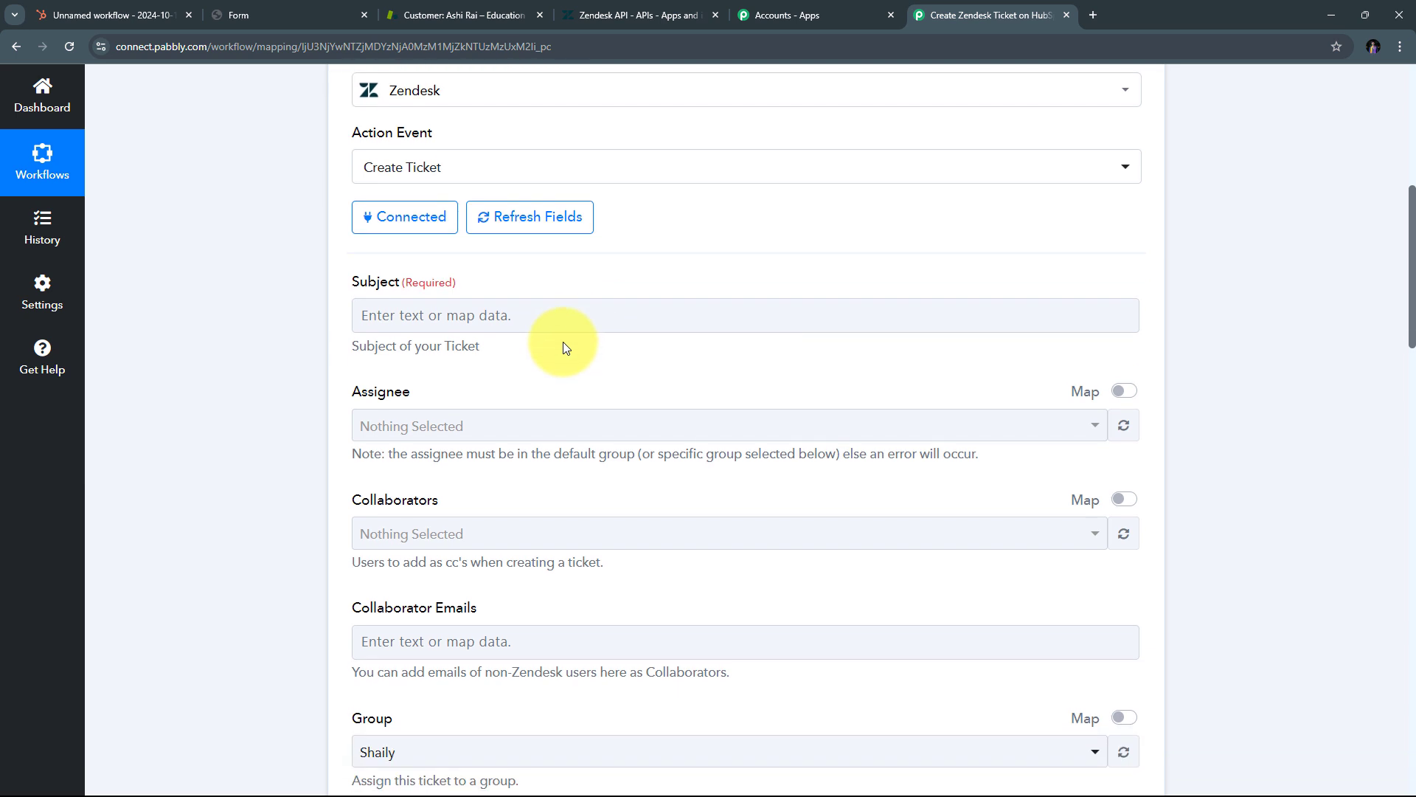
pyautogui.scroll(1, 369, 347)
pyautogui.click(390, 377)
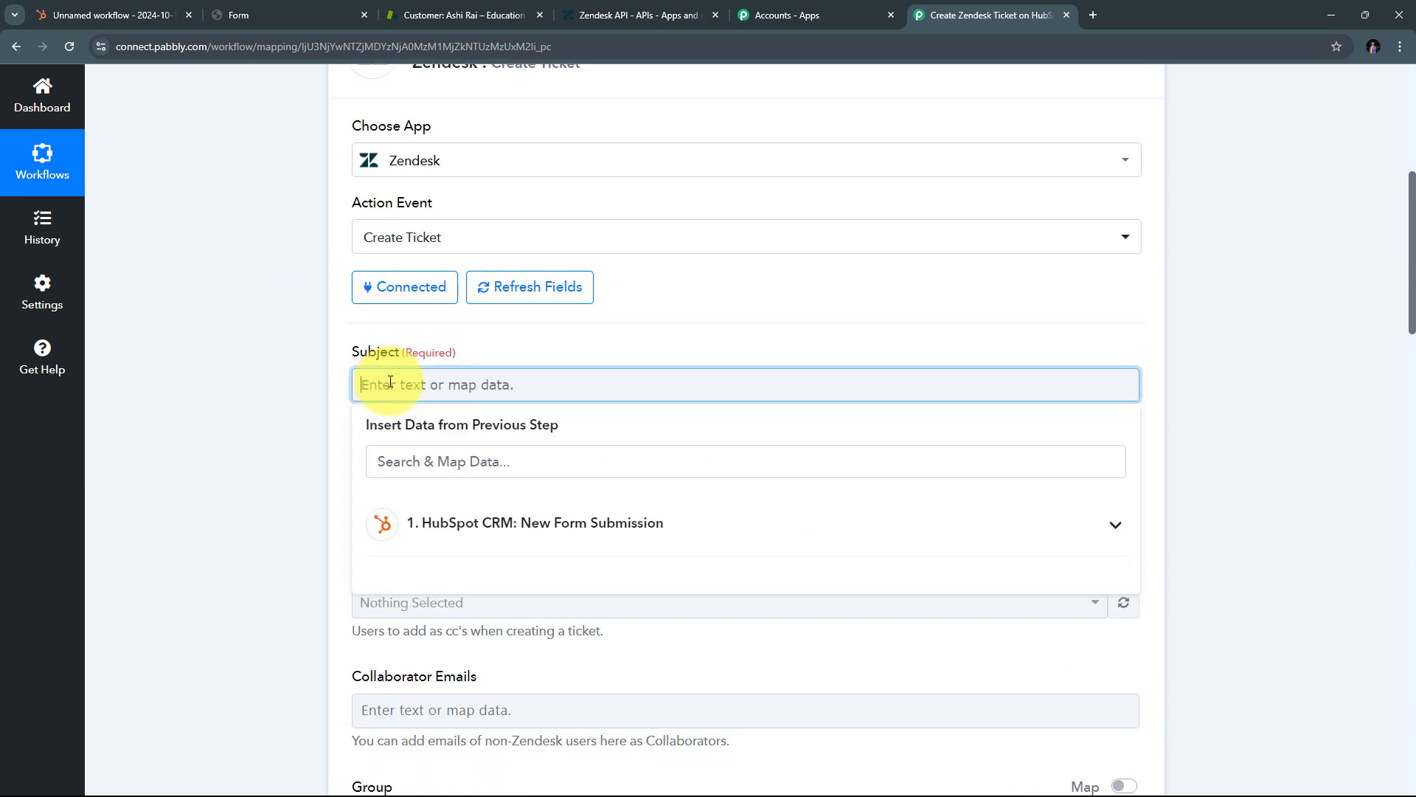
pyautogui.write('New Issue facing')
pyautogui.click(471, 341)
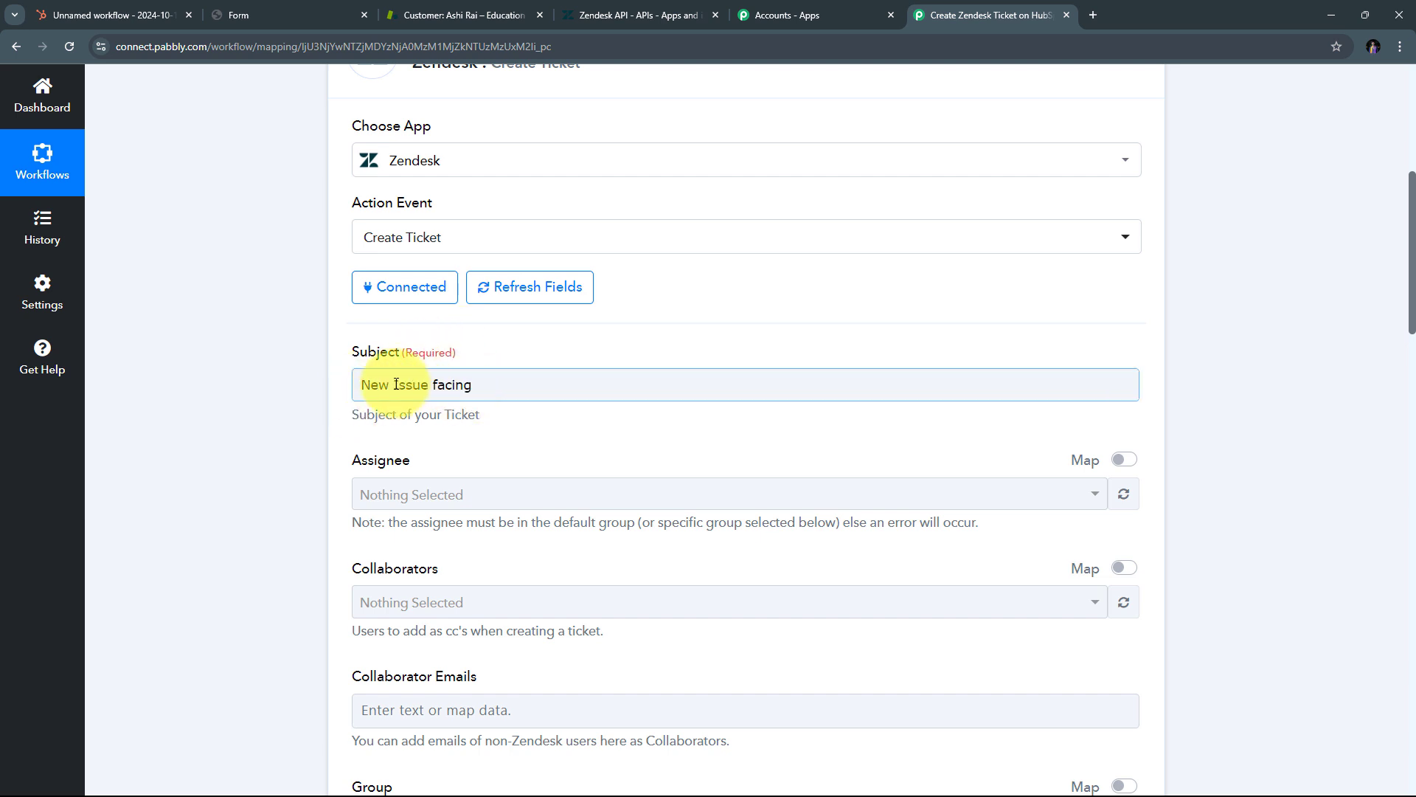
pyautogui.scroll(-2, 472, 354)
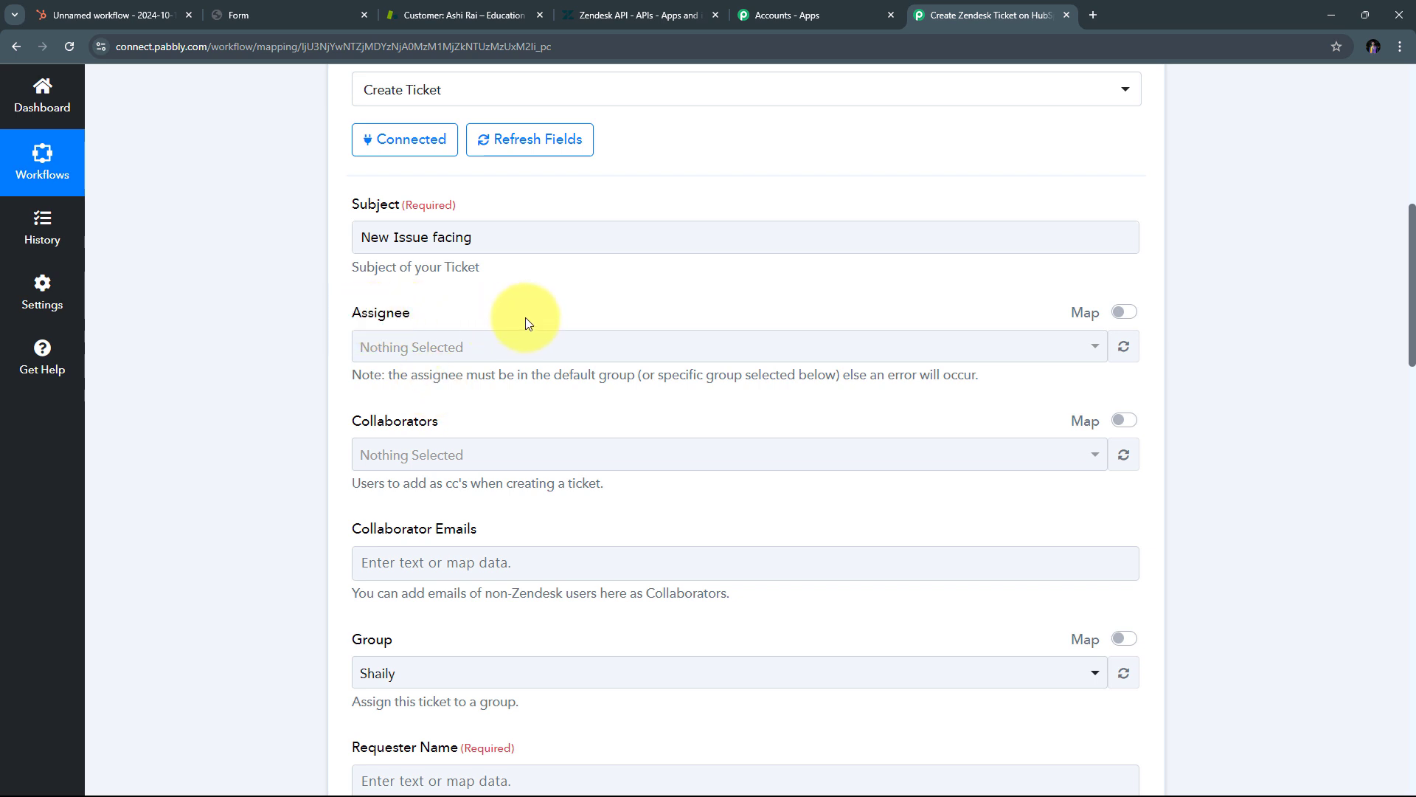
pyautogui.scroll(-1, 525, 317)
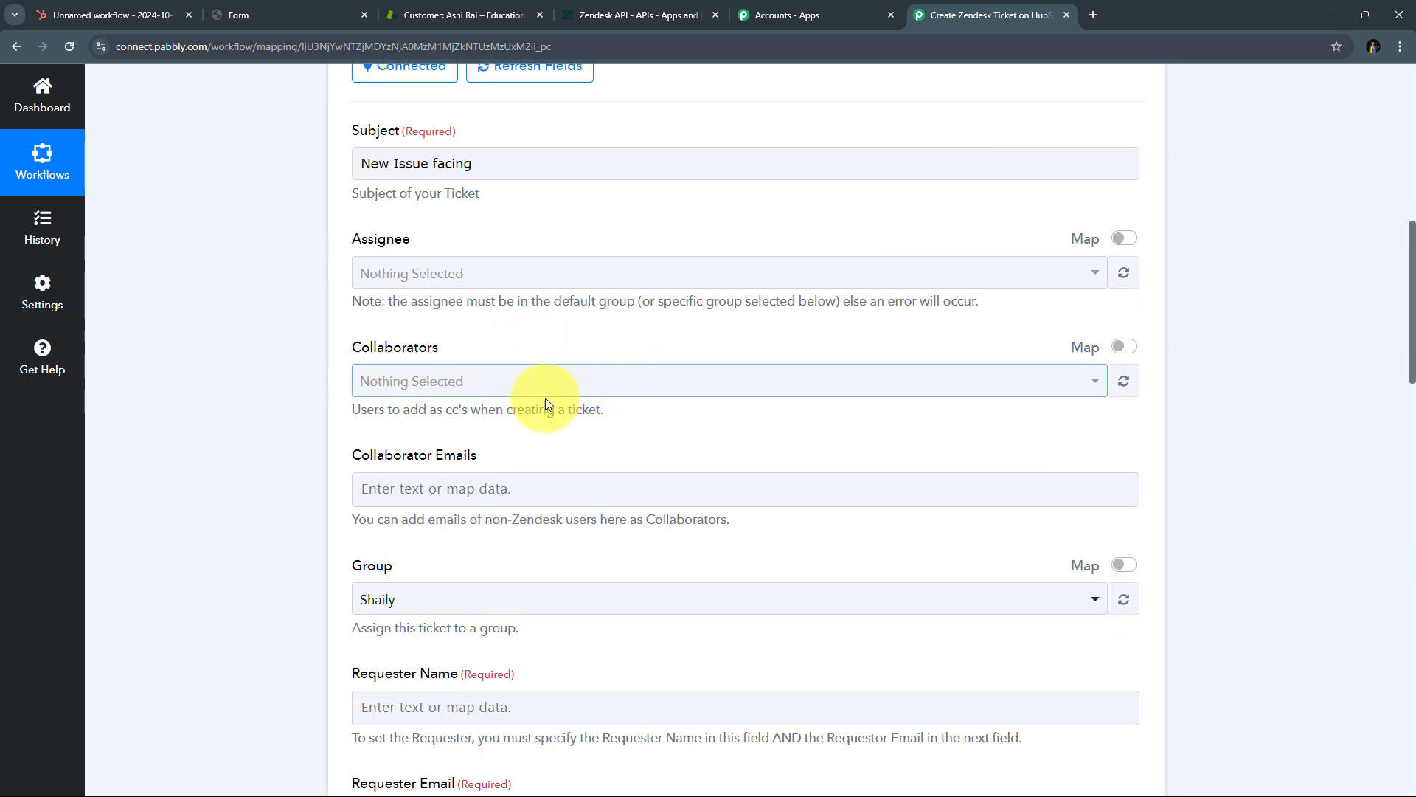
pyautogui.scroll(-1, 545, 397)
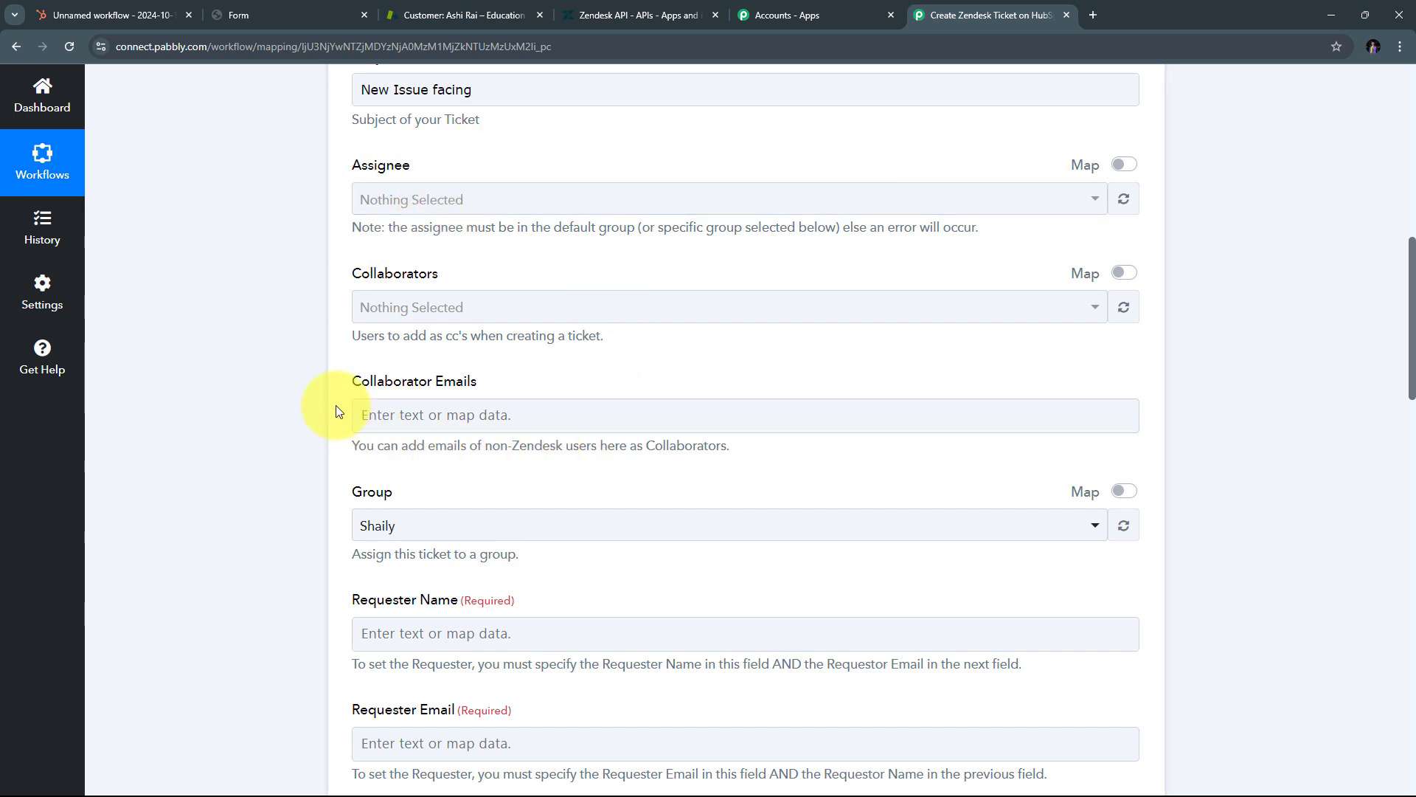
pyautogui.scroll(-2, 641, 299)
pyautogui.scroll(-4, 642, 306)
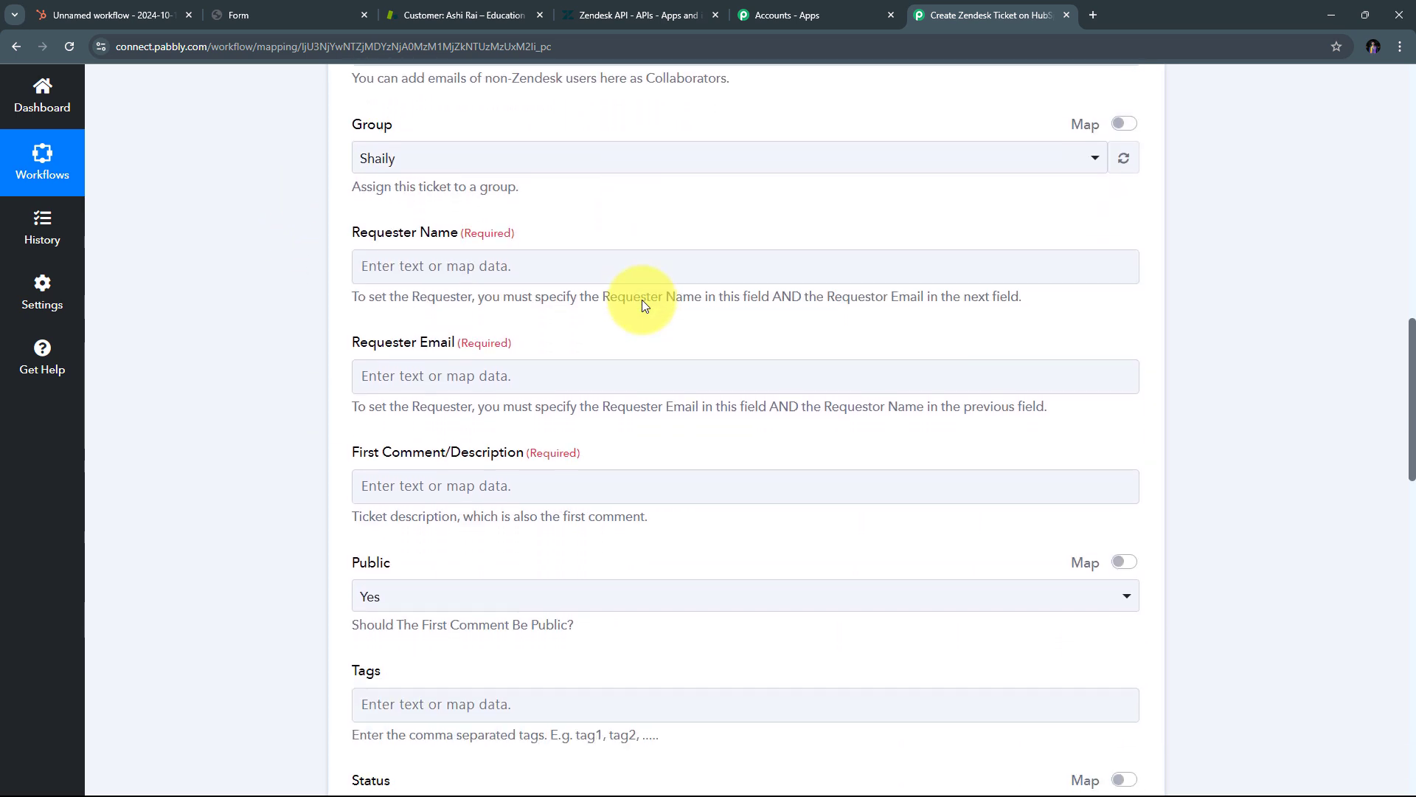
pyautogui.scroll(1, 595, 308)
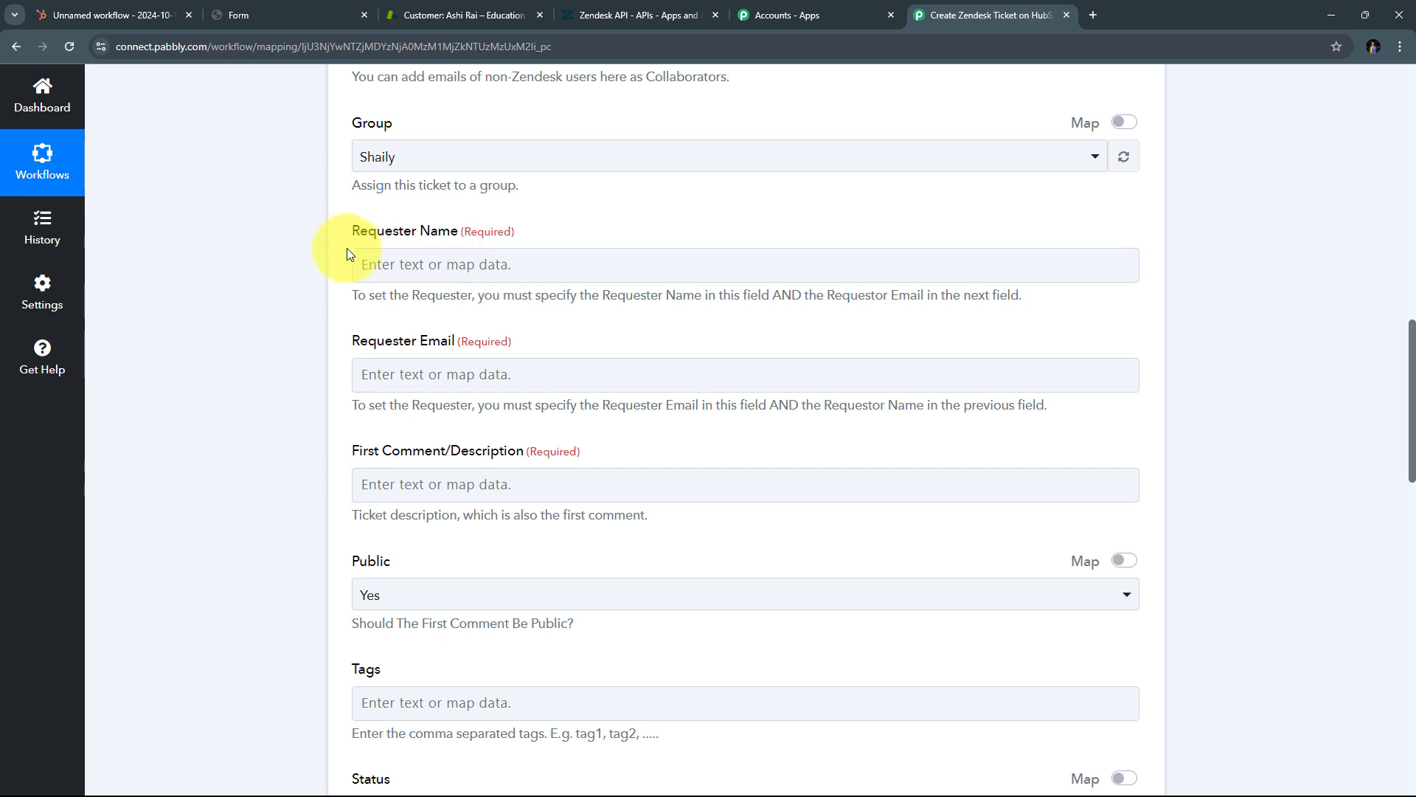
# Step: Map the HubSpot submission's Firstname value into Requester Name
pyautogui.click(395, 251)
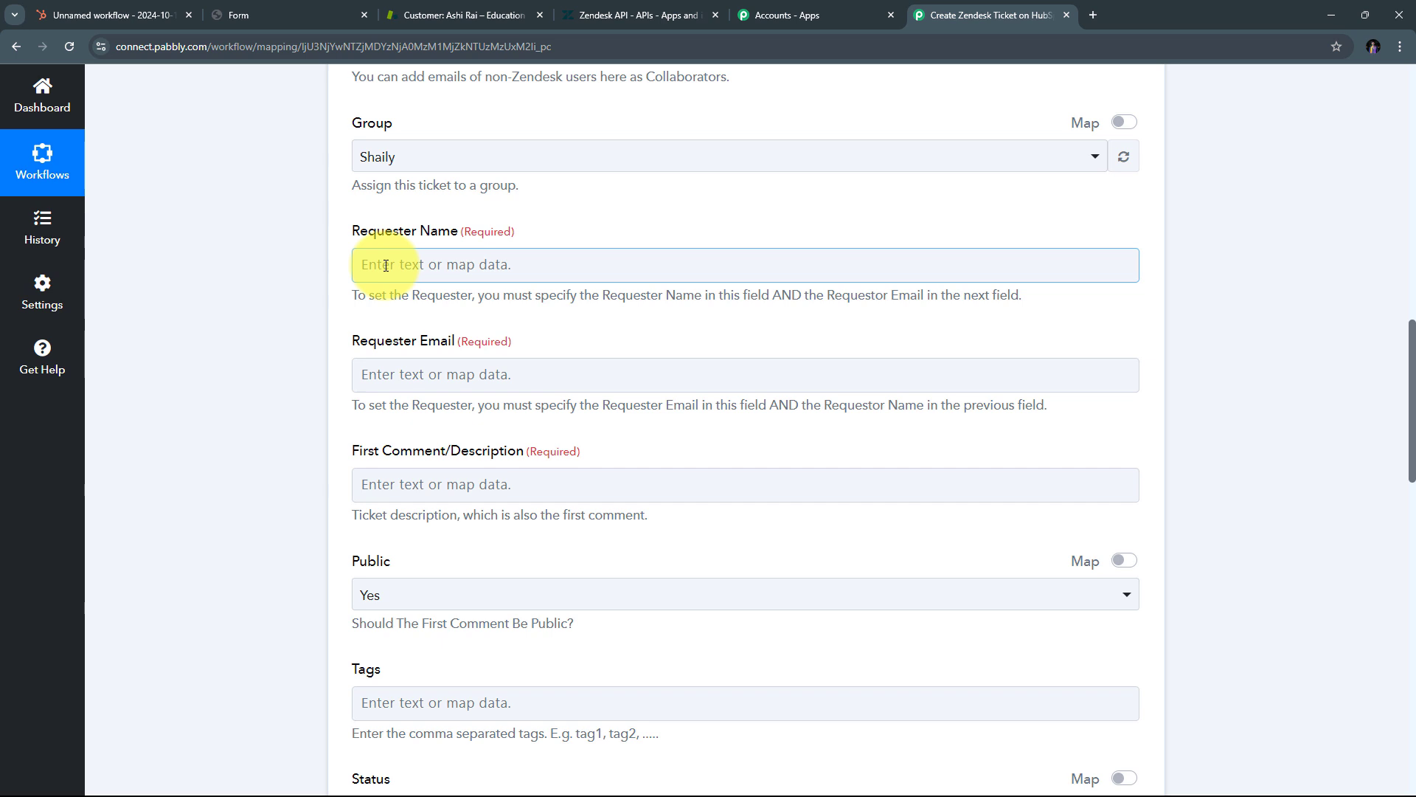
pyautogui.click(386, 266)
pyautogui.scroll(-1, 715, 228)
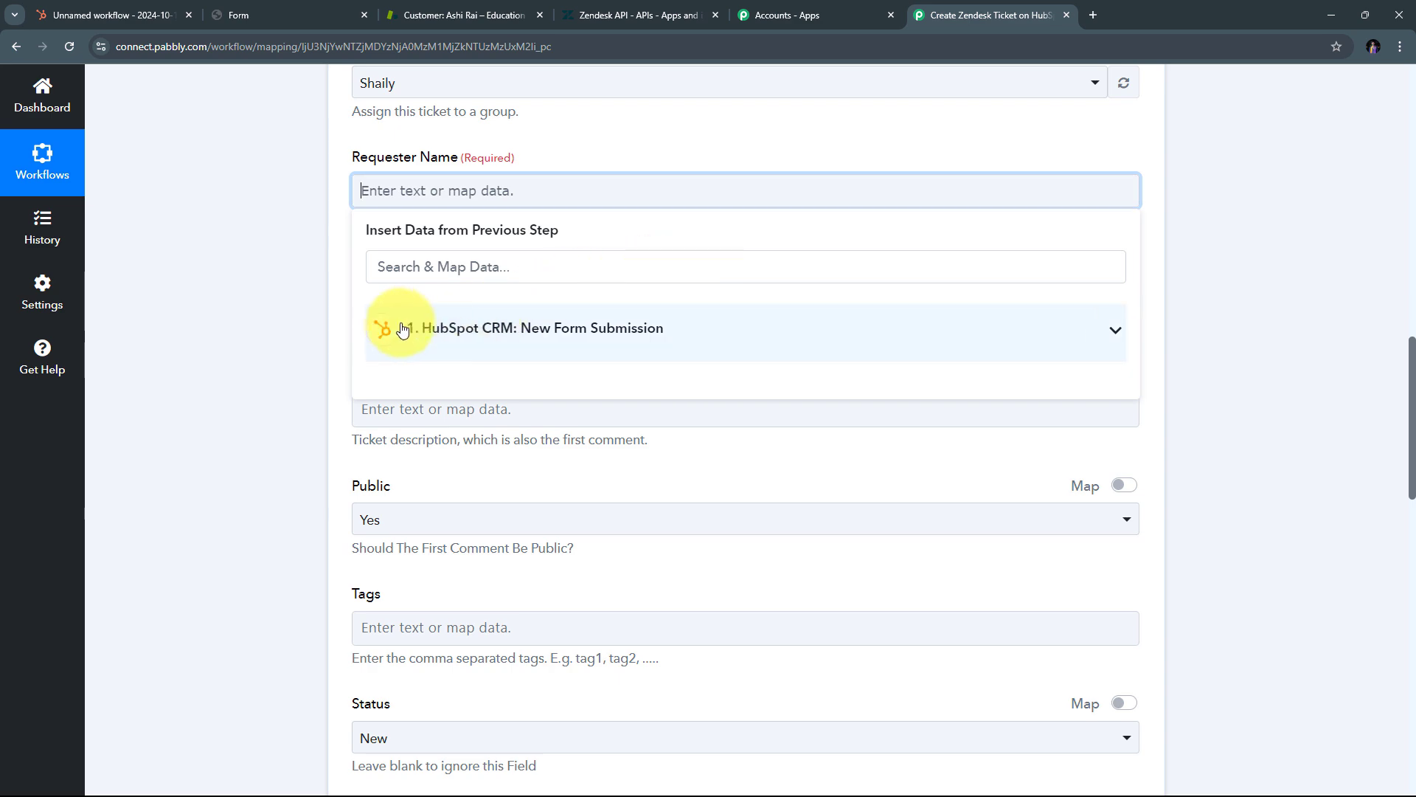
pyautogui.click(679, 343)
pyautogui.scroll(-5, 689, 367)
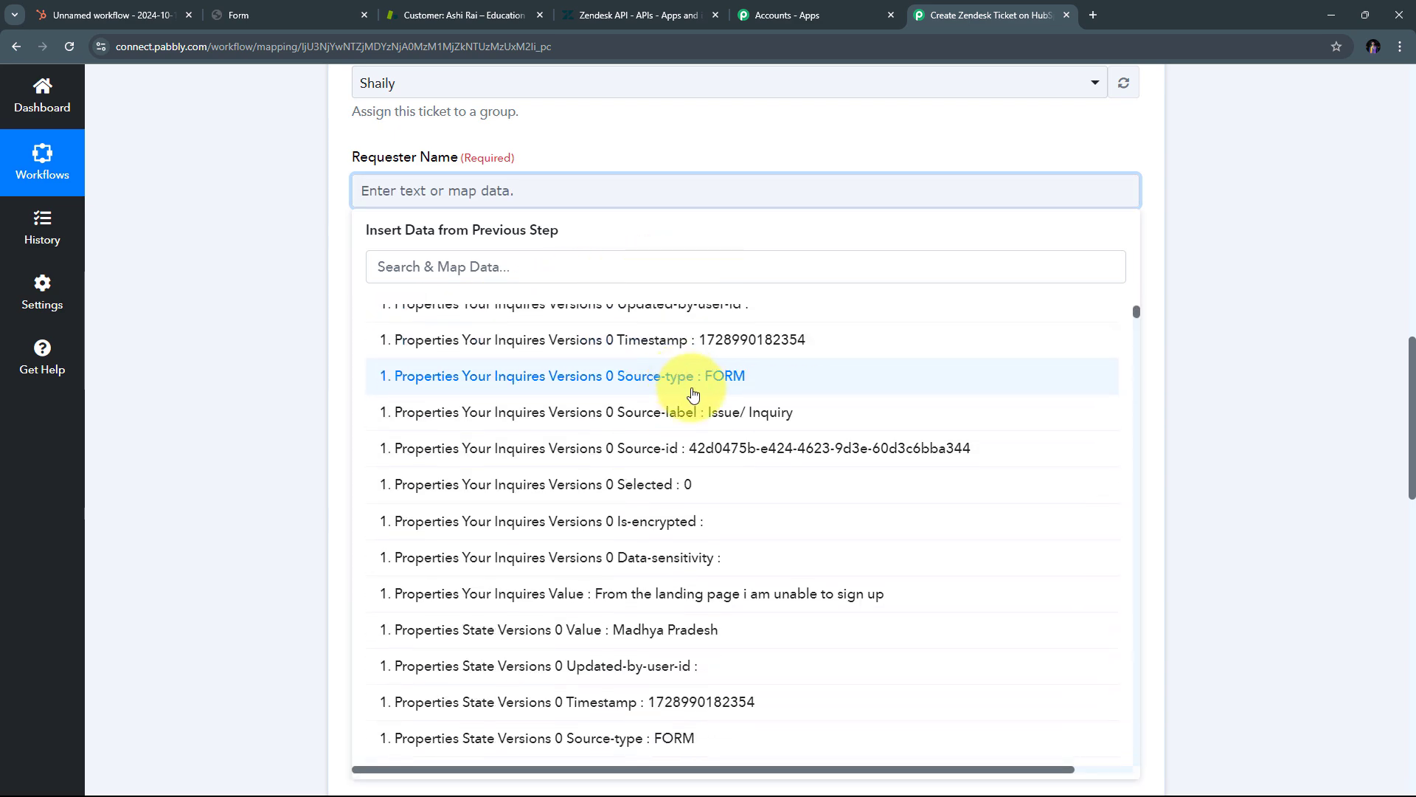
pyautogui.click(457, 269)
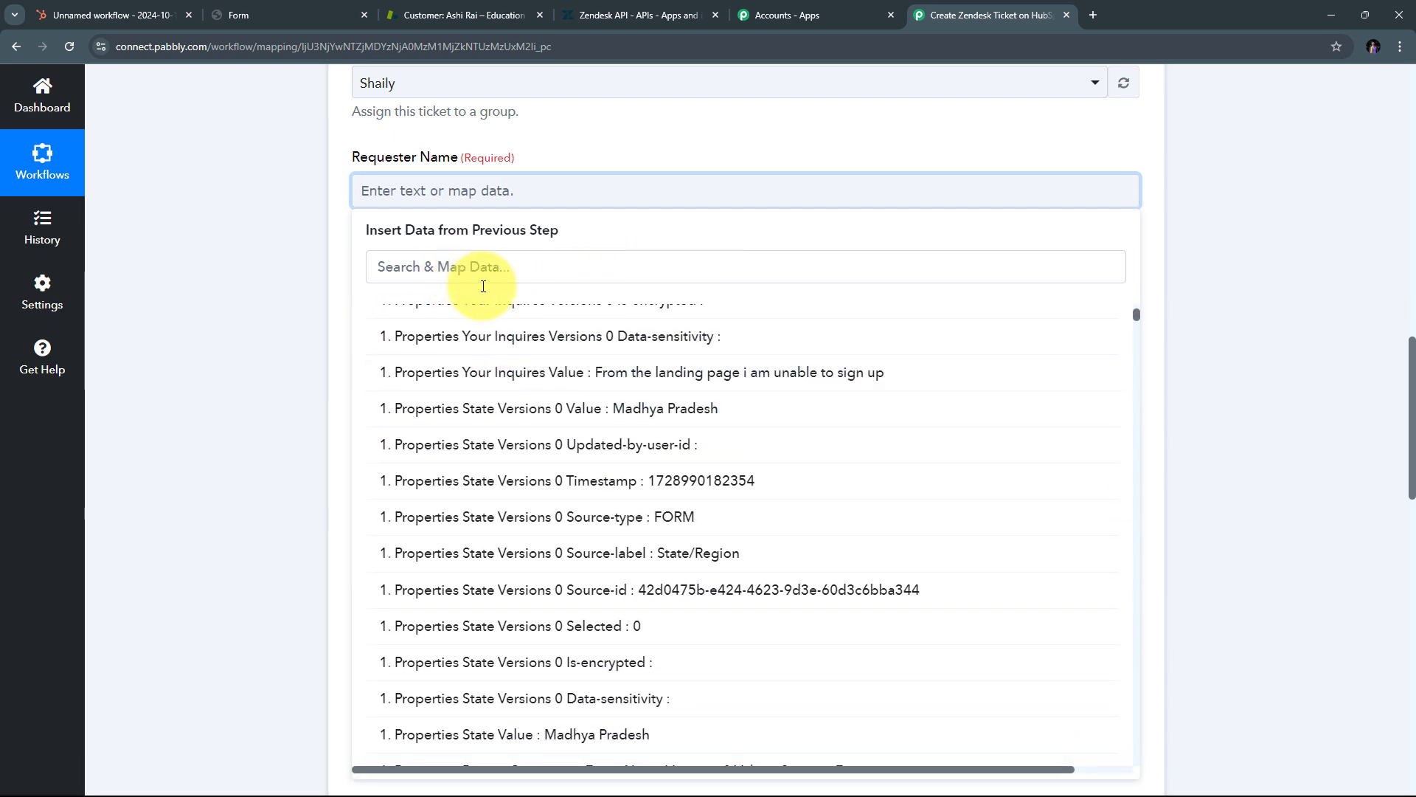
pyautogui.write('Firstname')
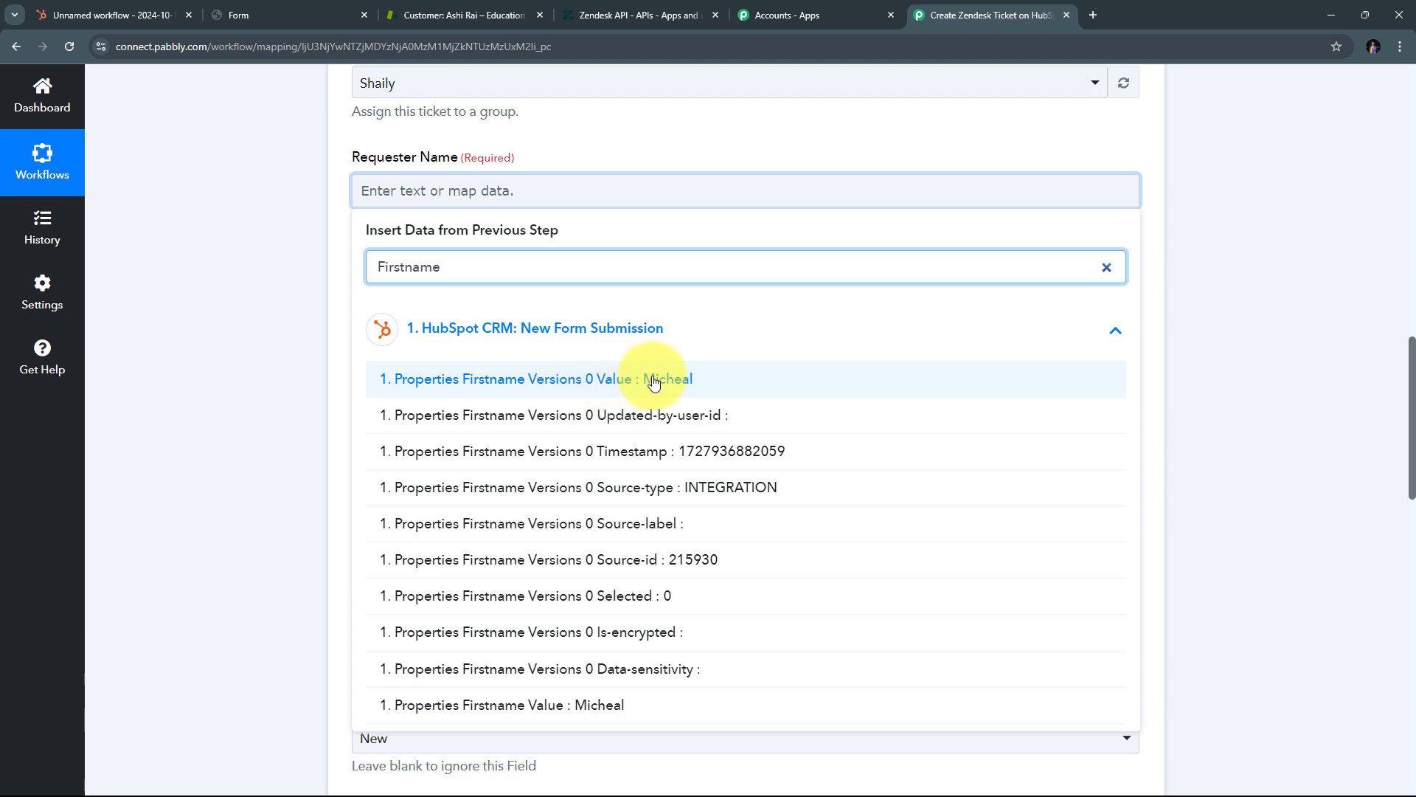
pyautogui.click(653, 379)
# Step: Append the submission's lastname value to Requester Name
pyautogui.click(706, 197)
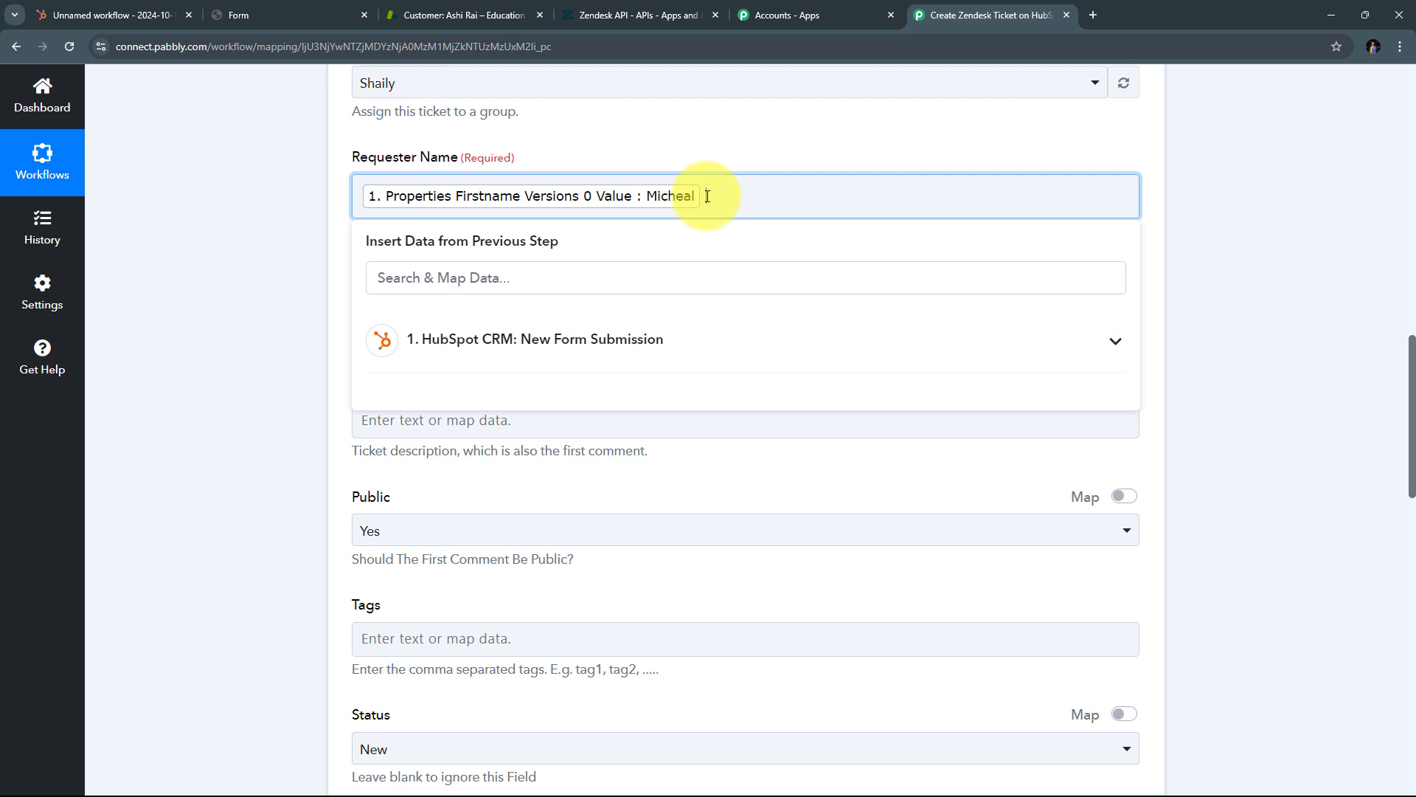
pyautogui.click(558, 277)
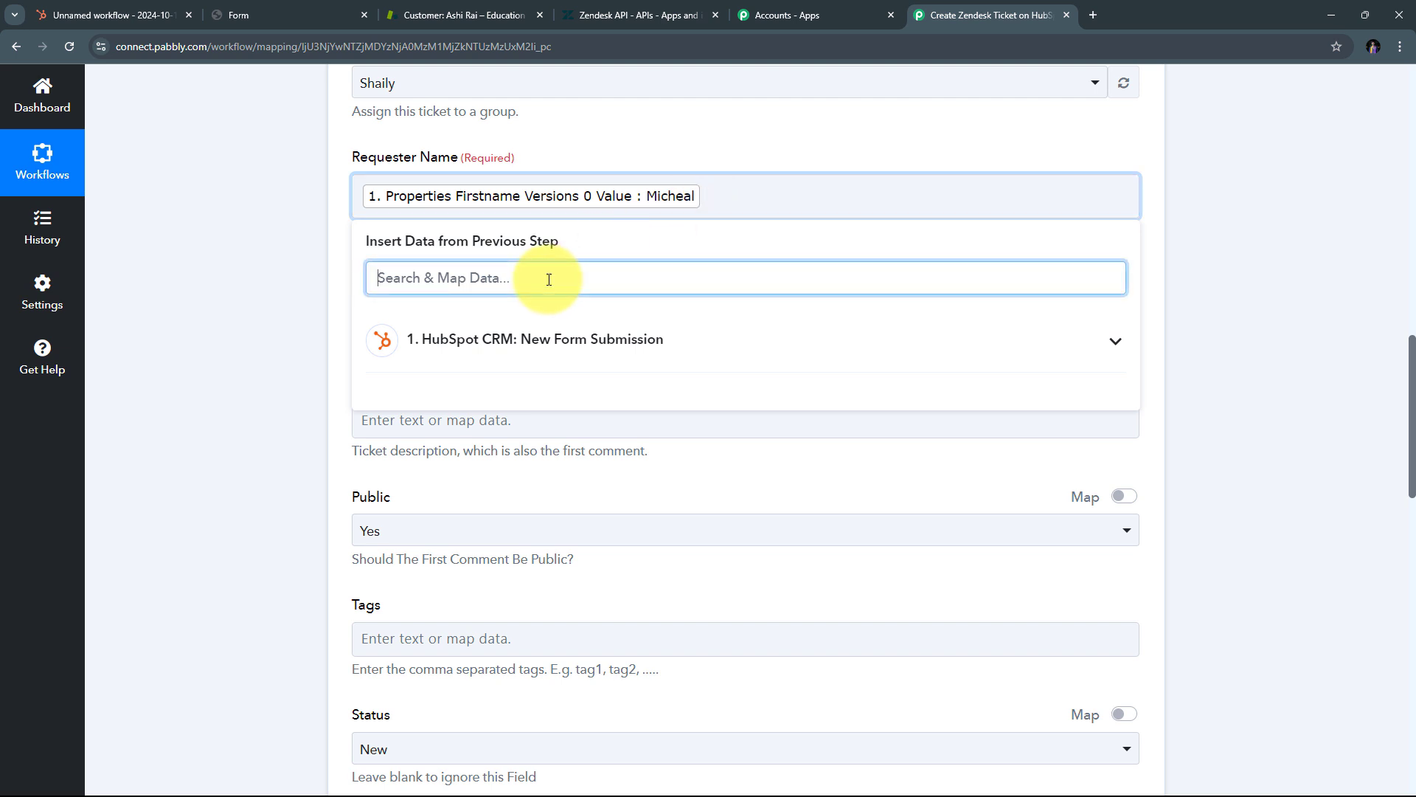
pyautogui.write('lastname')
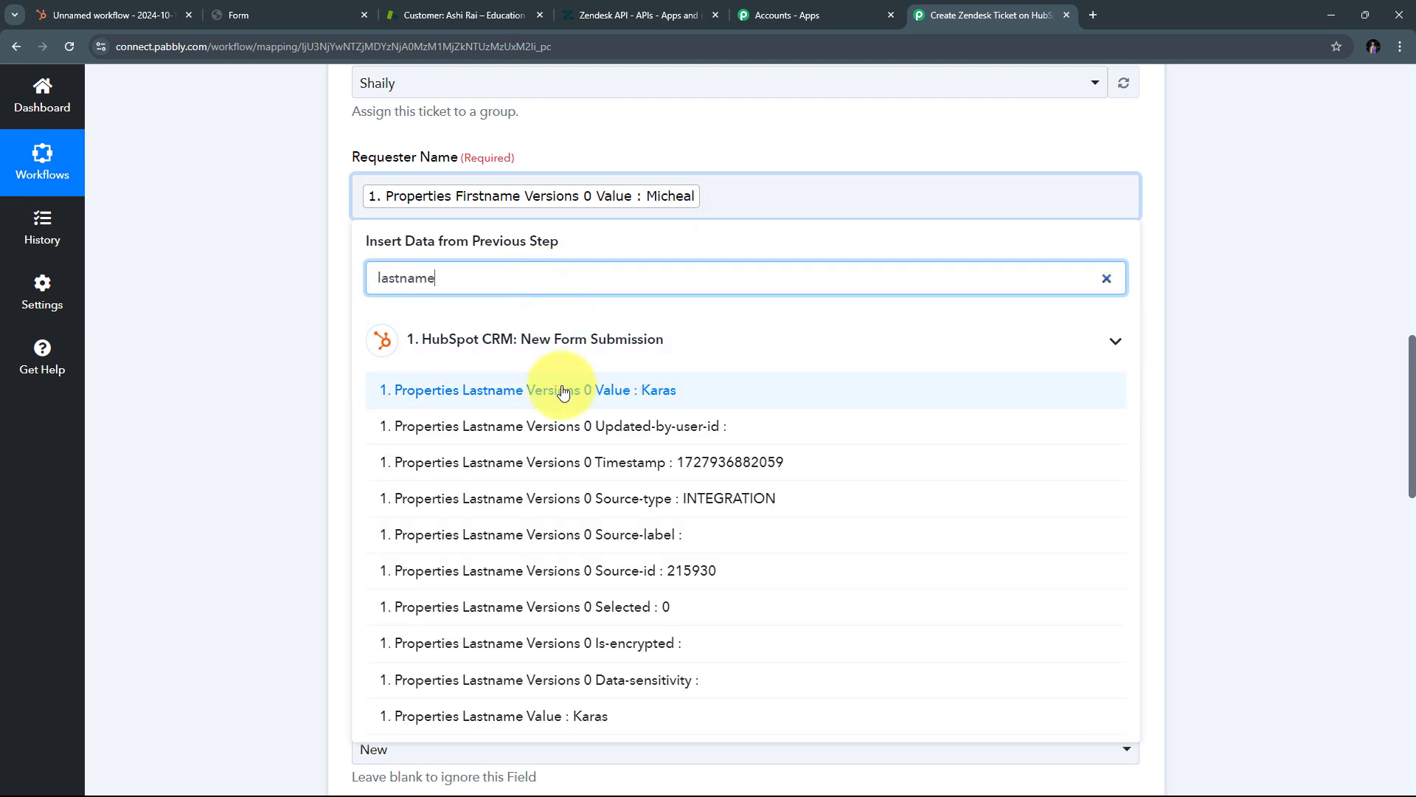
pyautogui.click(607, 399)
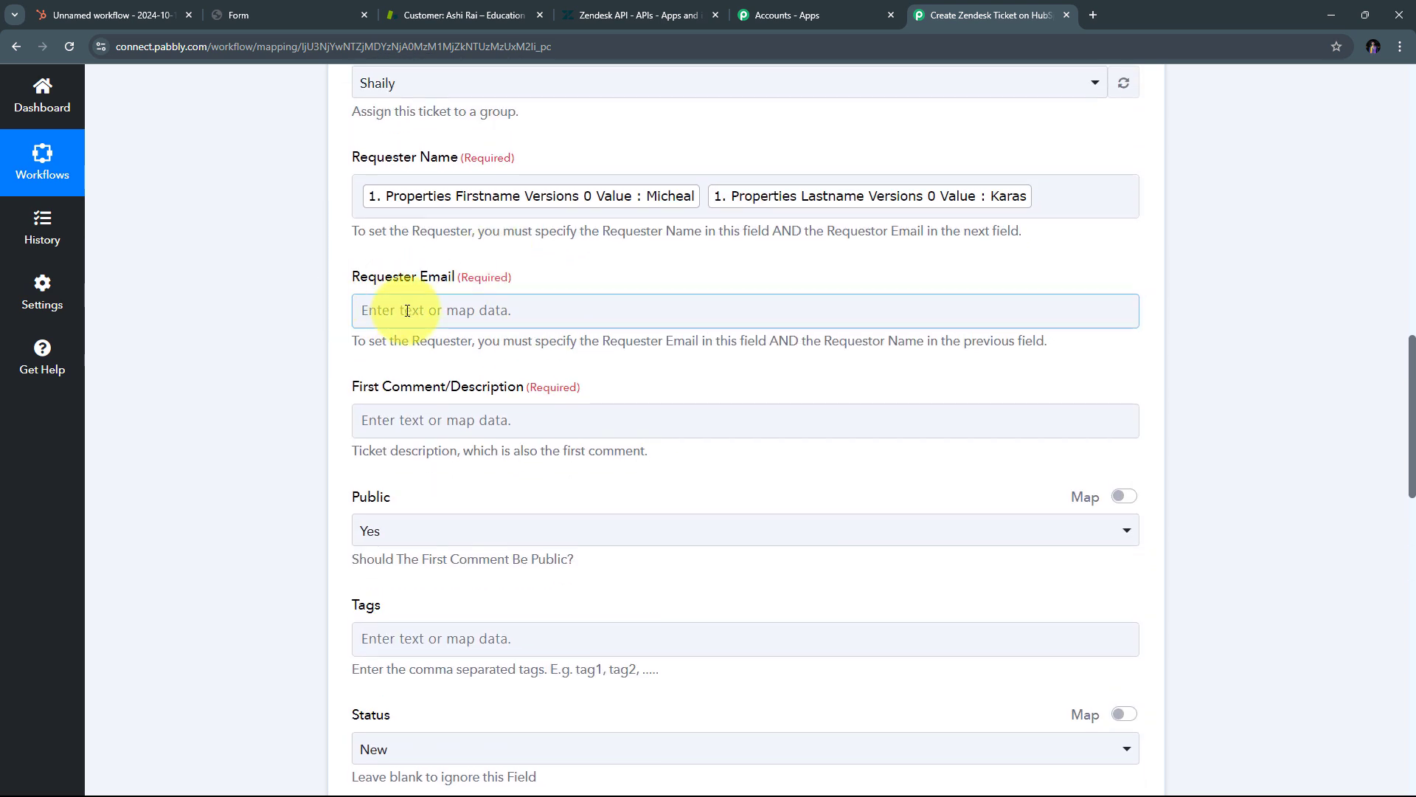
# Step: Map Identity-profiles 0 Identities 0 Value into Requester Email
pyautogui.click(432, 315)
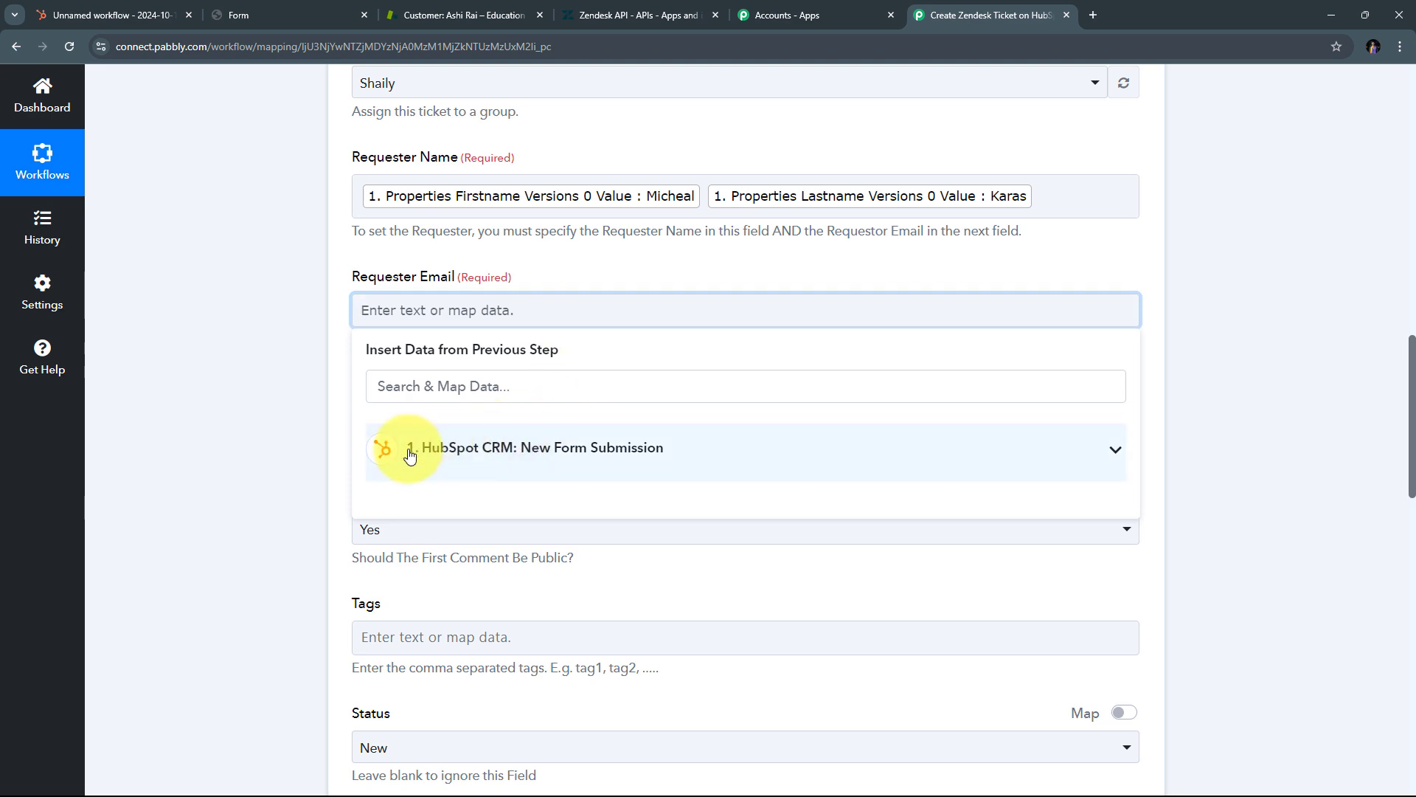
pyautogui.click(536, 460)
pyautogui.scroll(-15, 765, 576)
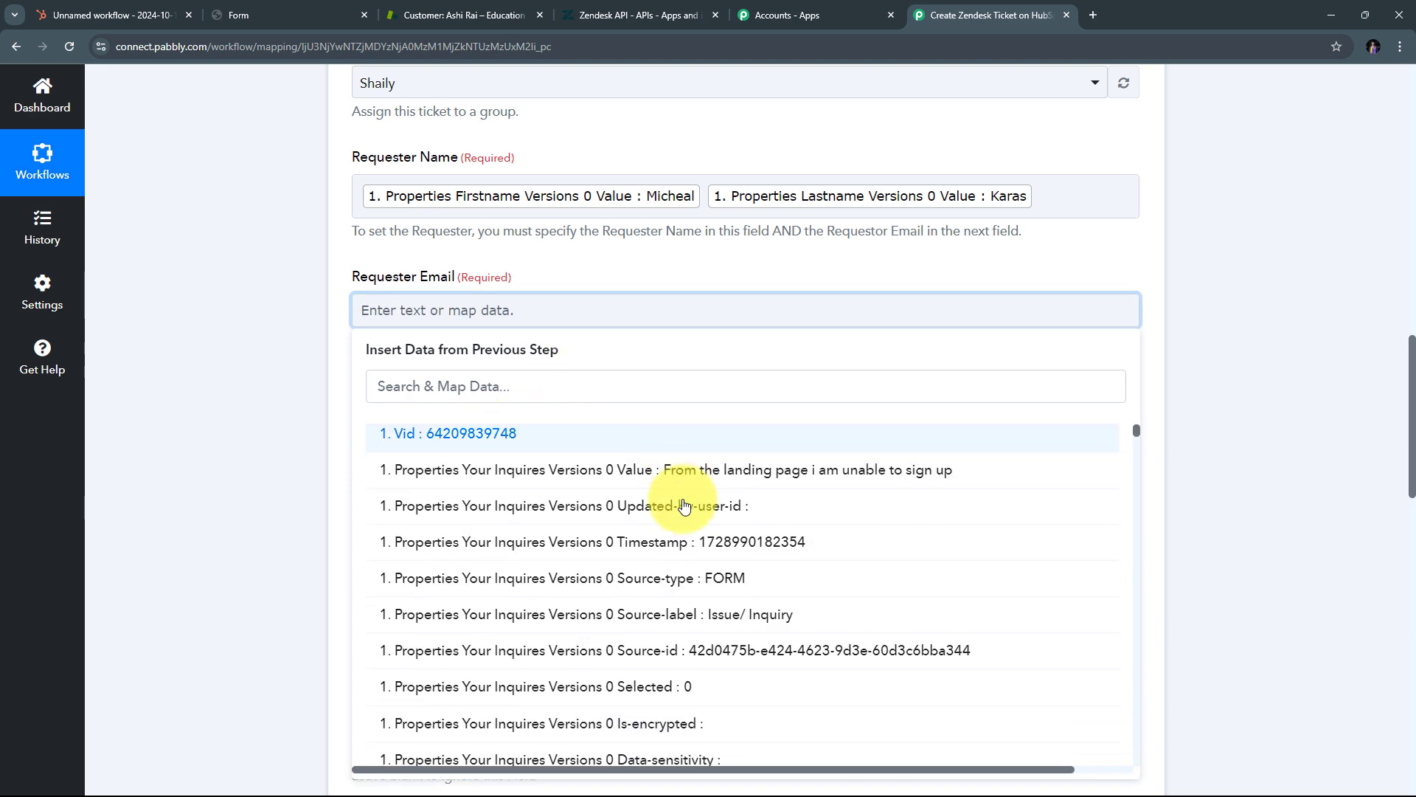
pyautogui.scroll(-10, 765, 576)
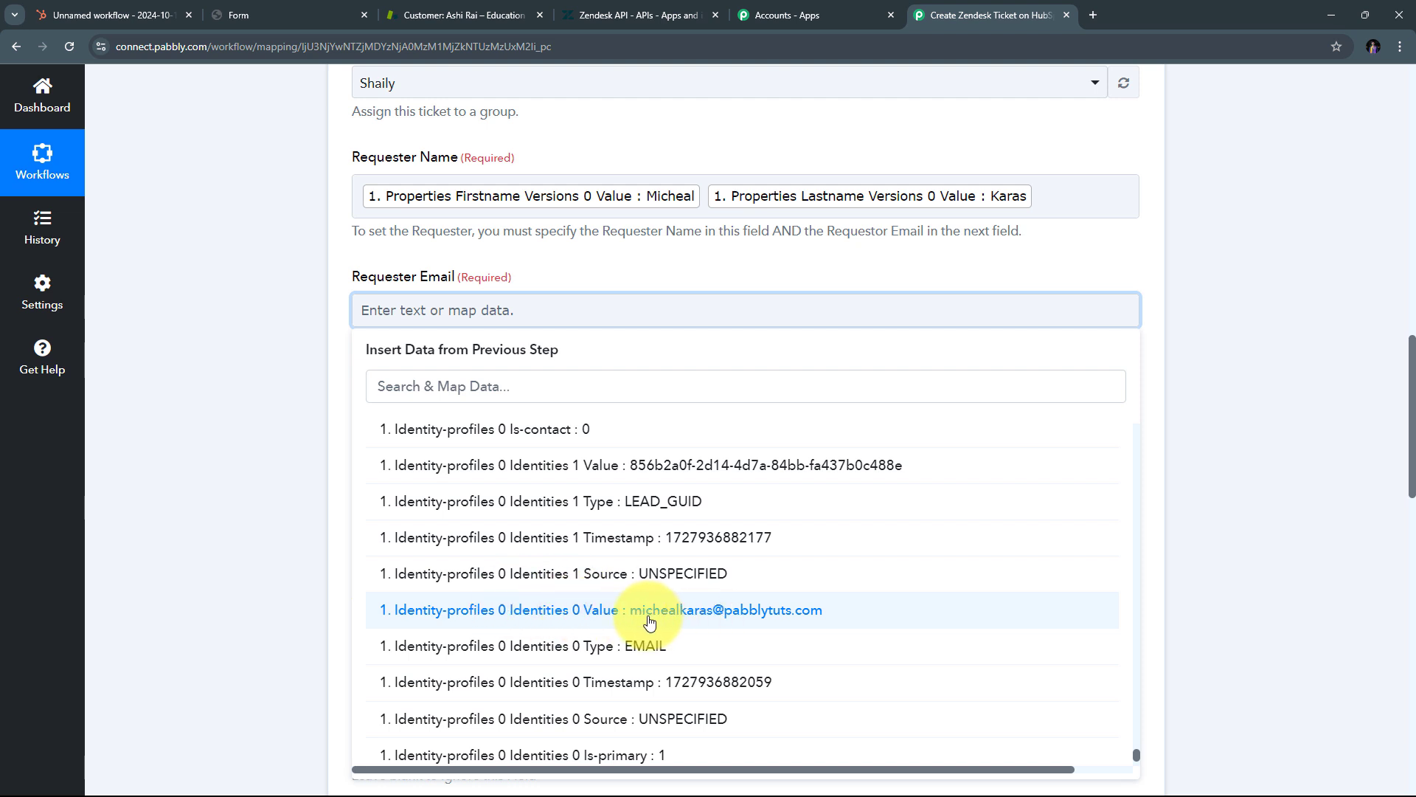
pyautogui.click(741, 622)
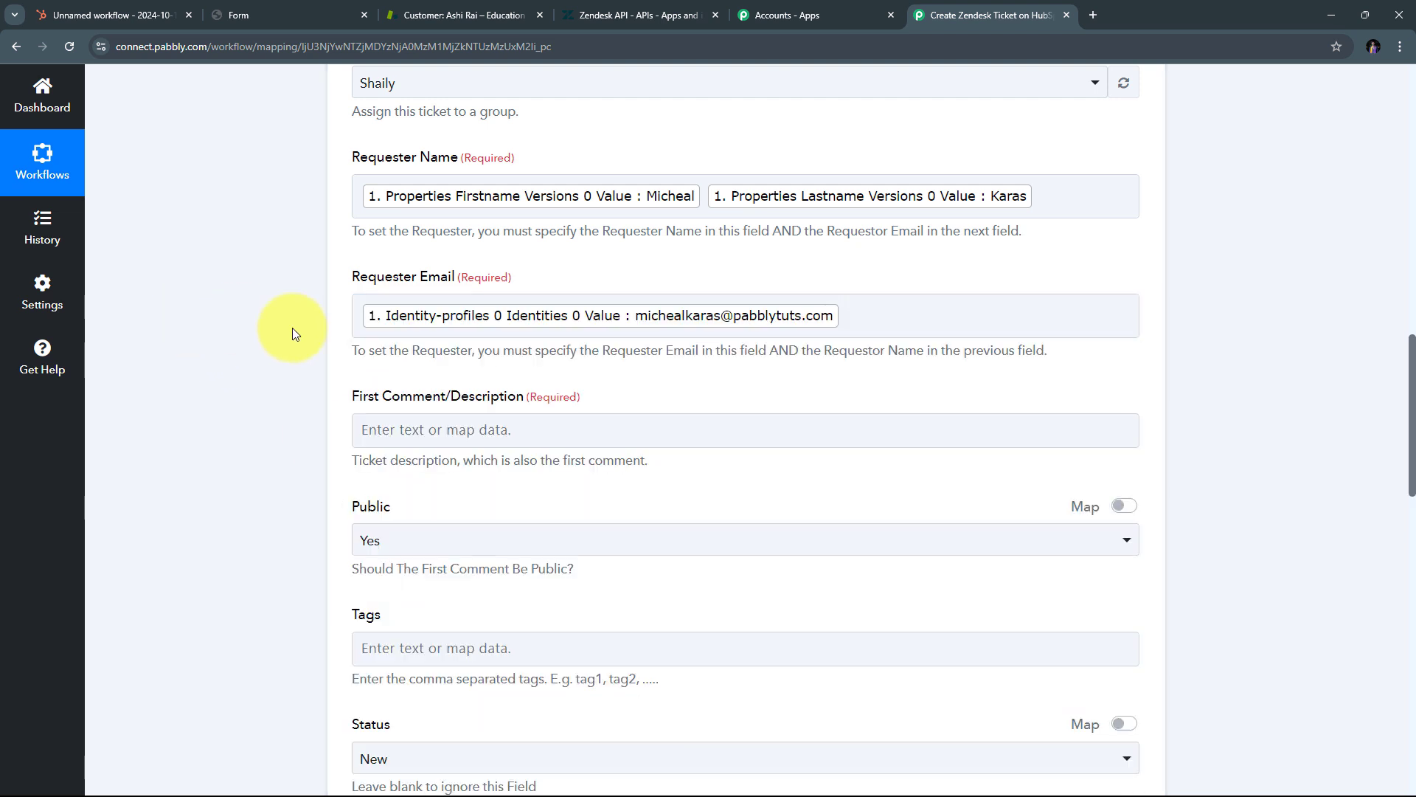
pyautogui.scroll(-1, 291, 329)
# Step: Open the HubSpot submission data fields for the First Comment/Description field
pyautogui.click(356, 346)
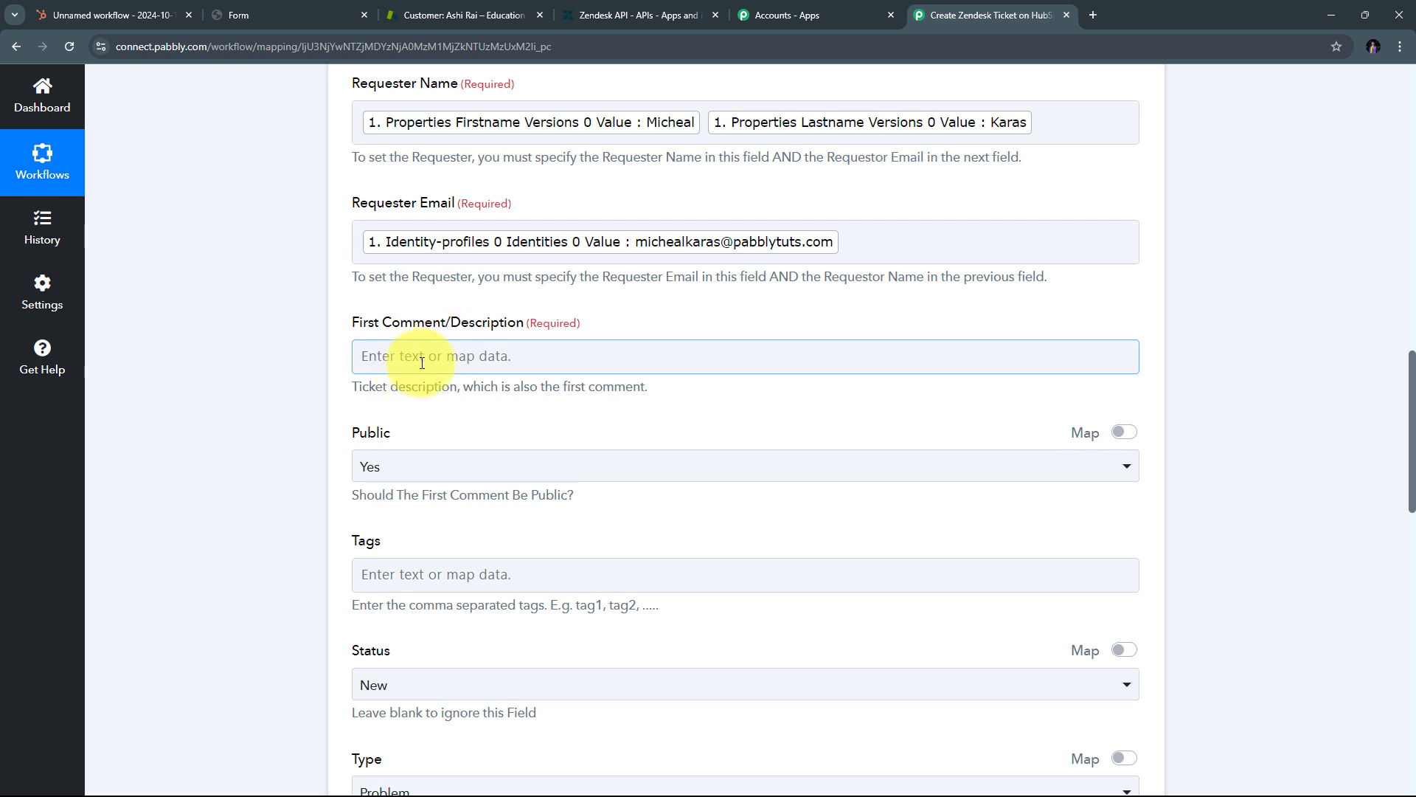
pyautogui.click(378, 356)
pyautogui.scroll(-1, 590, 343)
pyautogui.scroll(-1, 575, 353)
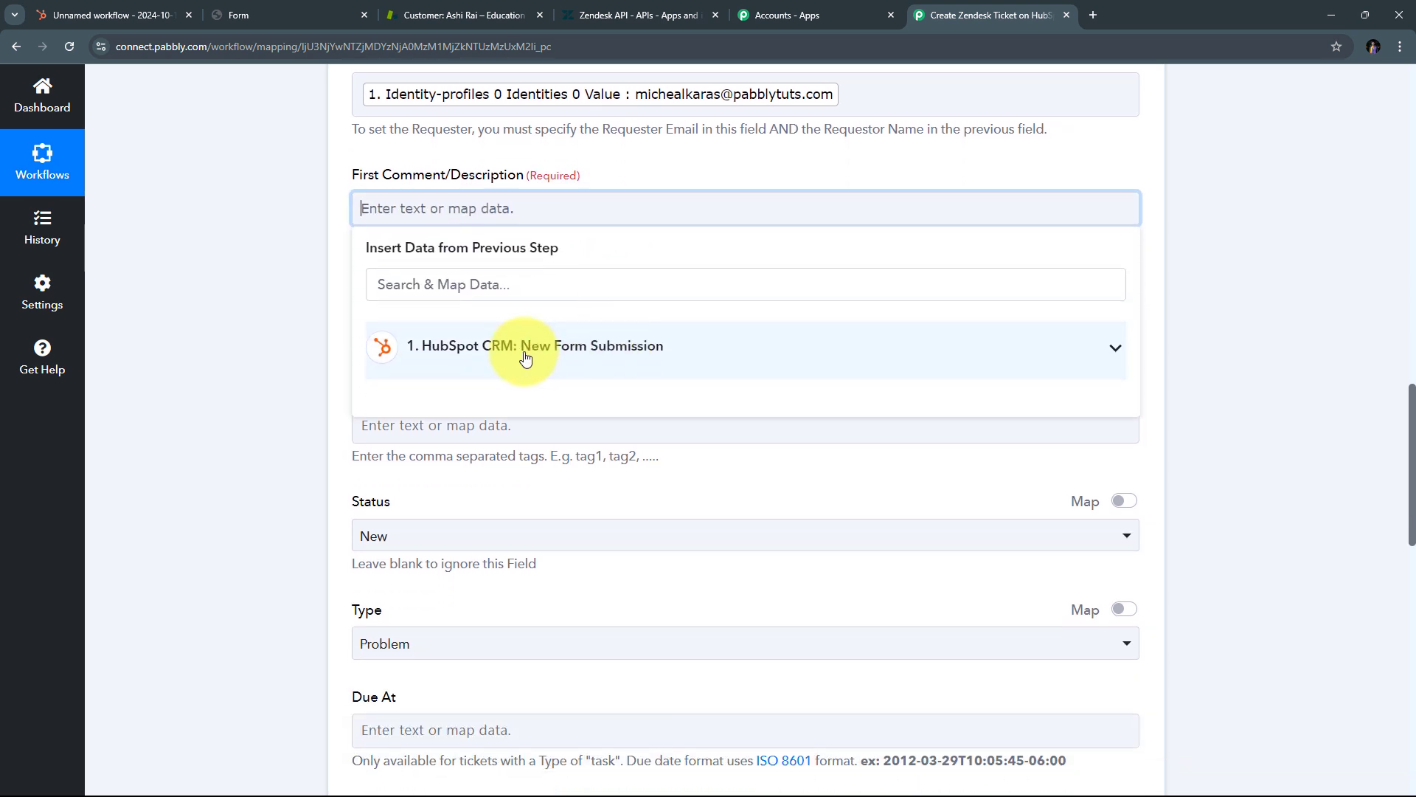
pyautogui.click(578, 347)
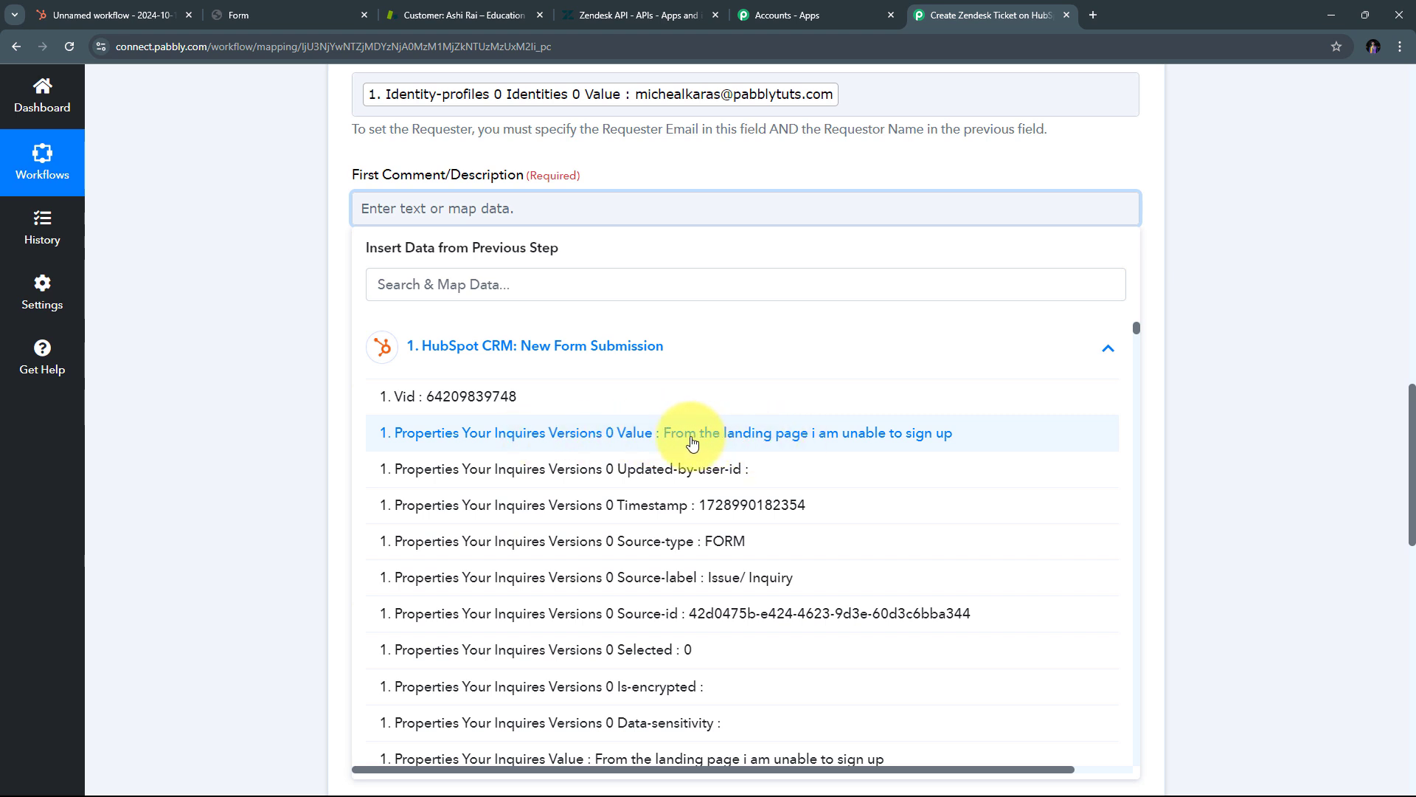
# Step: Map the inquiry text into the ticket description, keep the comment public, and begin the Tags field
pyautogui.click(872, 442)
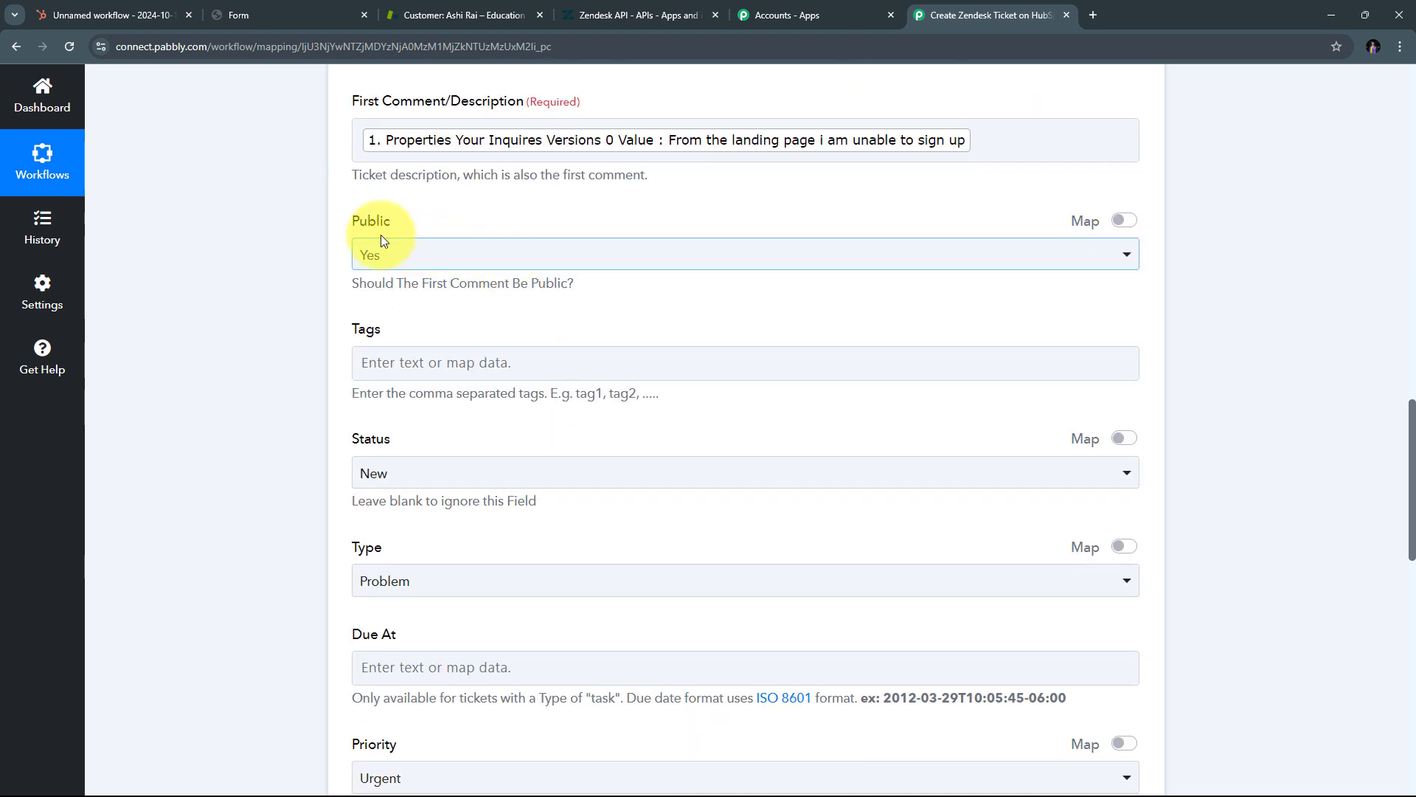
pyautogui.scroll(1, 512, 231)
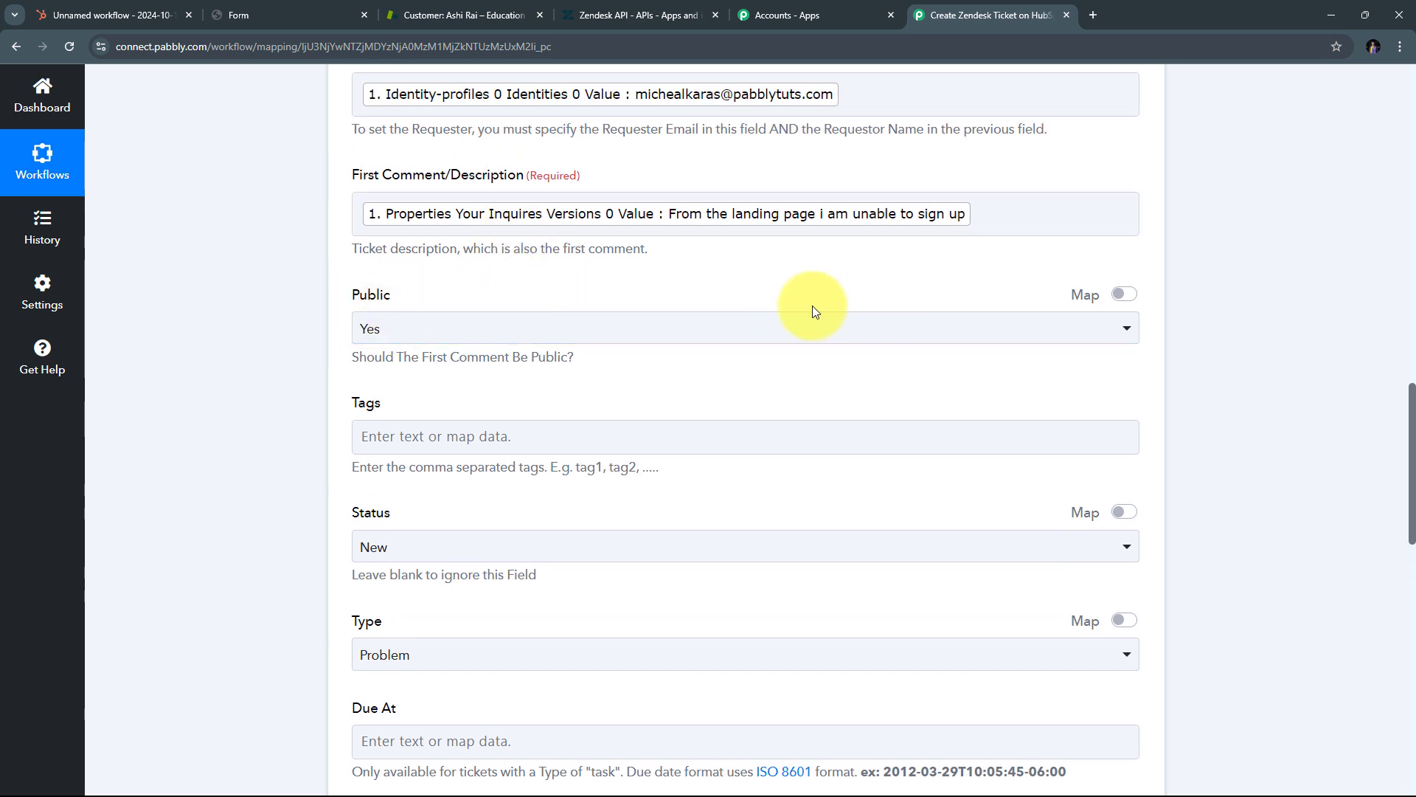
pyautogui.click(691, 325)
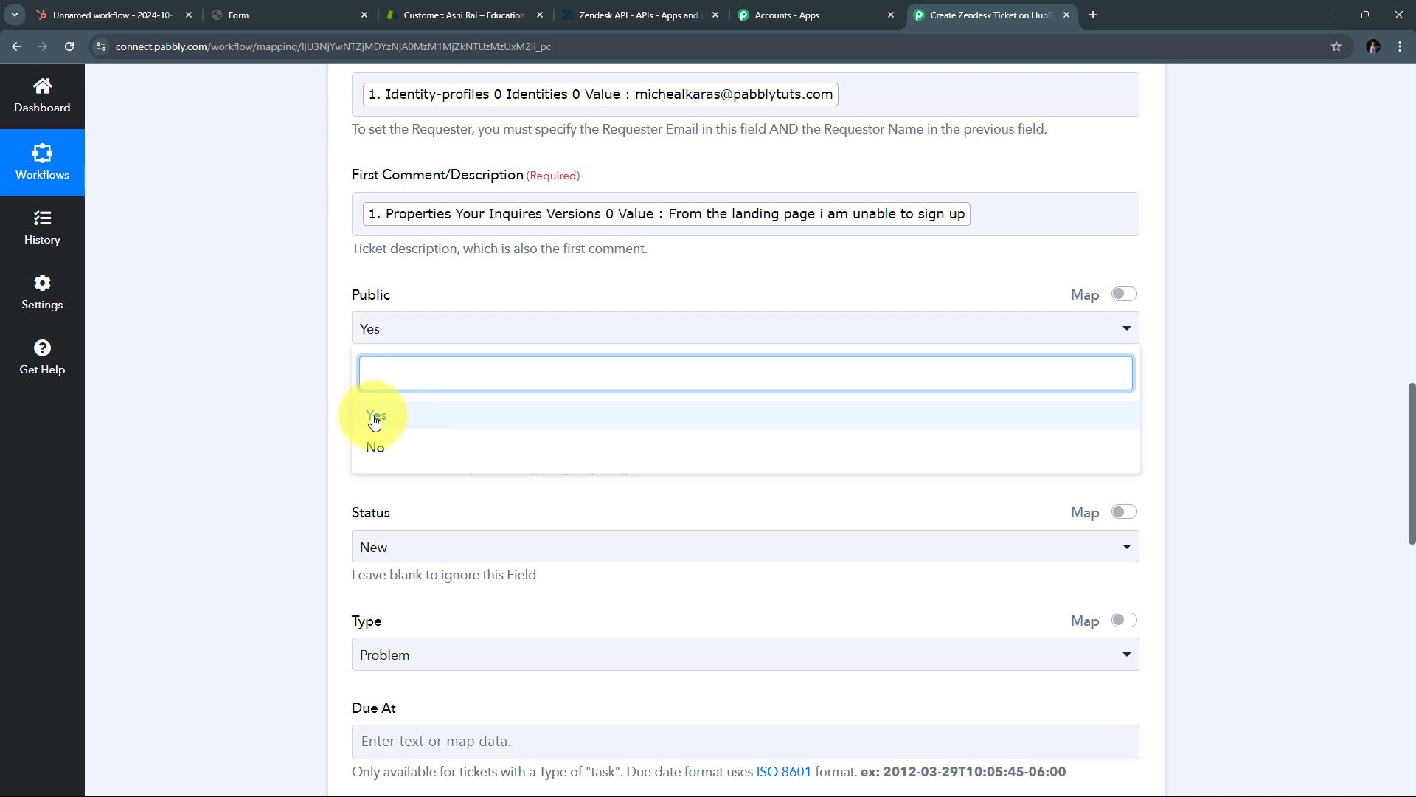
pyautogui.click(406, 417)
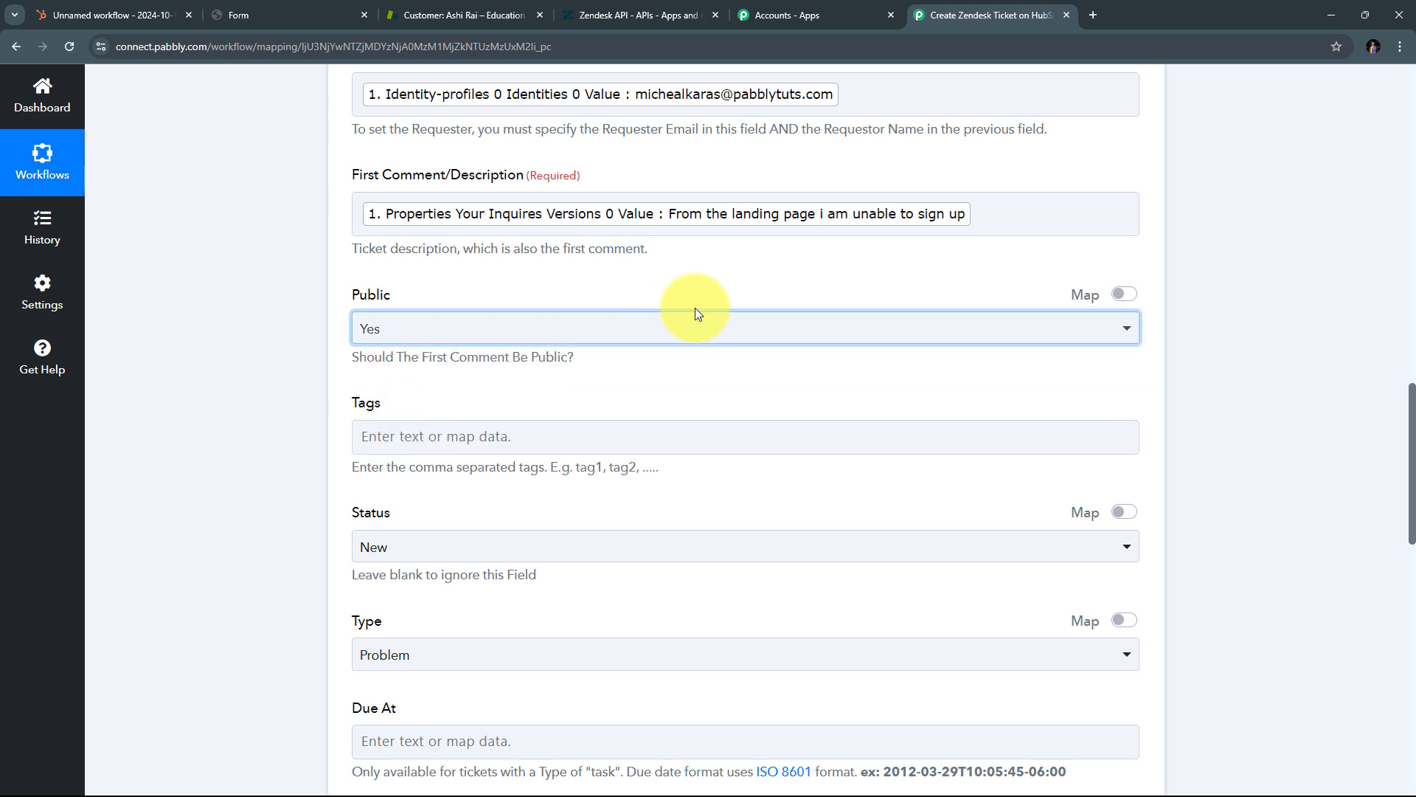
pyautogui.scroll(-1, 440, 333)
pyautogui.scroll(-1, 440, 333)
pyautogui.click(357, 291)
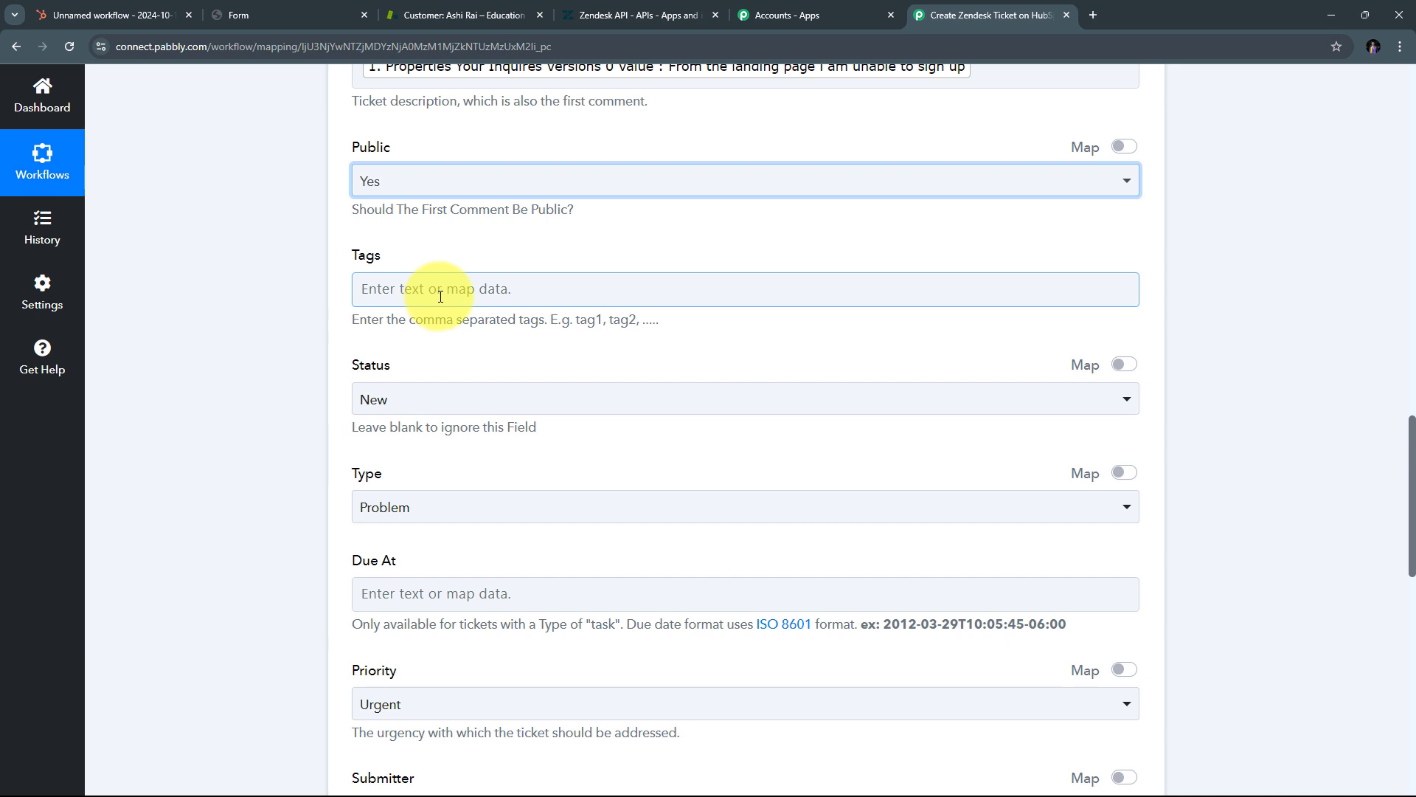
pyautogui.scroll(-1, 545, 288)
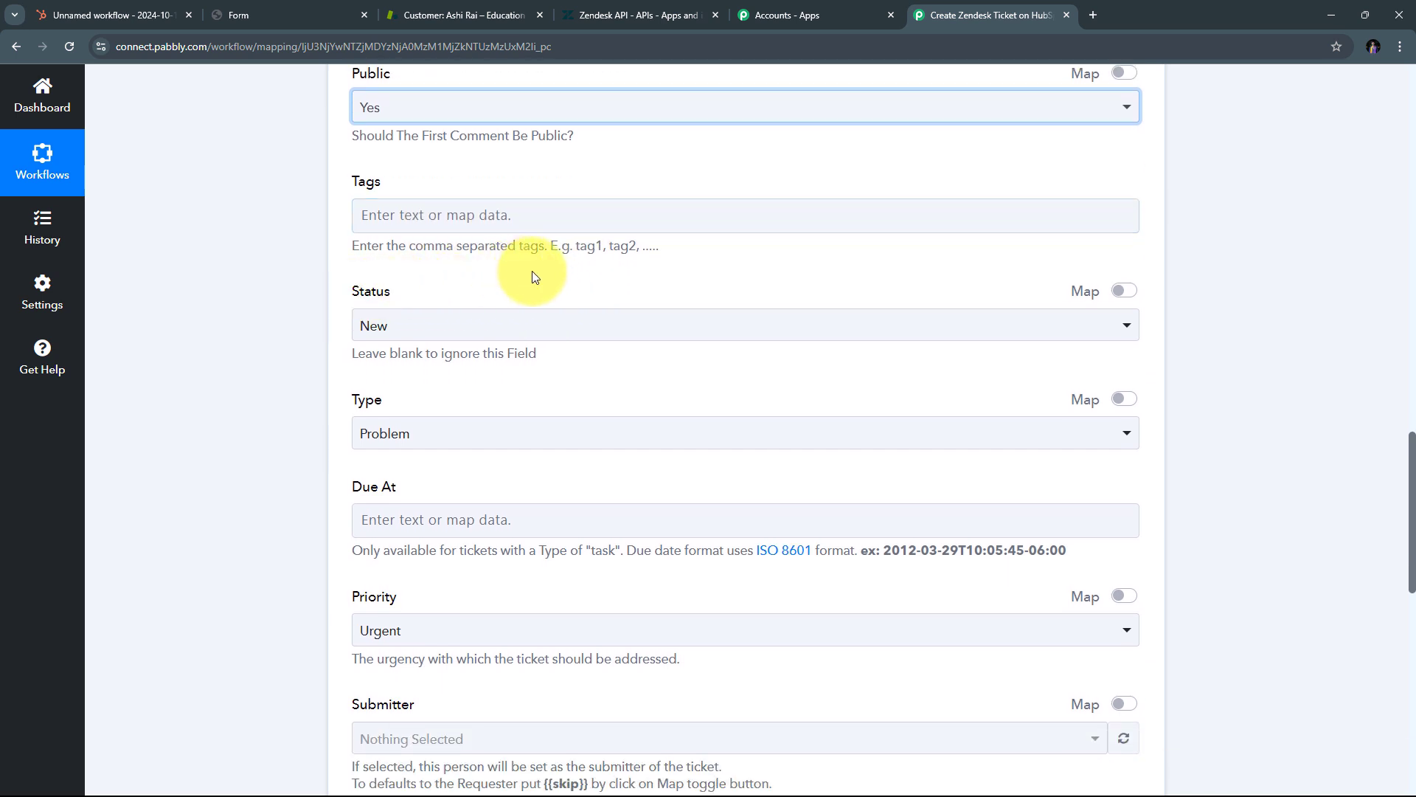
pyautogui.scroll(-1, 533, 275)
# Step: Set the ticket status to Open and keep the type as Problem
pyautogui.click(522, 253)
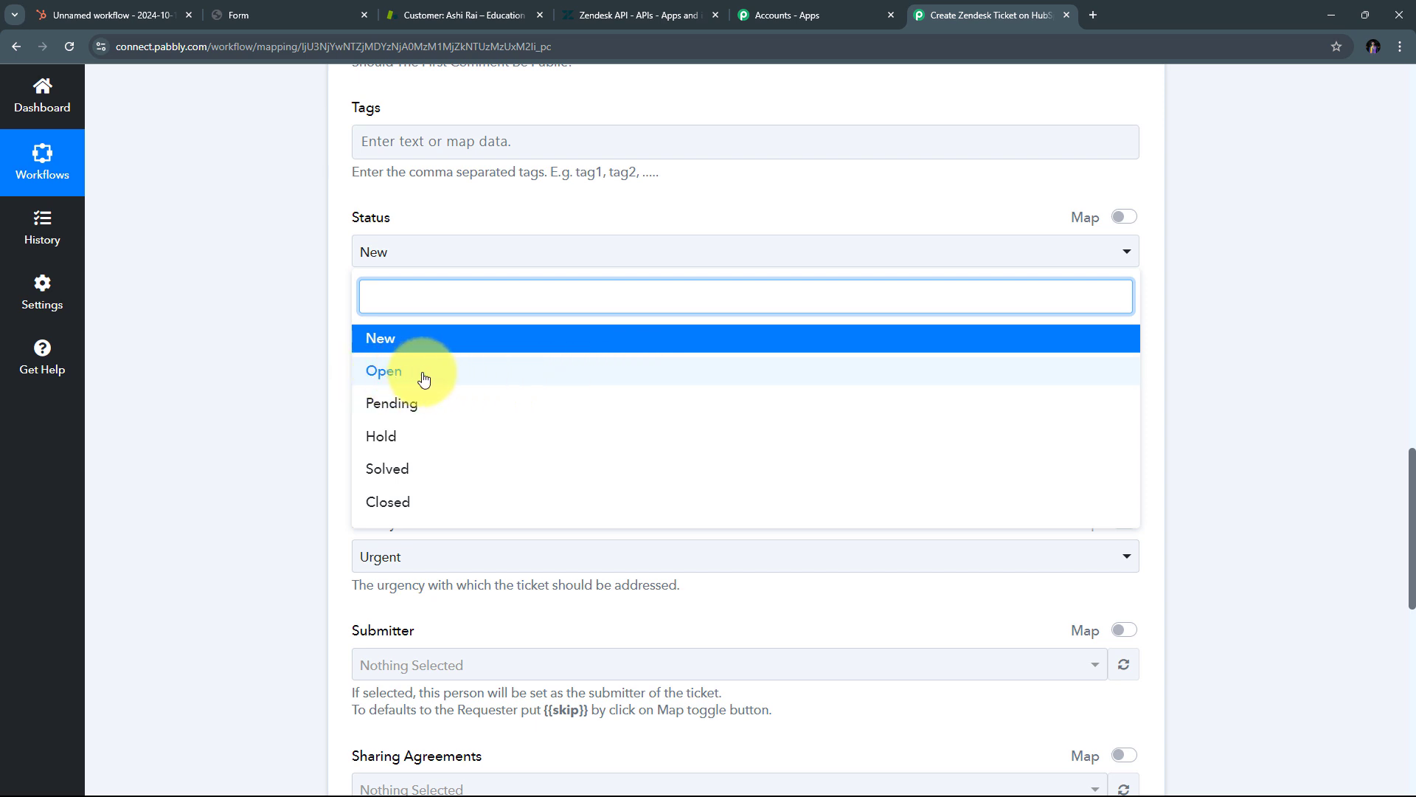
pyautogui.click(423, 377)
pyautogui.scroll(-1, 443, 300)
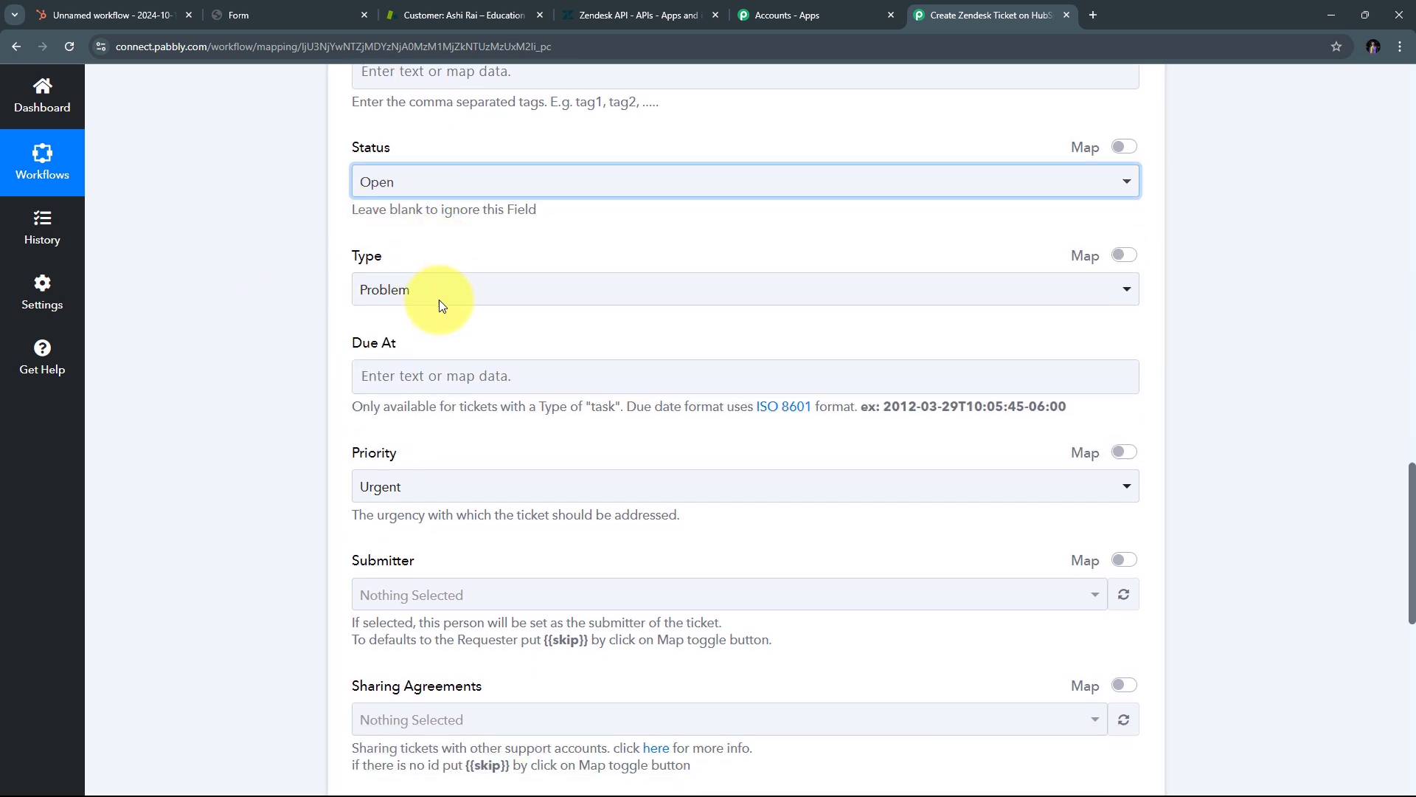
pyautogui.click(670, 285)
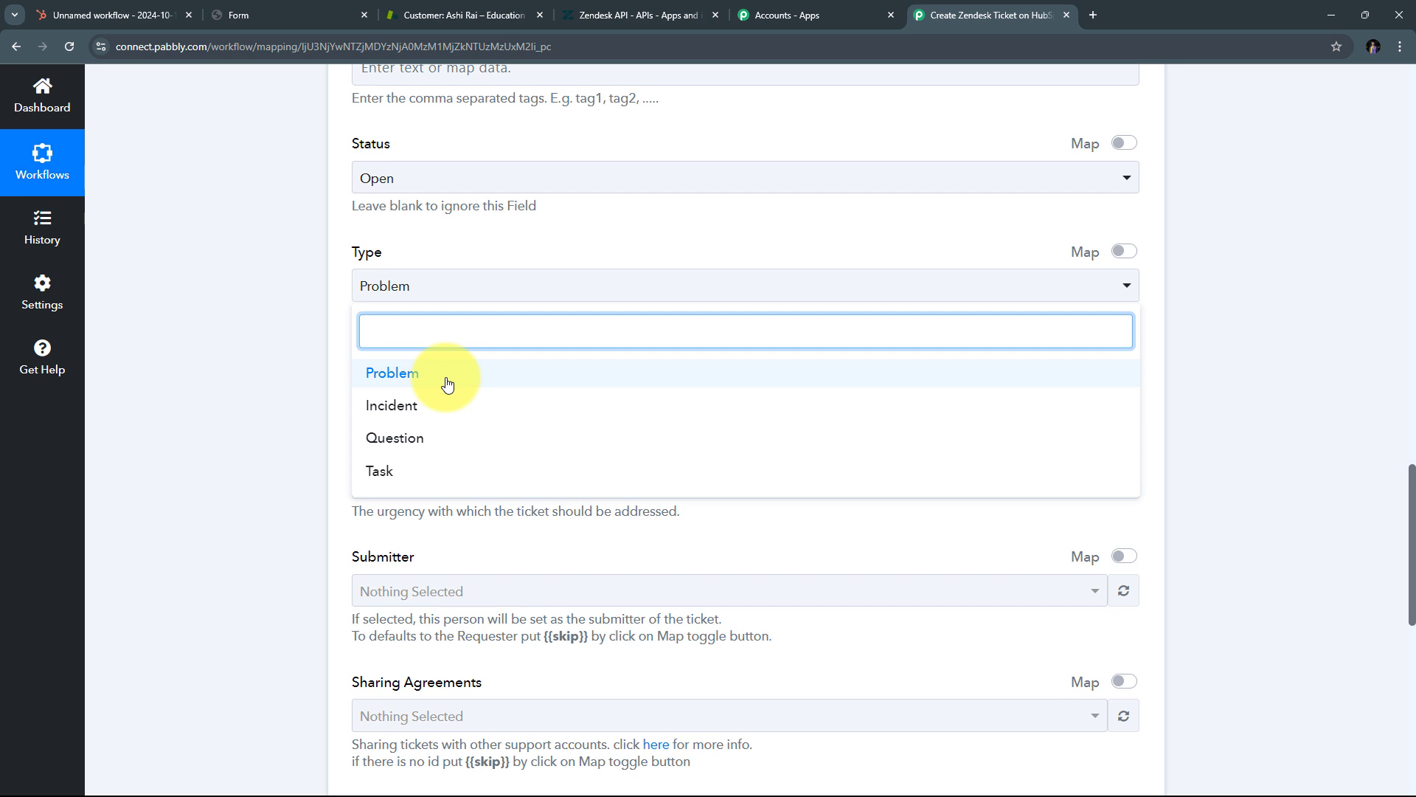
pyautogui.click(448, 384)
# Step: Set the ticket priority to High and keep Education as the brand
pyautogui.scroll(-4, 705, 273)
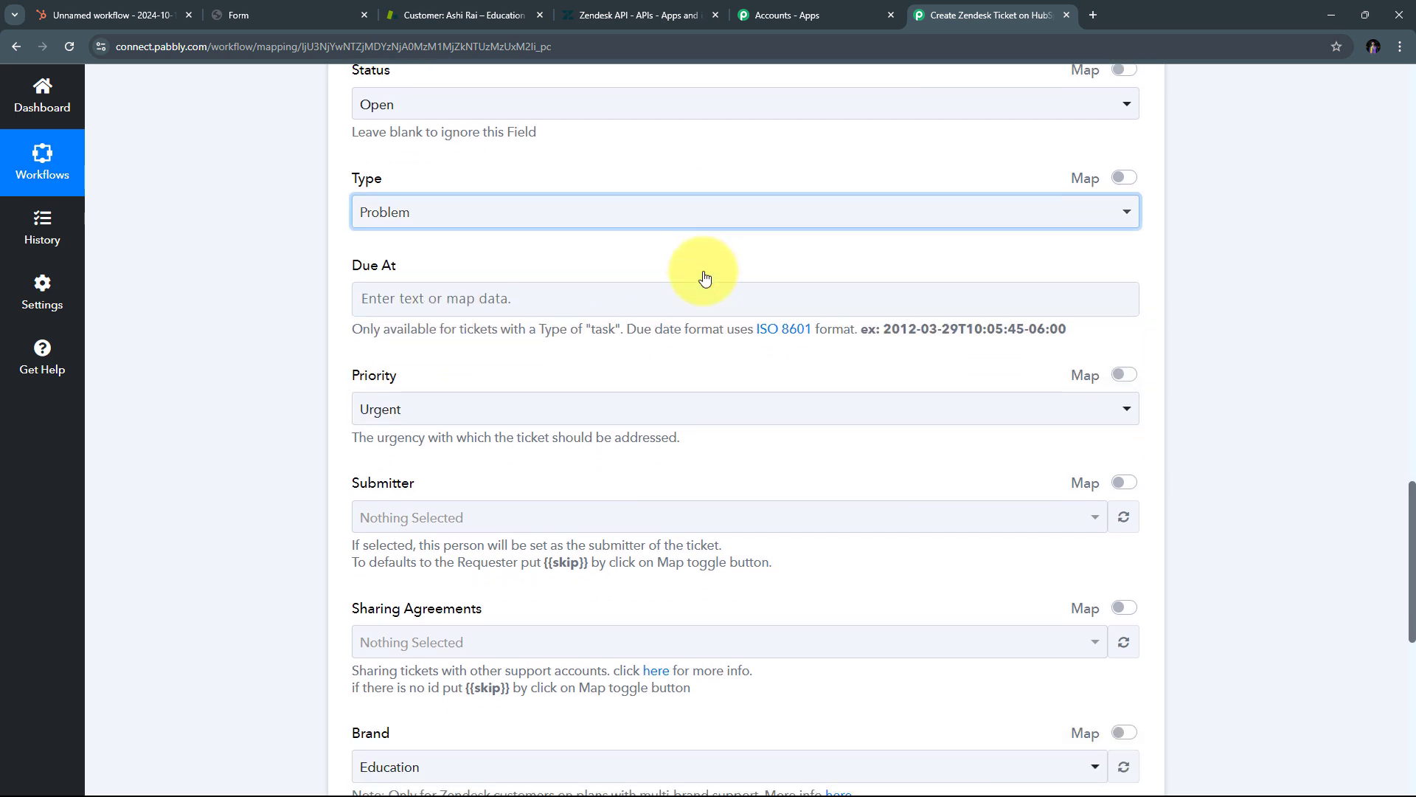
pyautogui.click(465, 194)
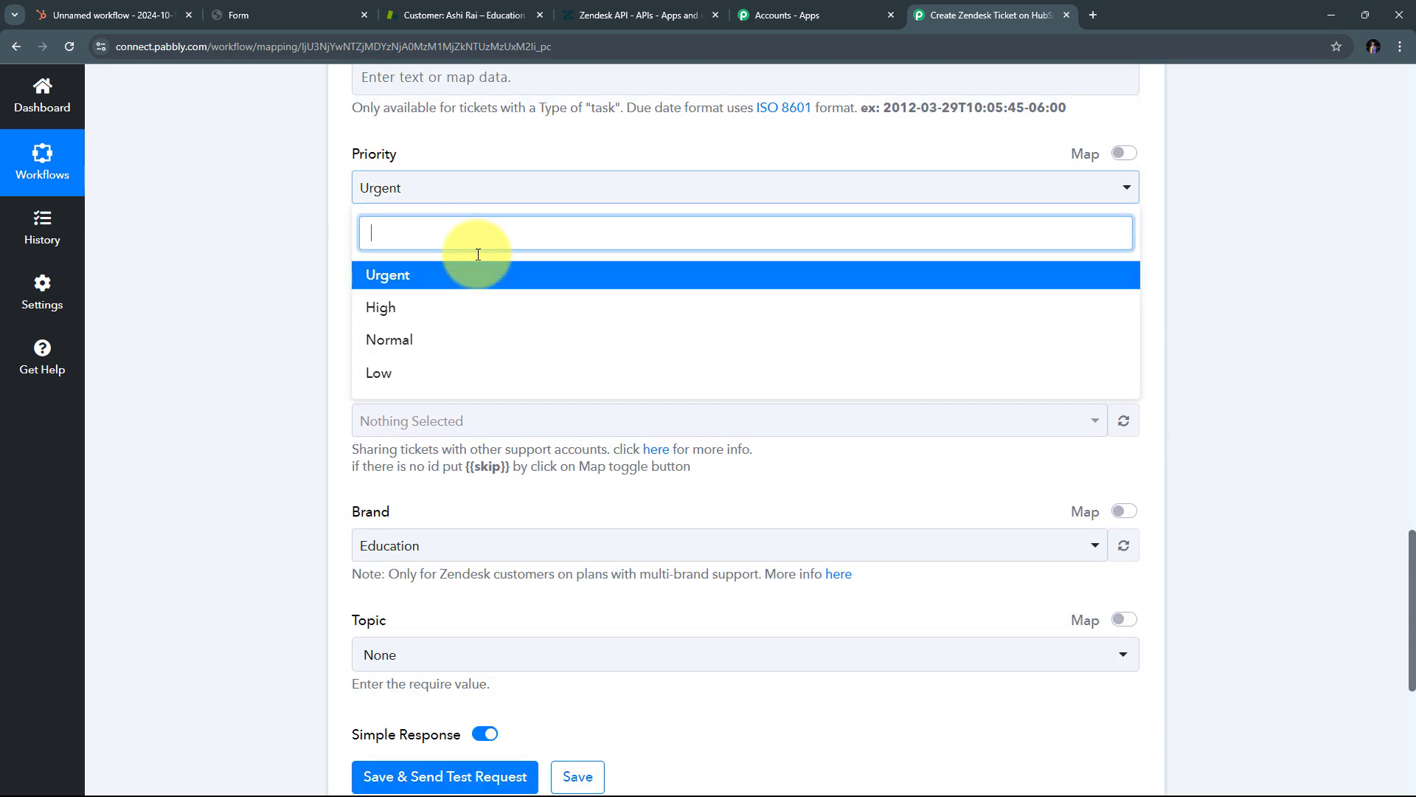
pyautogui.click(395, 315)
pyautogui.scroll(1, 645, 310)
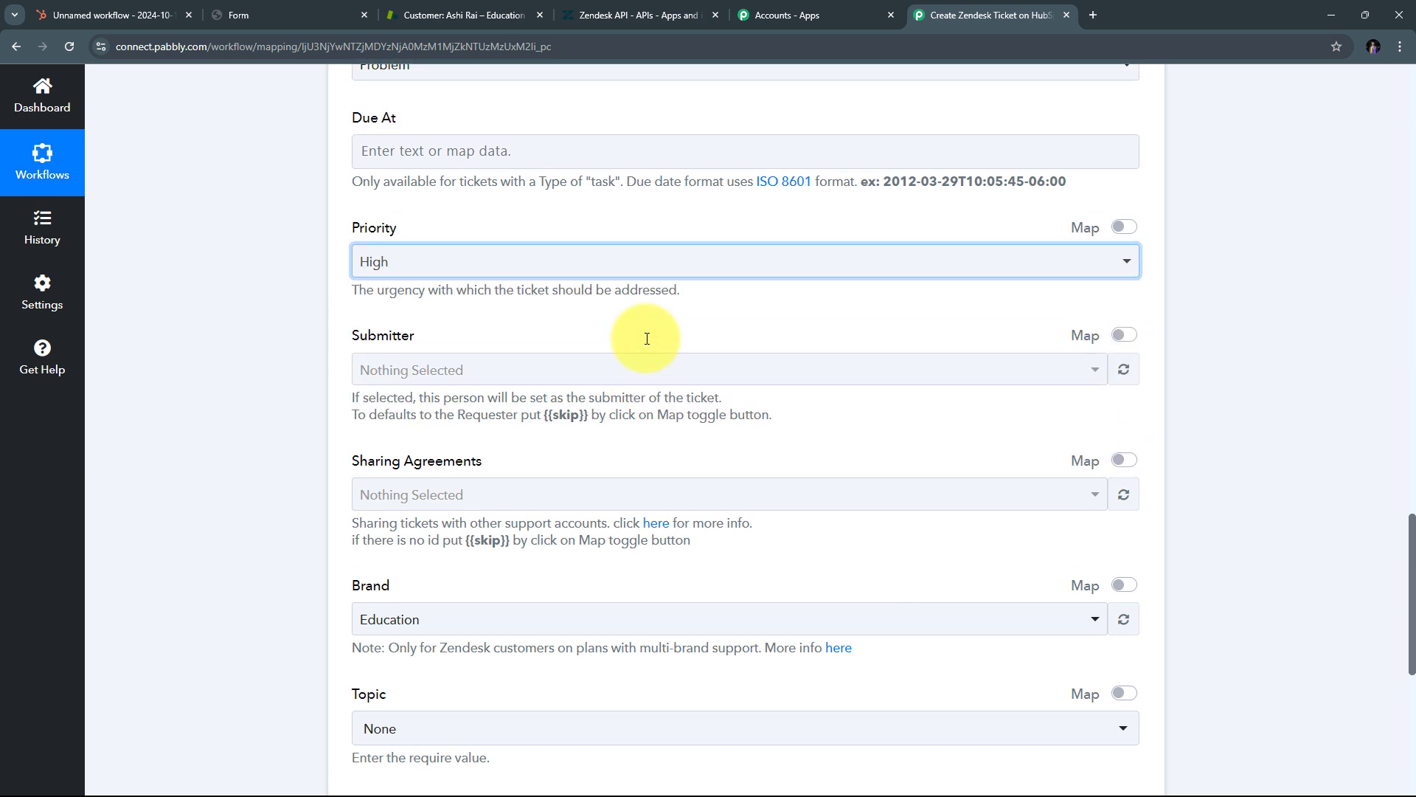
pyautogui.scroll(-4, 647, 339)
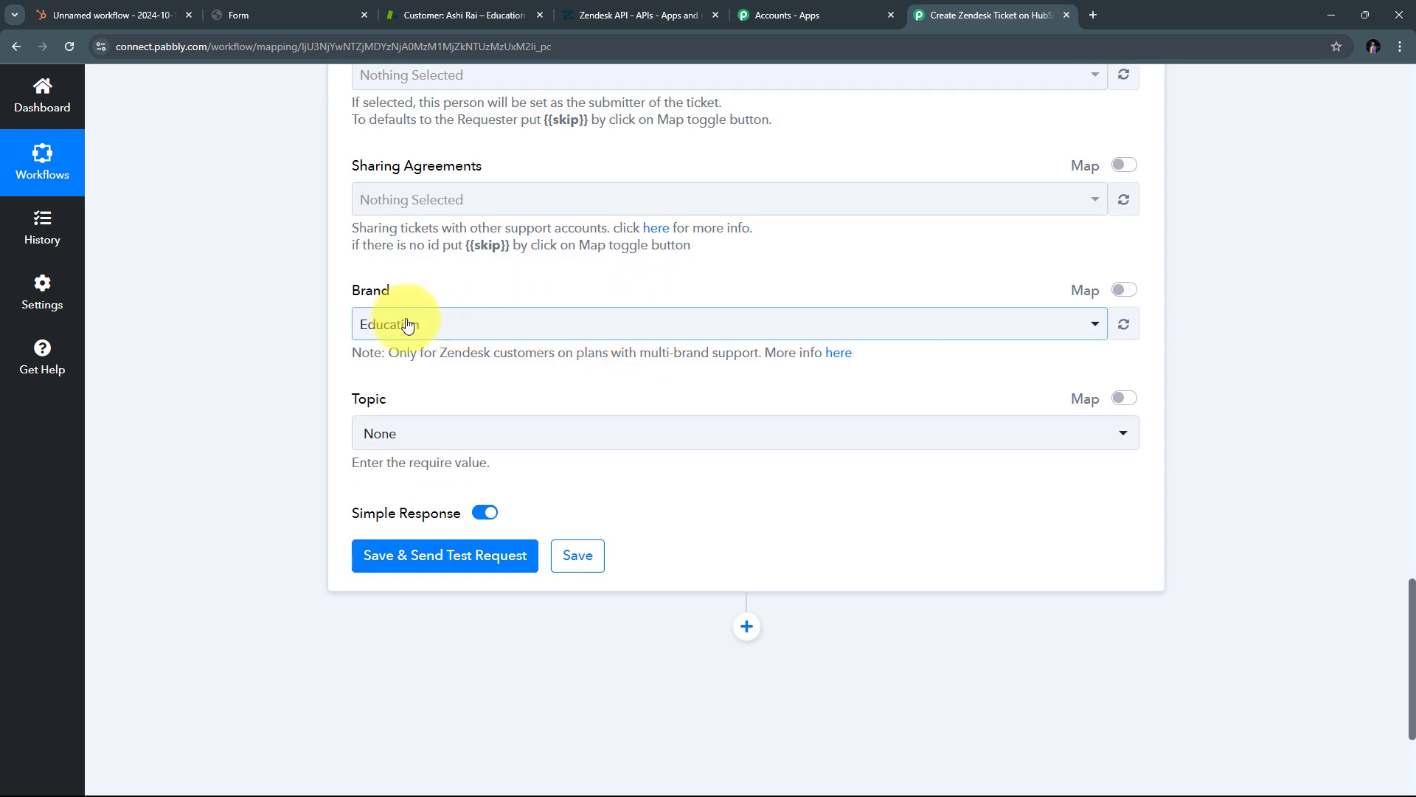
pyautogui.click(590, 325)
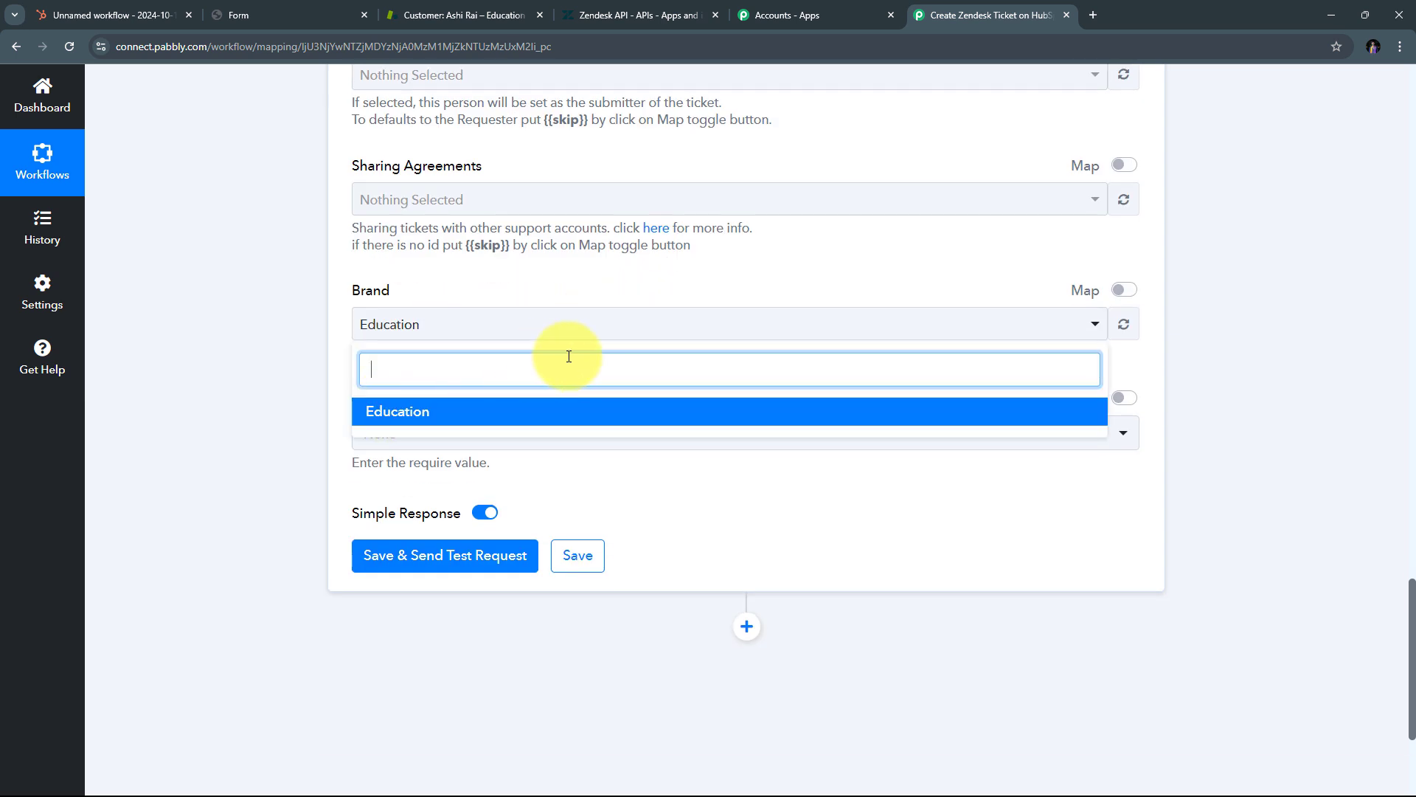
pyautogui.click(399, 411)
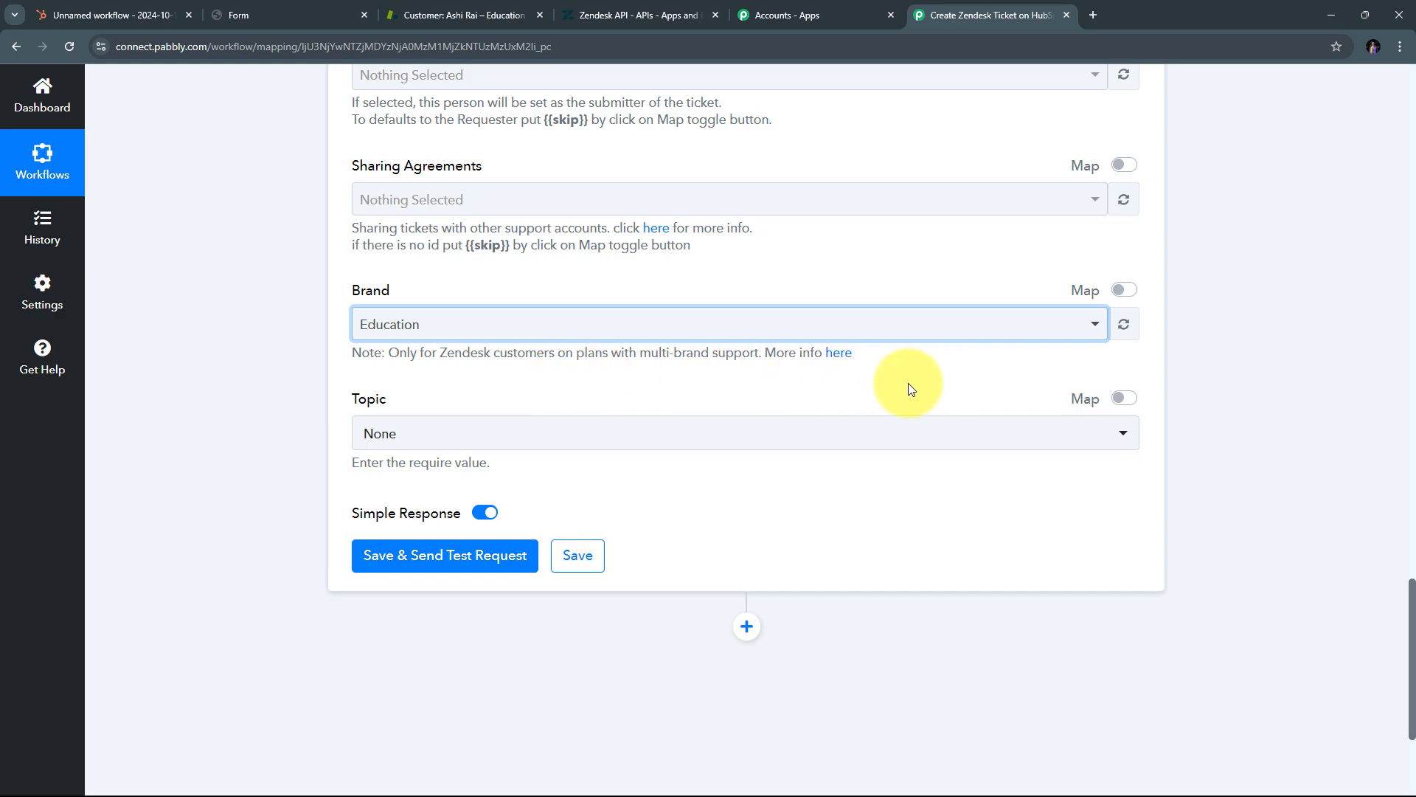
pyautogui.scroll(15, 908, 388)
# Step: Save the Create Ticket step and send a test request, producing Zendesk ticket 27 of type problem
pyautogui.scroll(5, 909, 389)
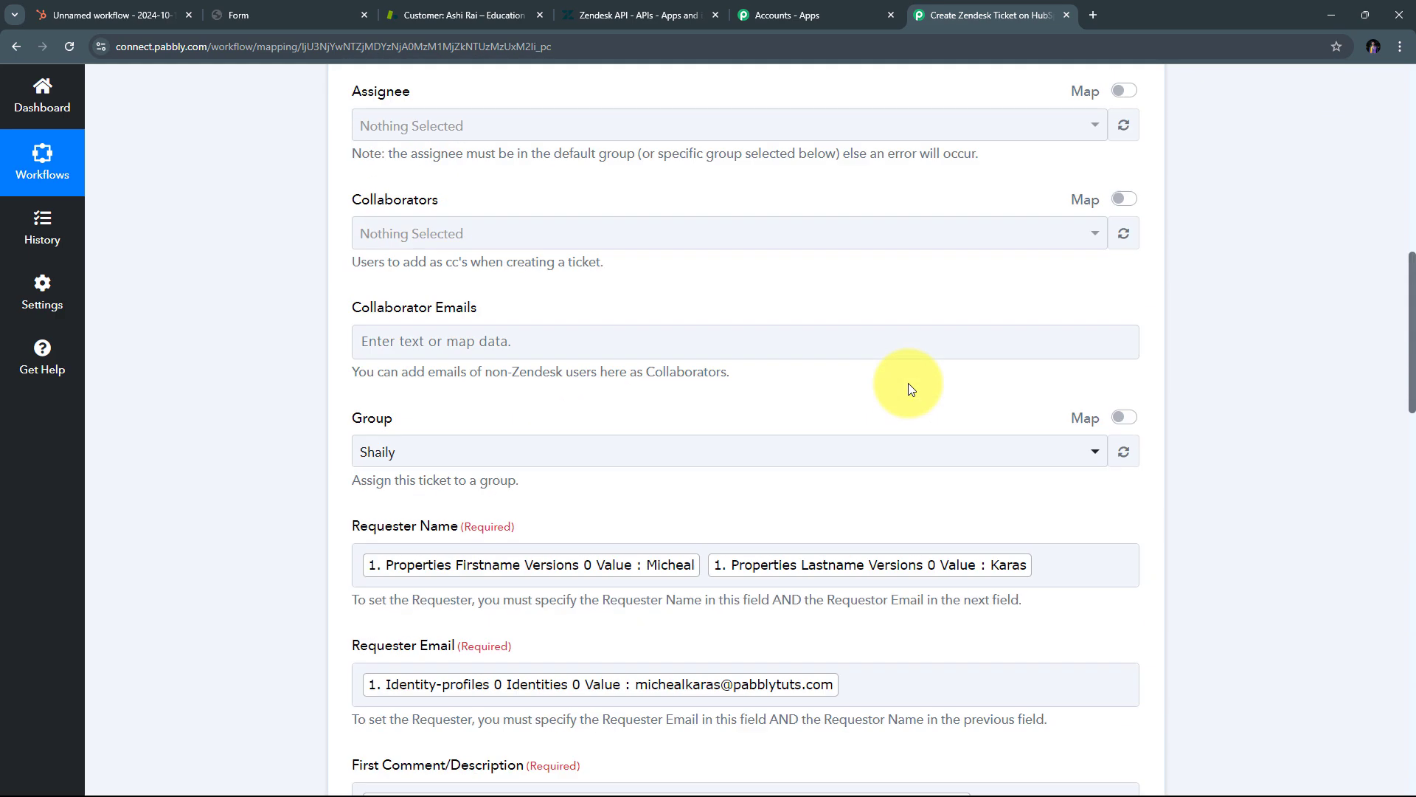
pyautogui.scroll(-7, 909, 389)
pyautogui.scroll(4, 909, 384)
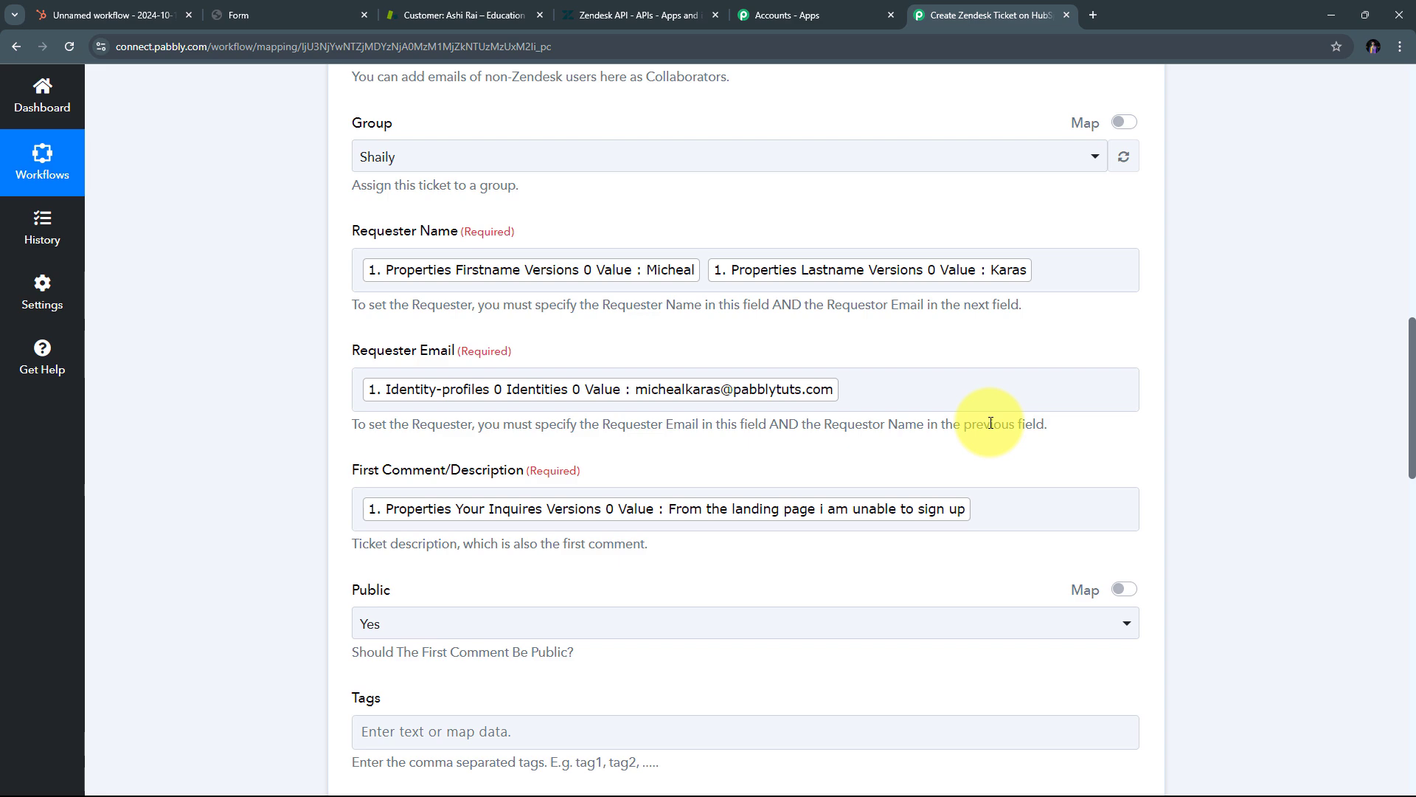
pyautogui.scroll(5, 298, 325)
pyautogui.scroll(-2, 298, 325)
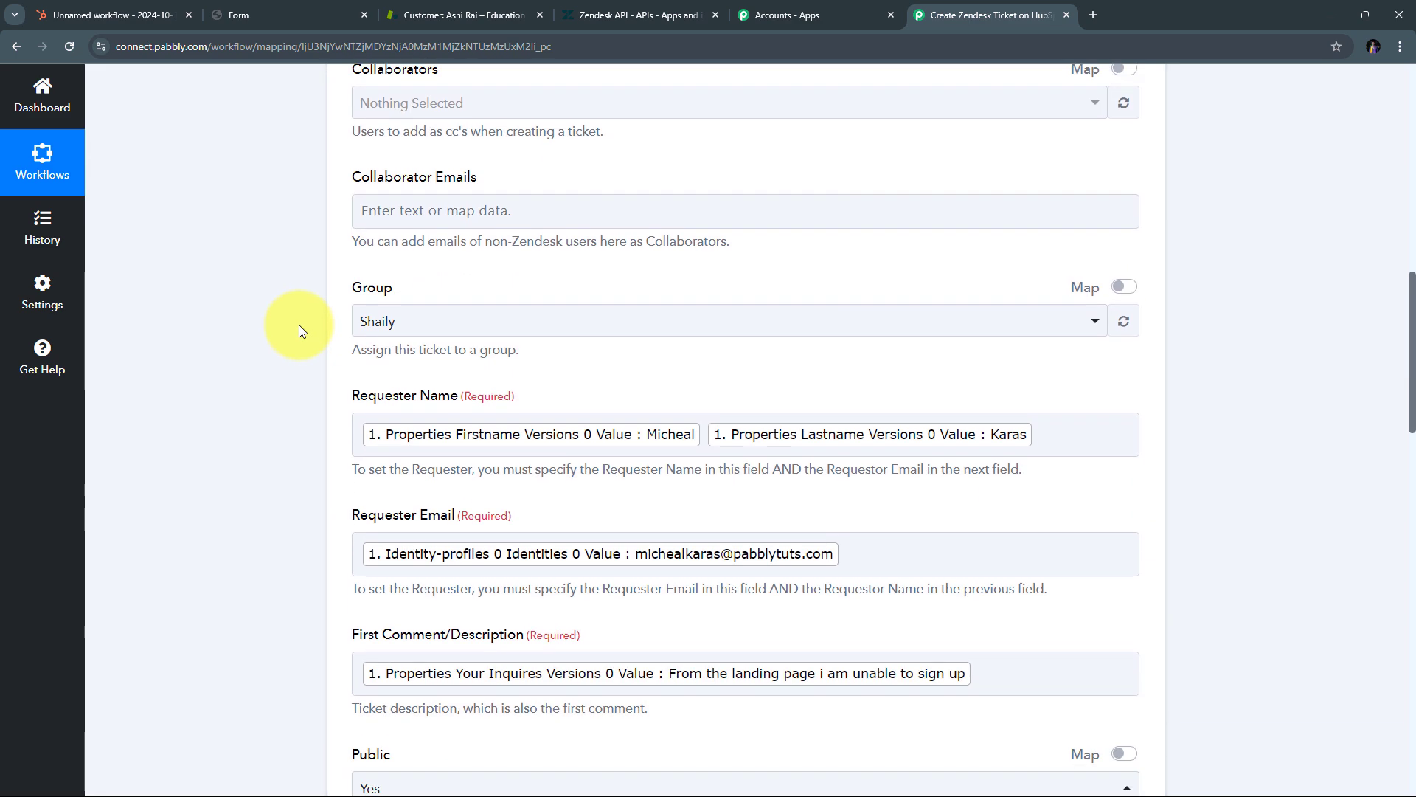
pyautogui.scroll(-20, 299, 324)
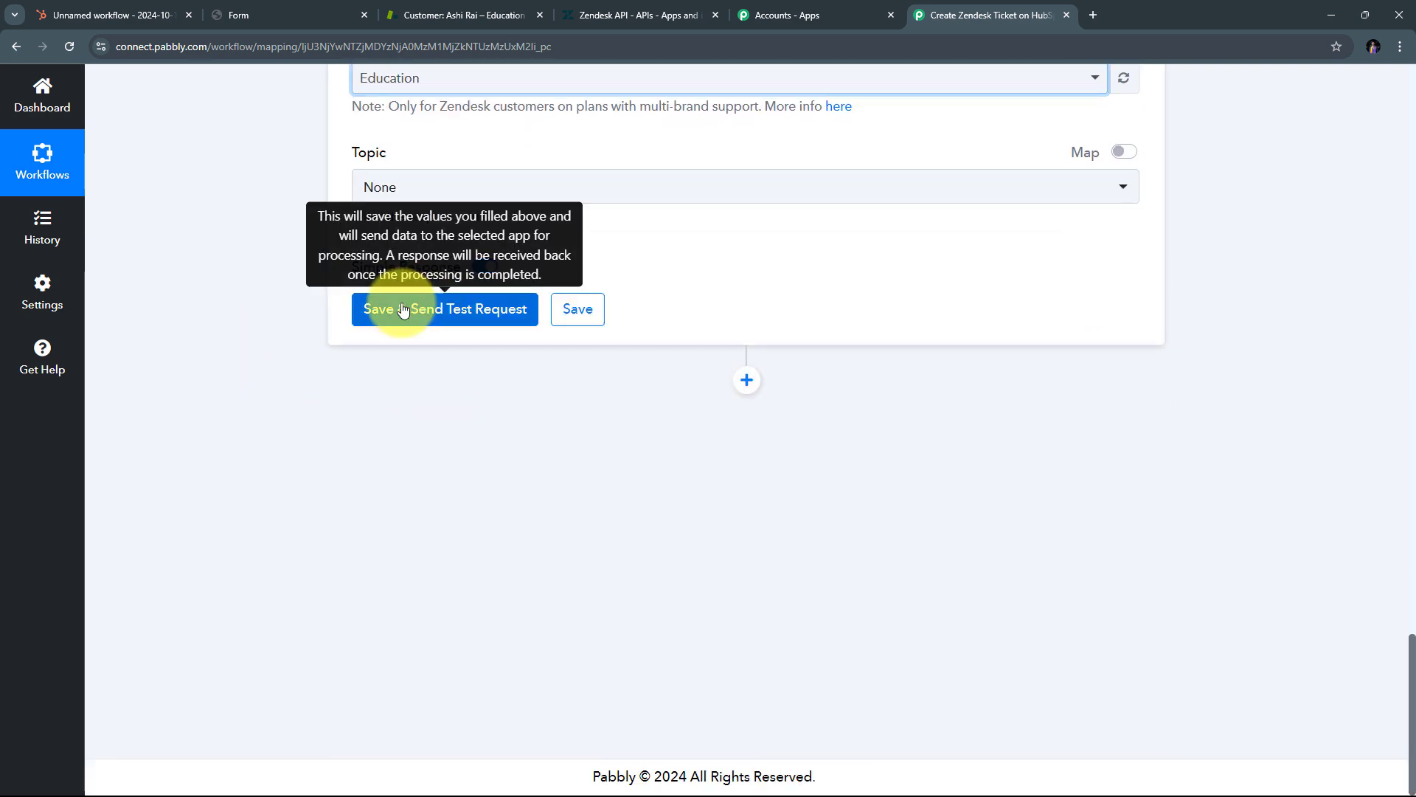
pyautogui.click(463, 313)
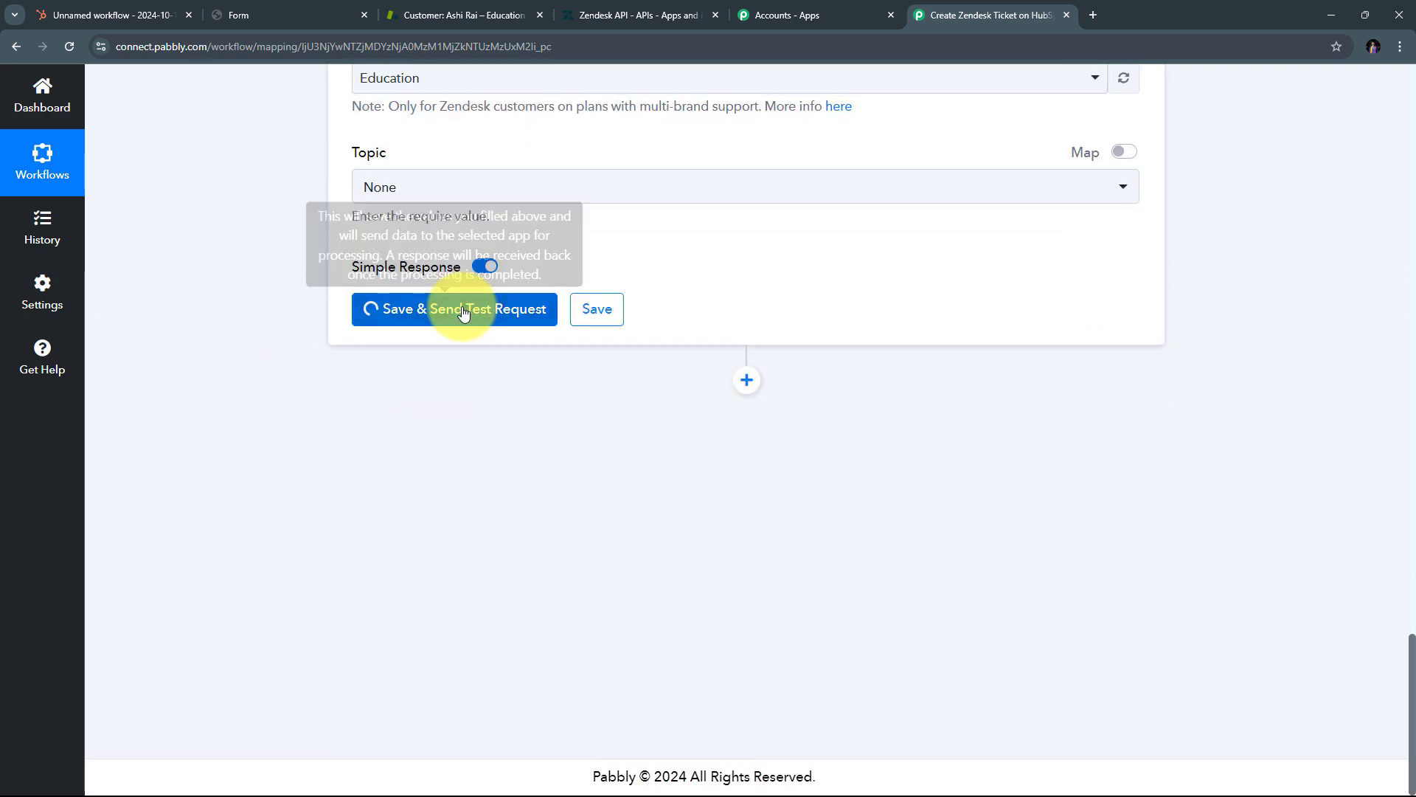
pyautogui.scroll(-2, 1366, 335)
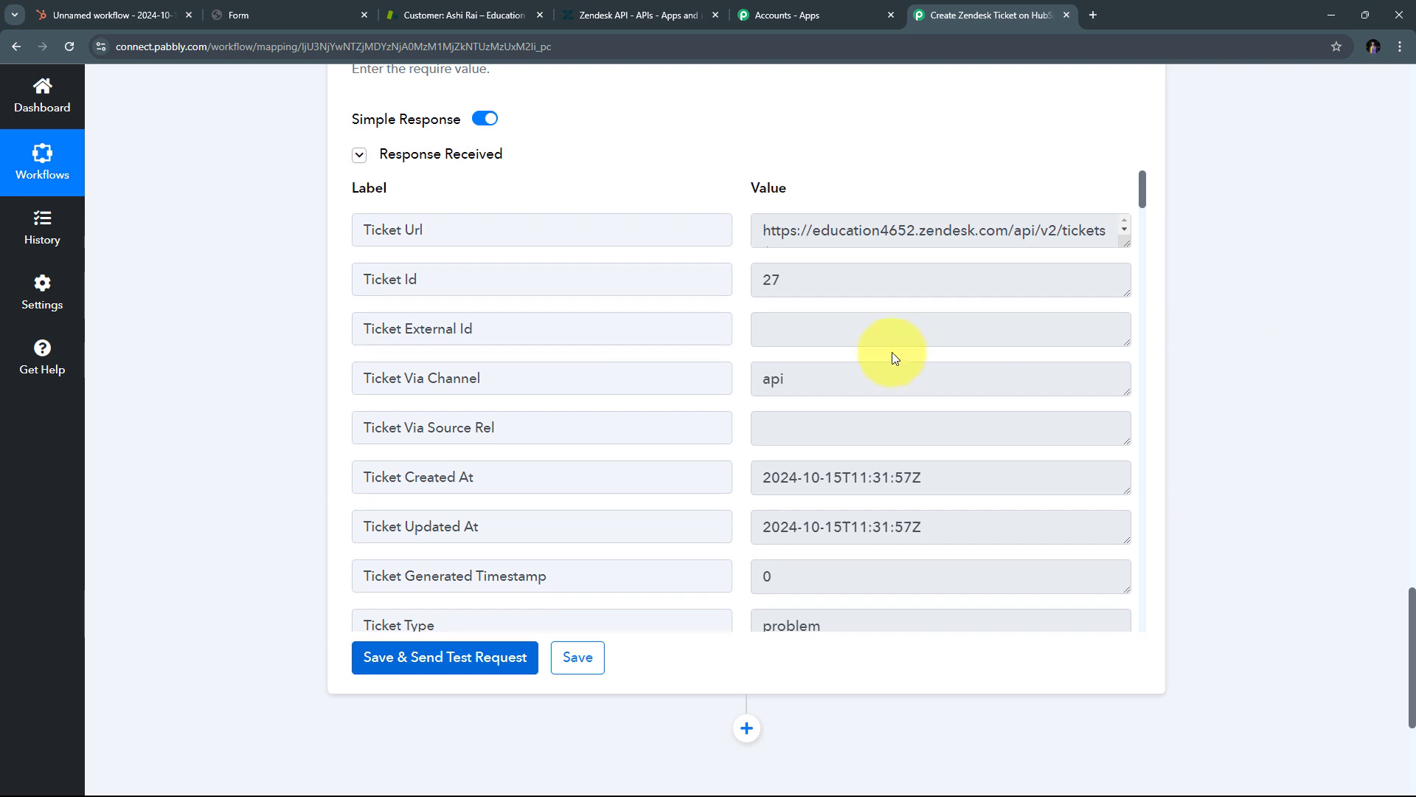
pyautogui.scroll(-3, 895, 353)
pyautogui.scroll(3, 895, 341)
pyautogui.scroll(2, 1210, 367)
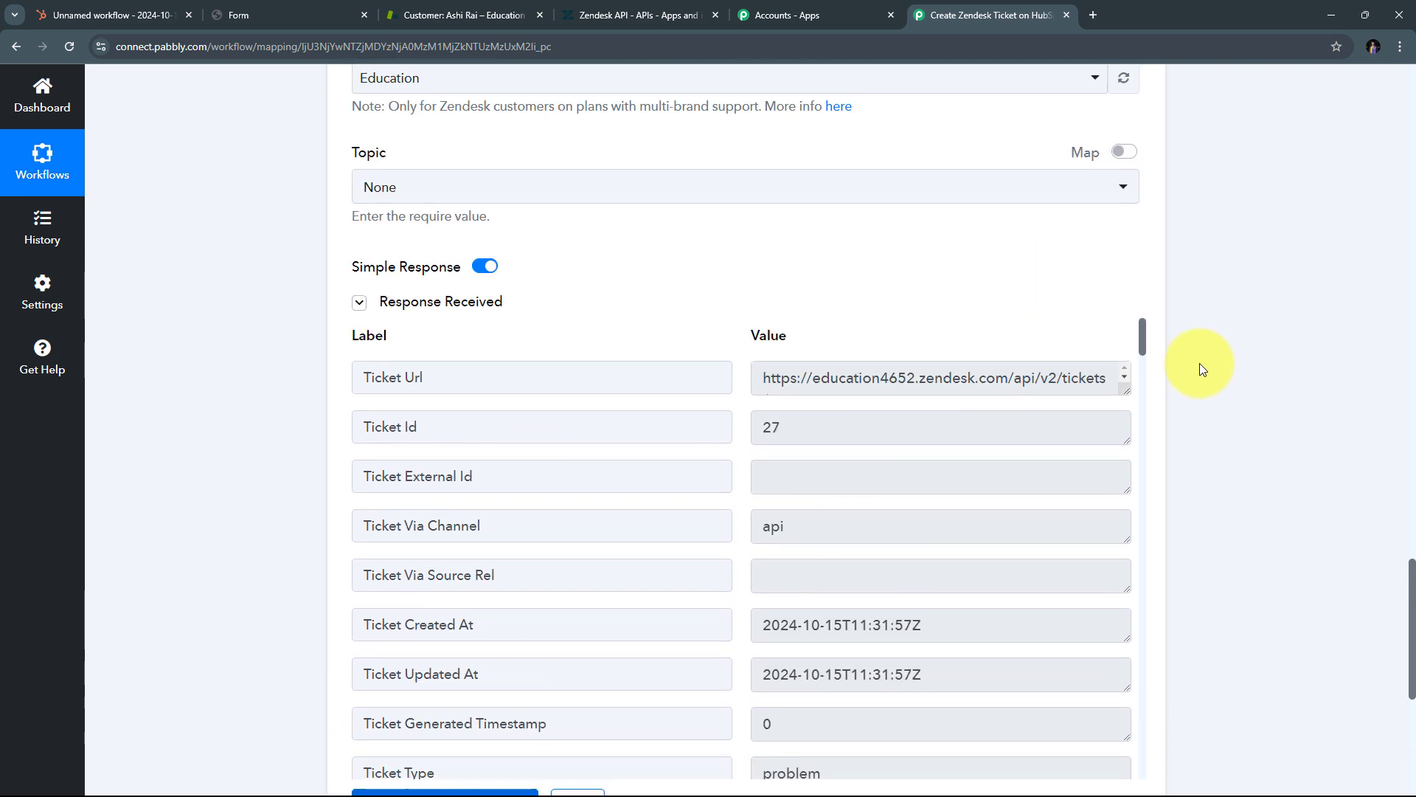
pyautogui.scroll(-2, 1210, 366)
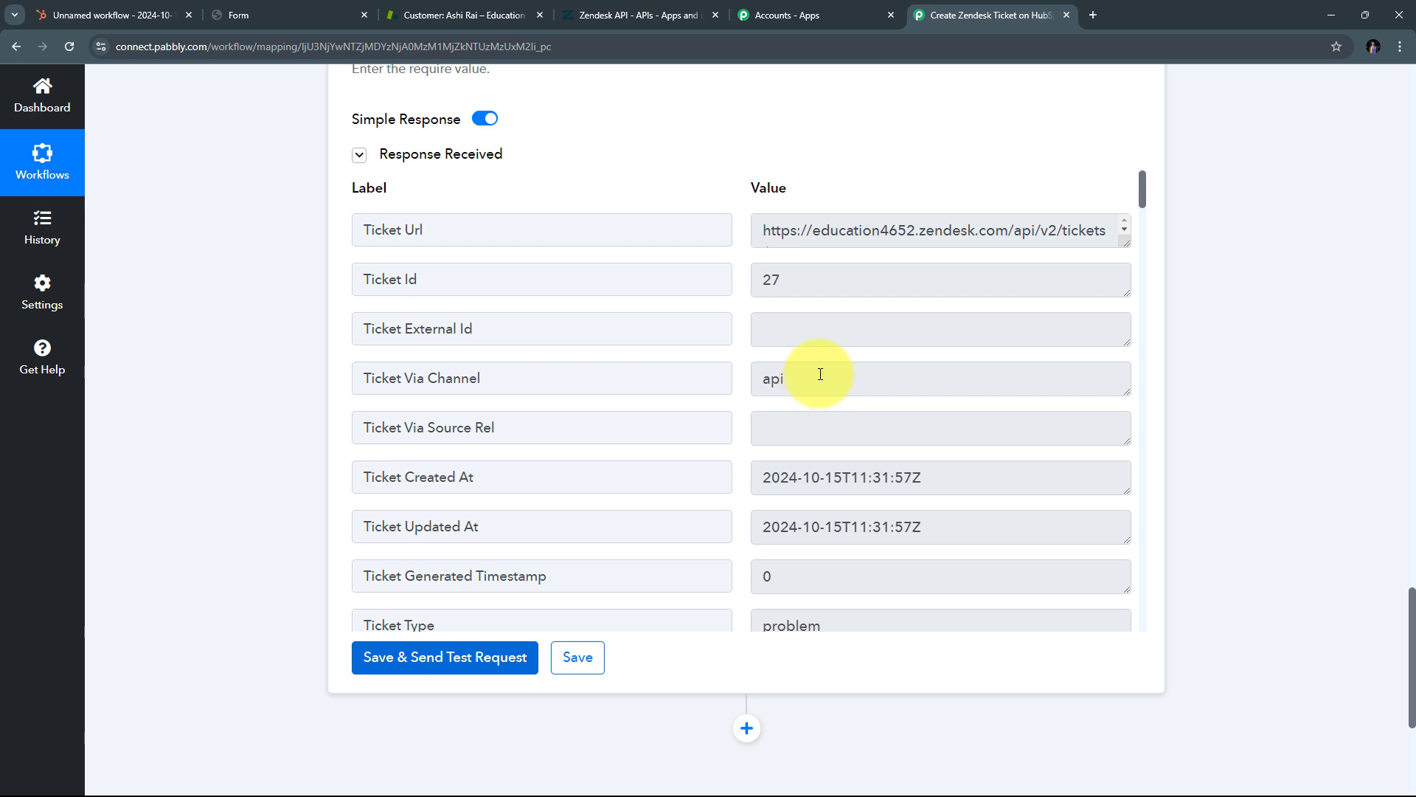
# Step: In Zendesk, open ticket #27 'New Issue facing' from All unsolved tickets to check its Open, High, Problem settings
pyautogui.click(422, 16)
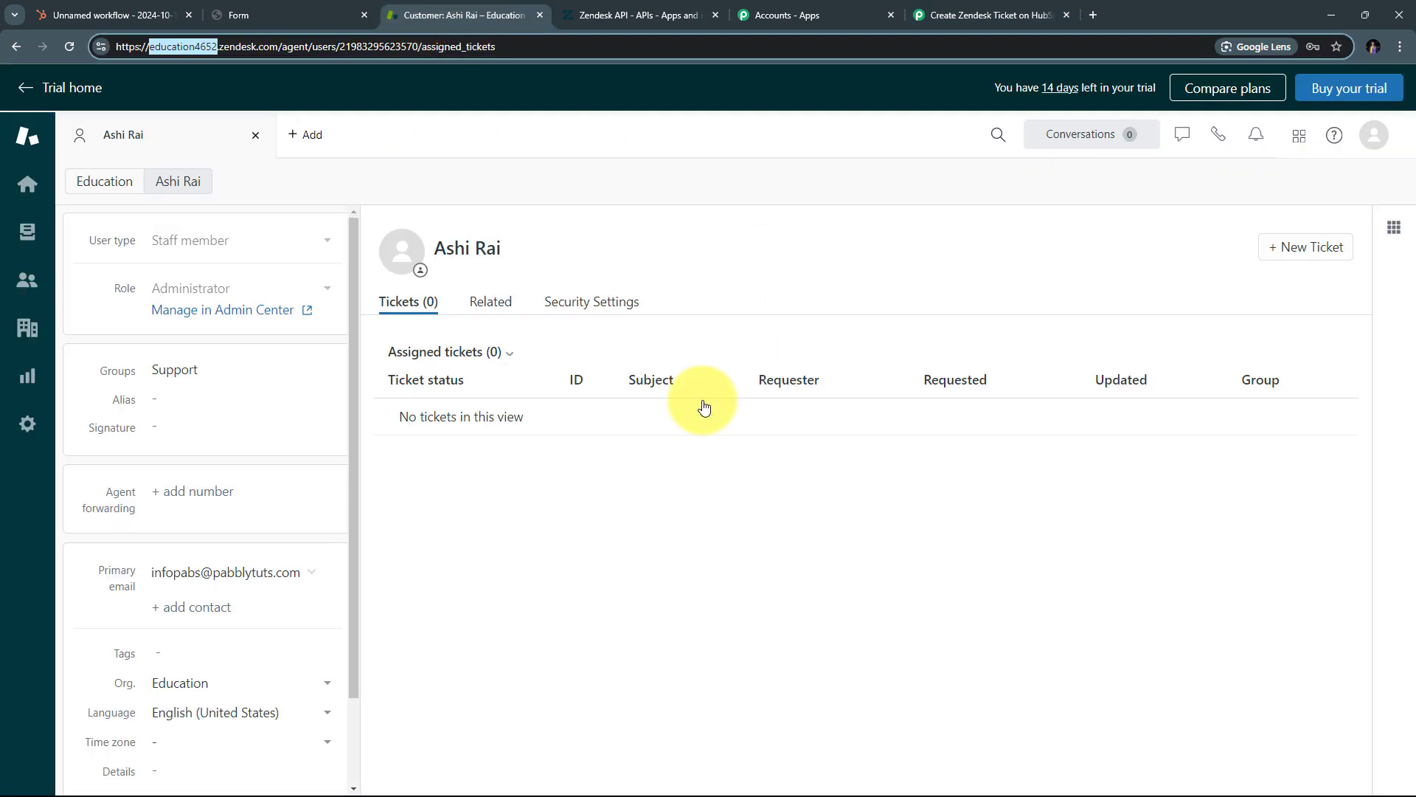
pyautogui.click(24, 234)
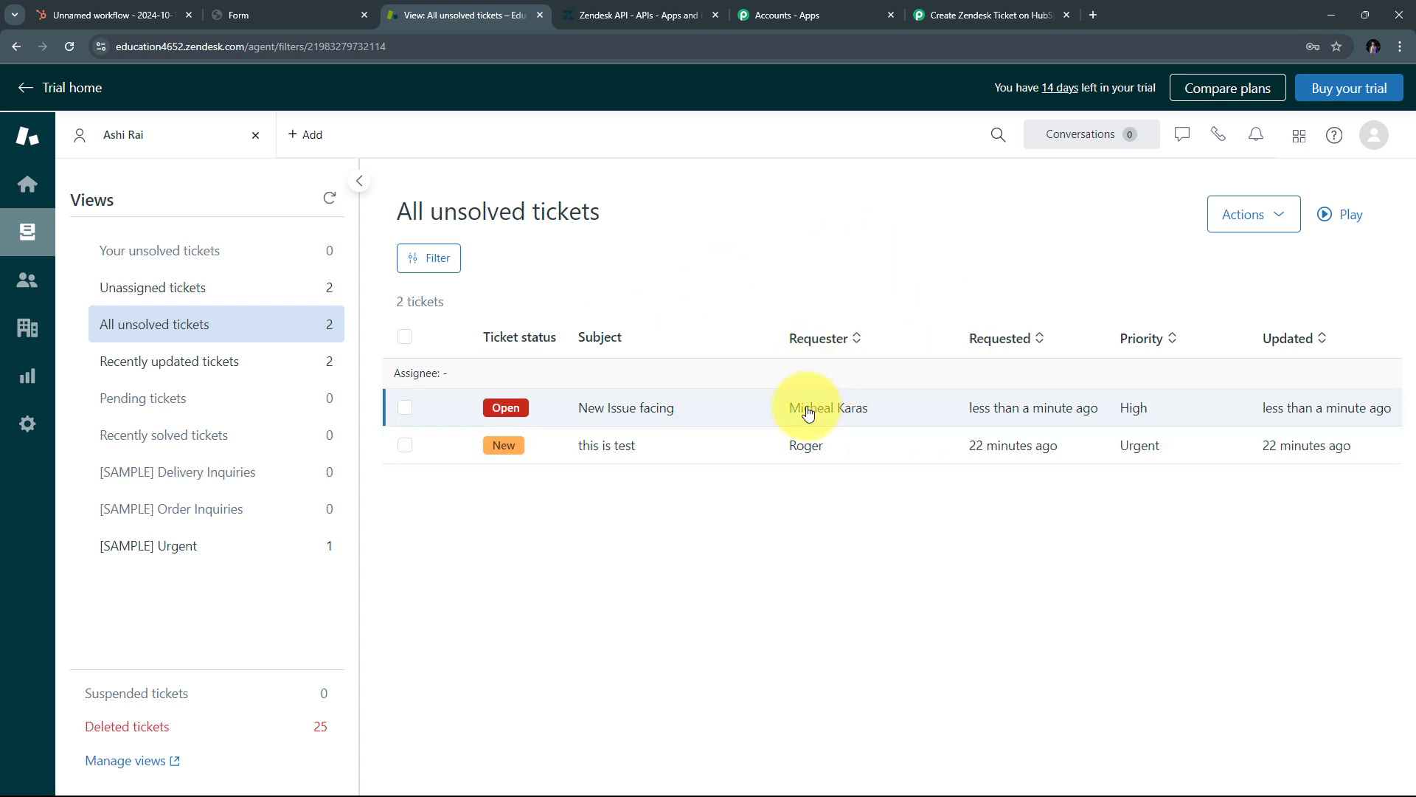
pyautogui.click(627, 410)
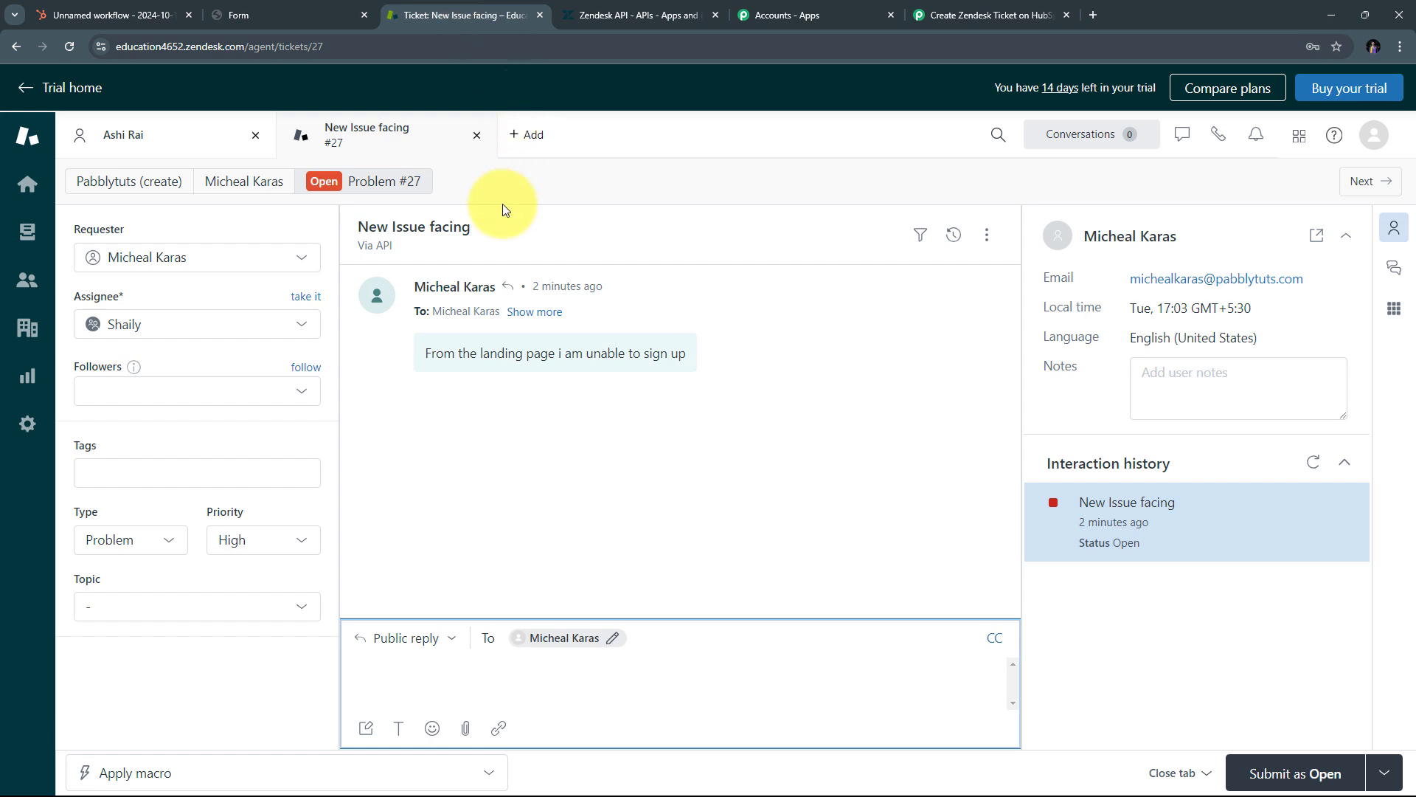
# Step: Back in Pabbly Connect, collapse the Zendesk Create Ticket action step to show the workflow overview
pyautogui.click(966, 14)
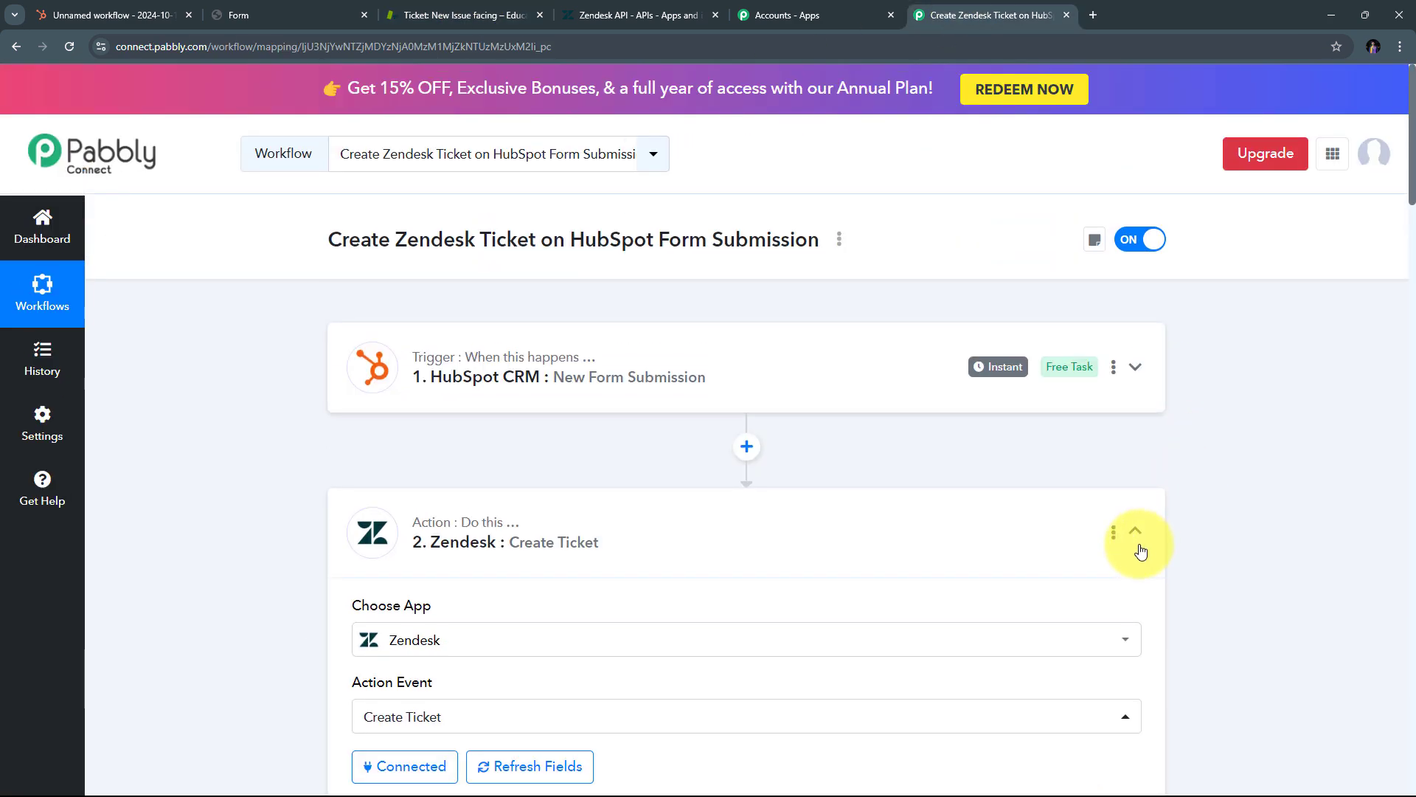
pyautogui.click(1137, 539)
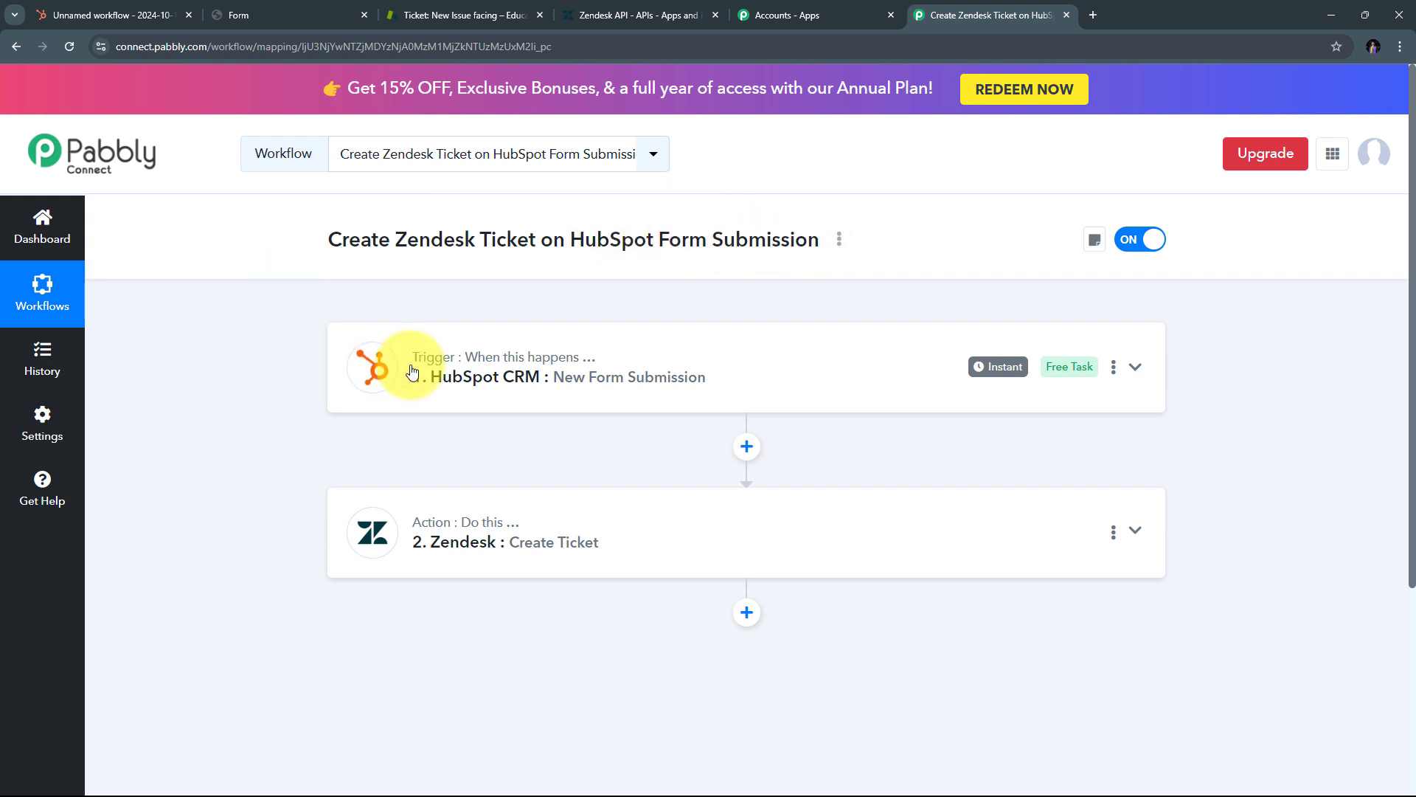
pyautogui.moveTo(423, 369)
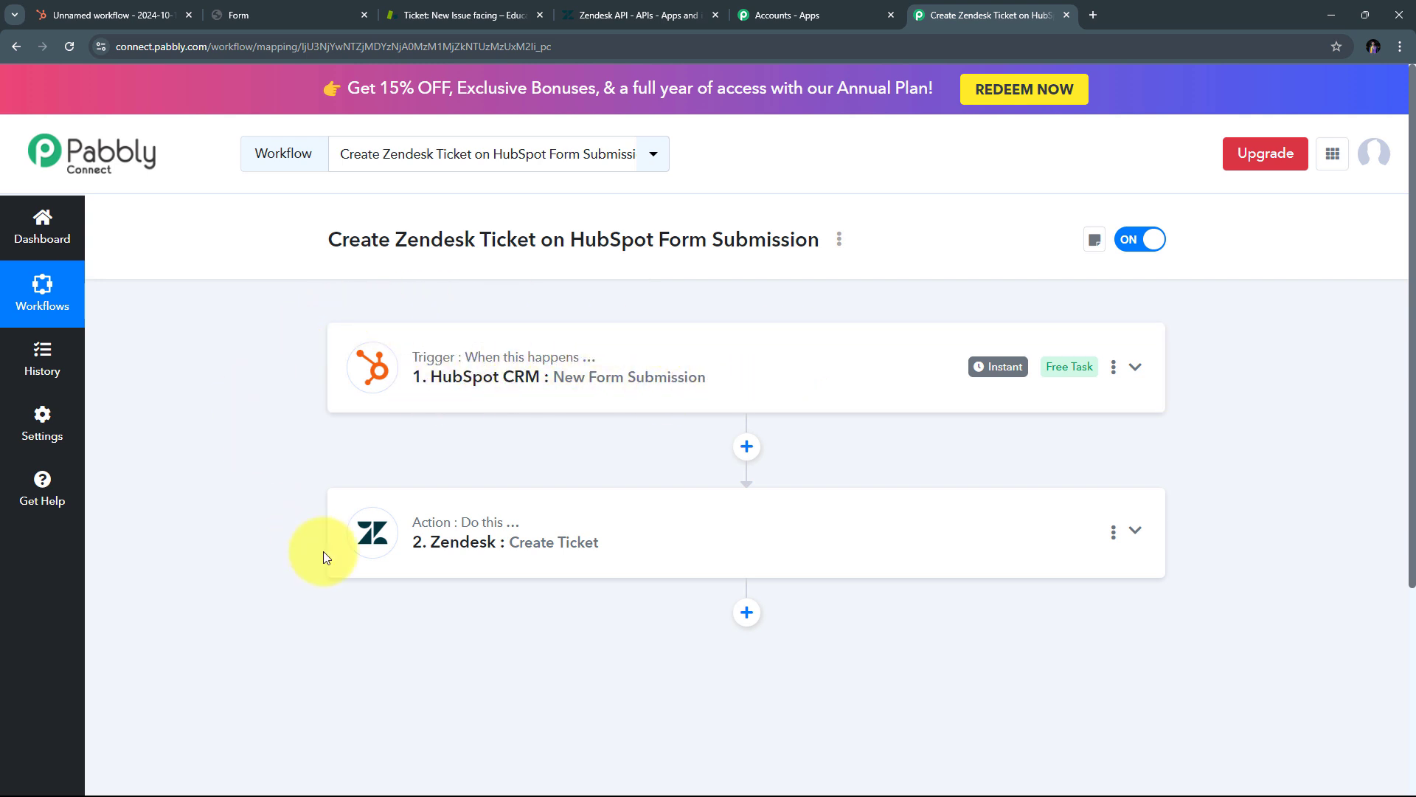
pyautogui.moveTo(372, 529)
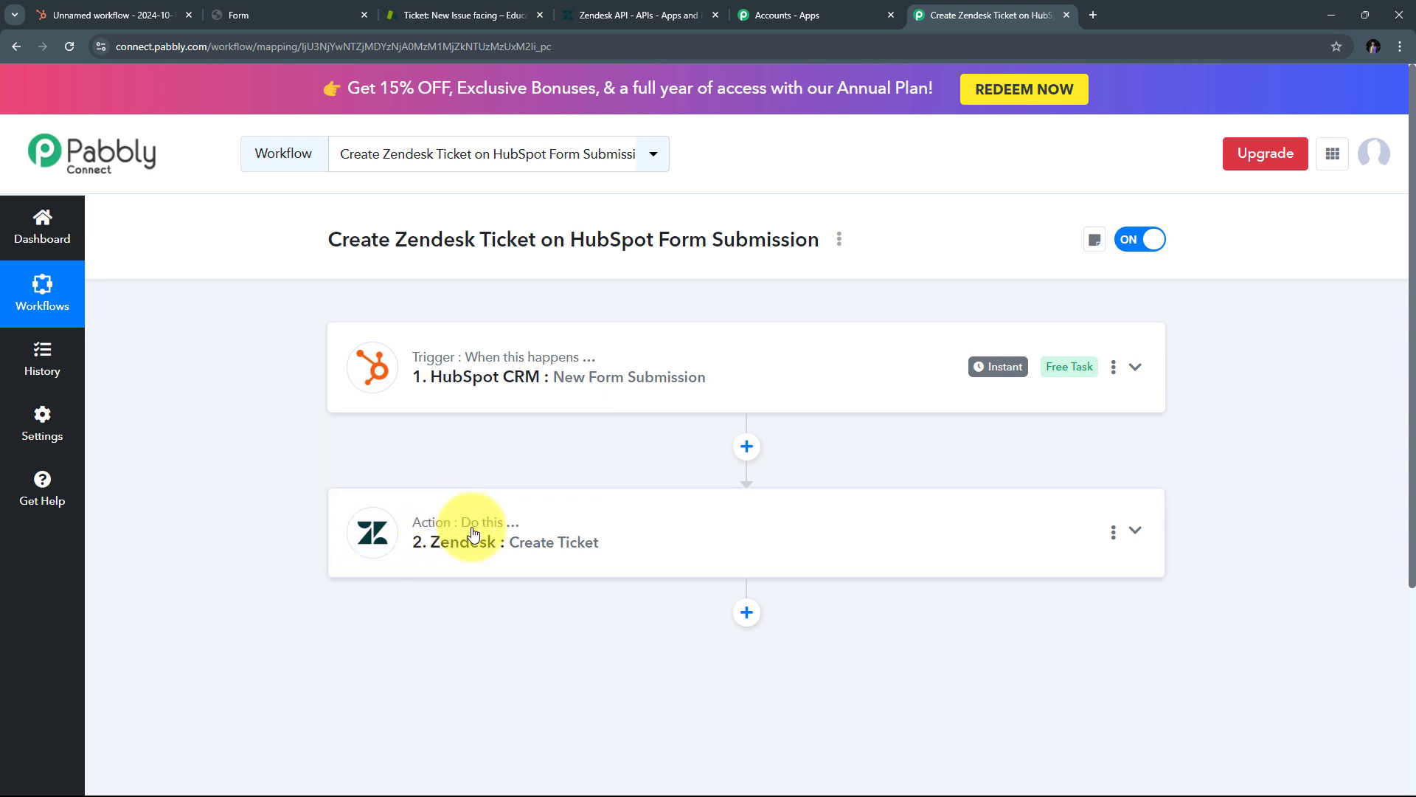